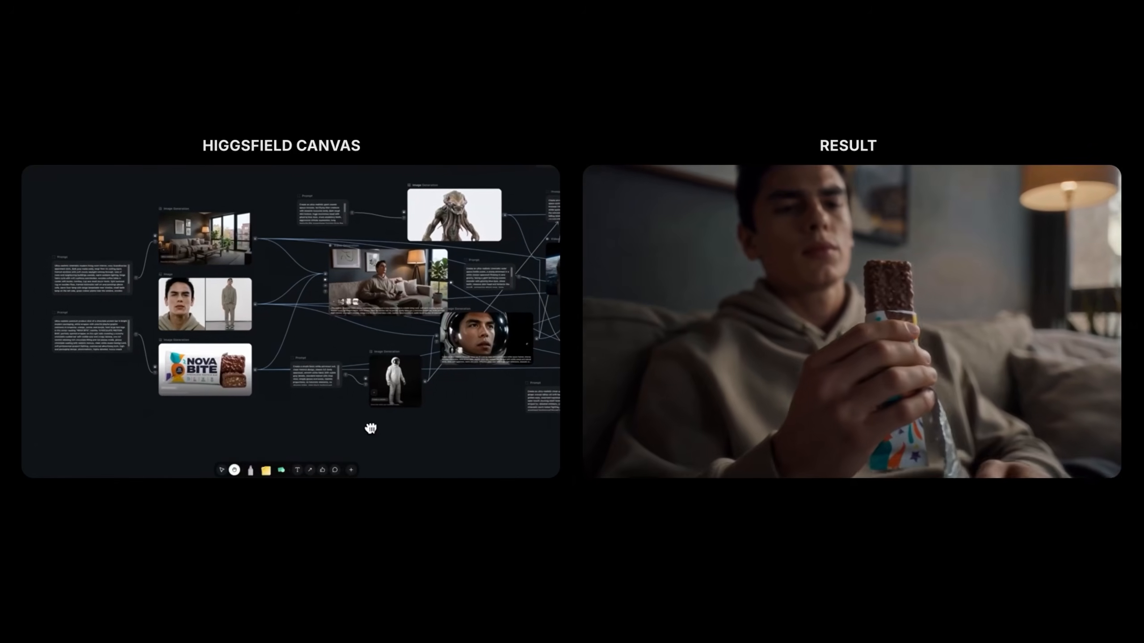
{"action": "left_click_drag", "start_coordinate": [370, 428], "coordinate": [0, 414]}
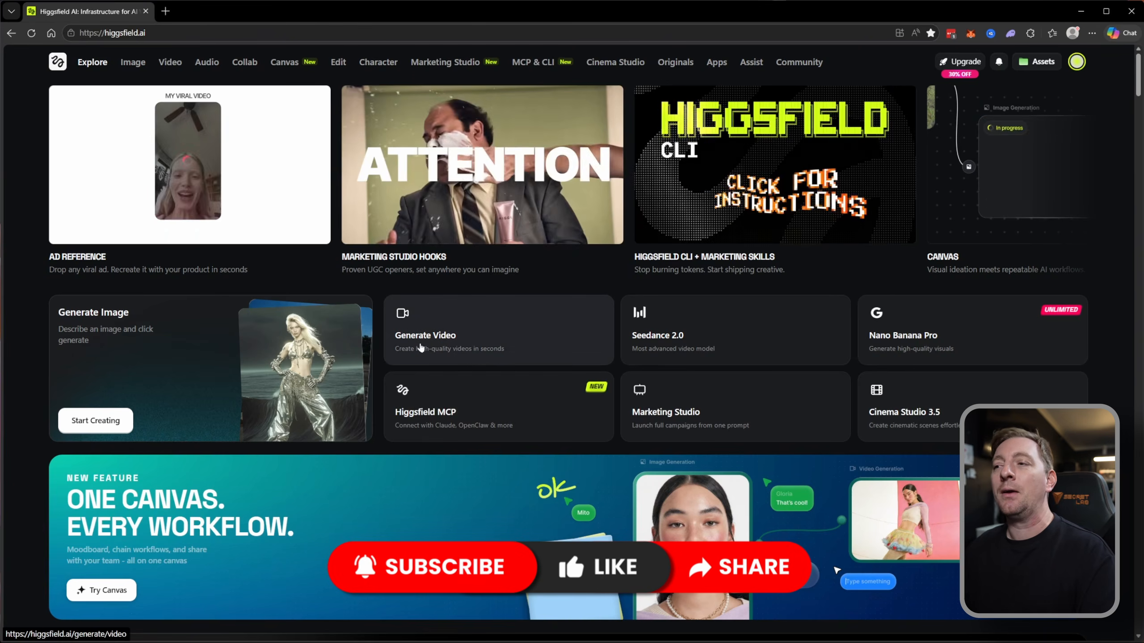
{"action": "scroll", "coordinate": [418, 350], "scroll_direction": "down", "scroll_amount": 8}
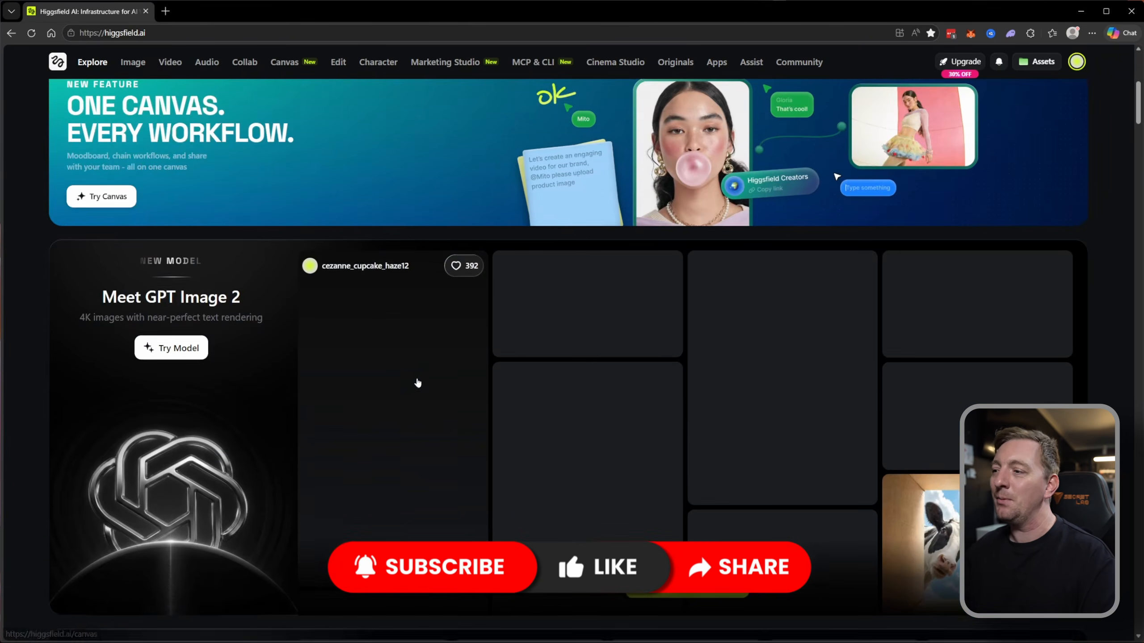
{"action": "scroll", "coordinate": [417, 383], "scroll_direction": "down", "scroll_amount": 20}
{"action": "scroll", "coordinate": [413, 423], "scroll_direction": "up", "scroll_amount": 20}
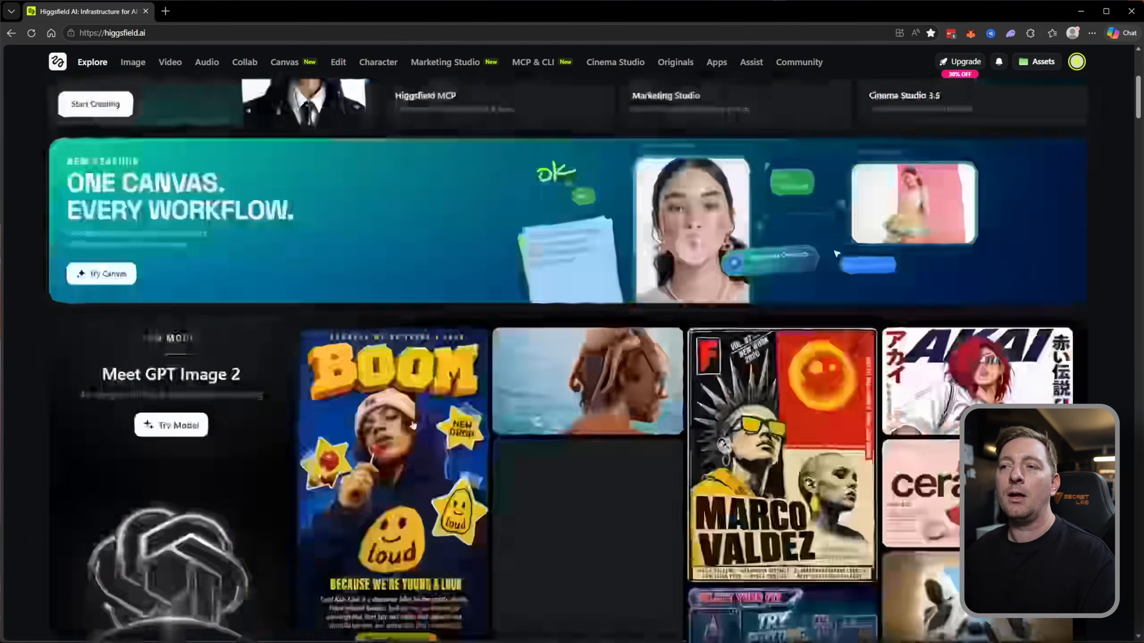
{"action": "scroll", "coordinate": [413, 423], "scroll_direction": "up", "scroll_amount": 7}
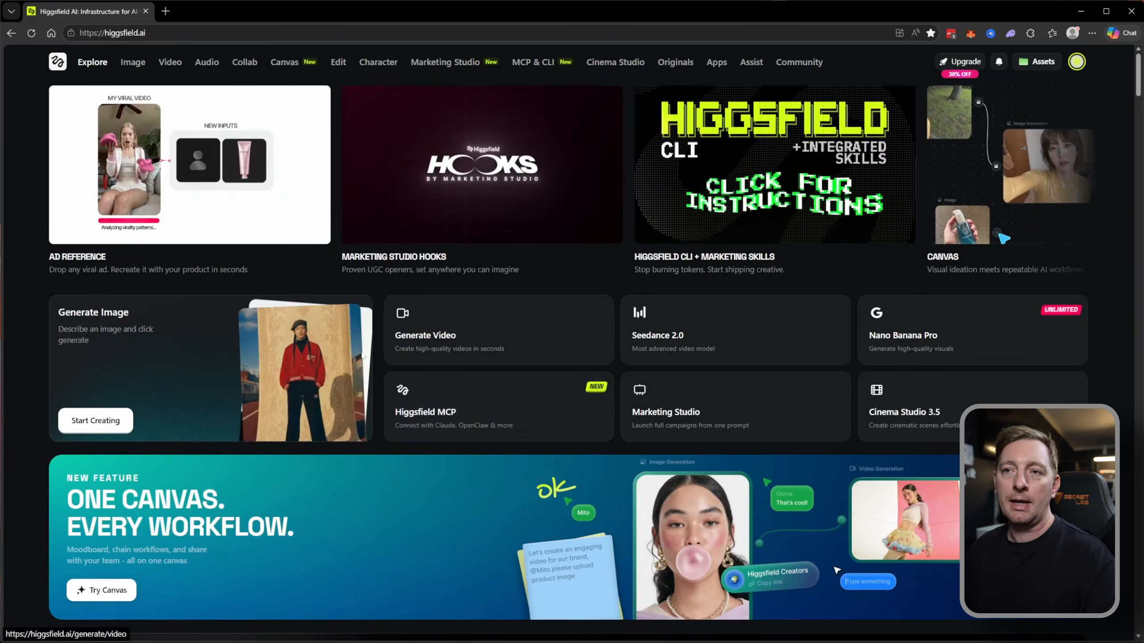
{"action": "mouse_move", "coordinate": [129, 66]}
{"action": "mouse_move", "coordinate": [166, 66]}
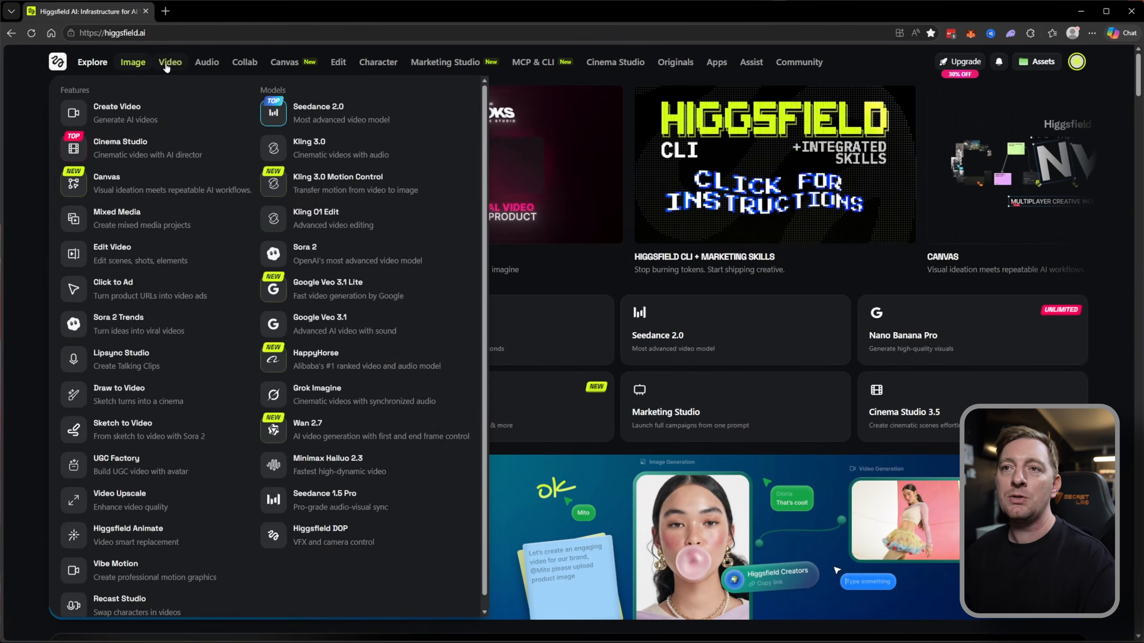
{"action": "mouse_move", "coordinate": [207, 68]}
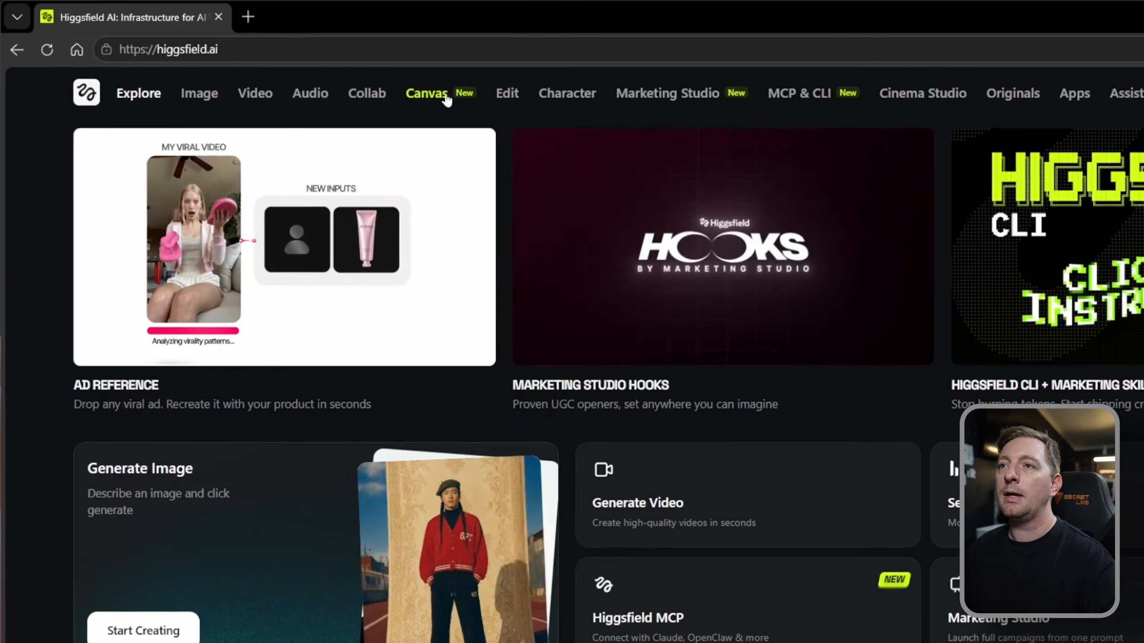
Go to the Canvas section and open the Long Video Example from its templates.
{"action": "left_click", "coordinate": [426, 94]}
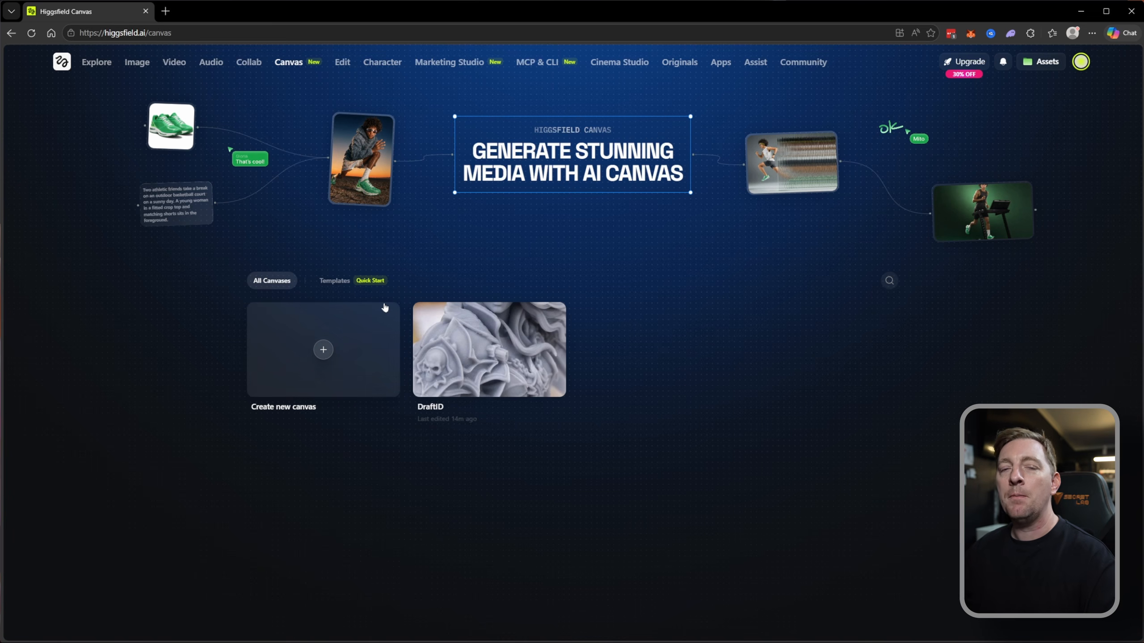
{"action": "left_click", "coordinate": [337, 281]}
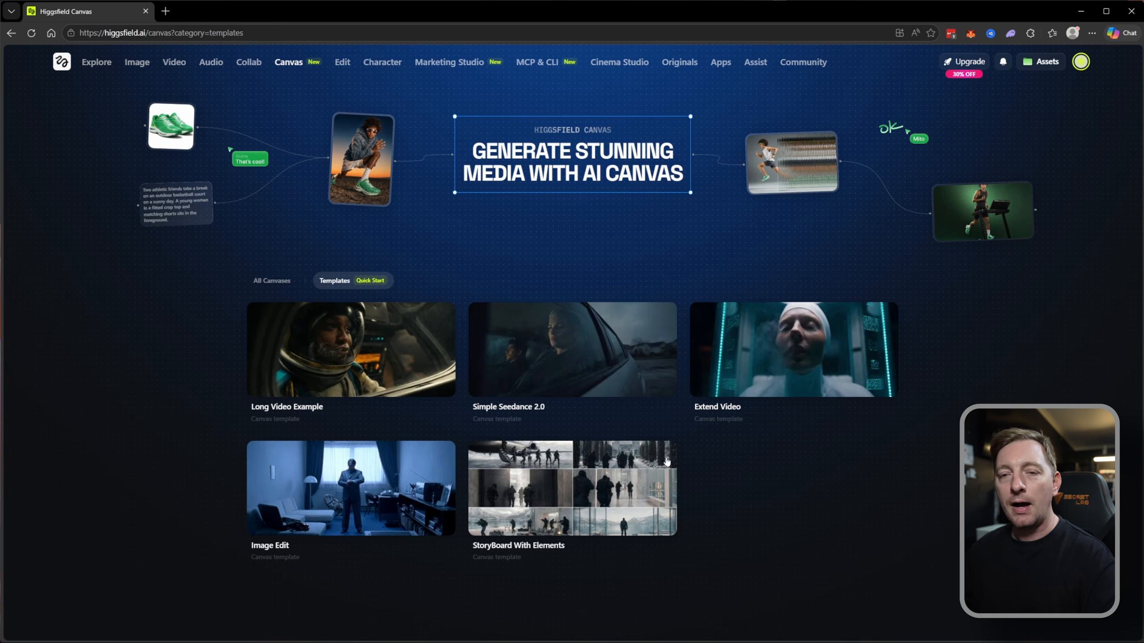
{"action": "left_click", "coordinate": [408, 376]}
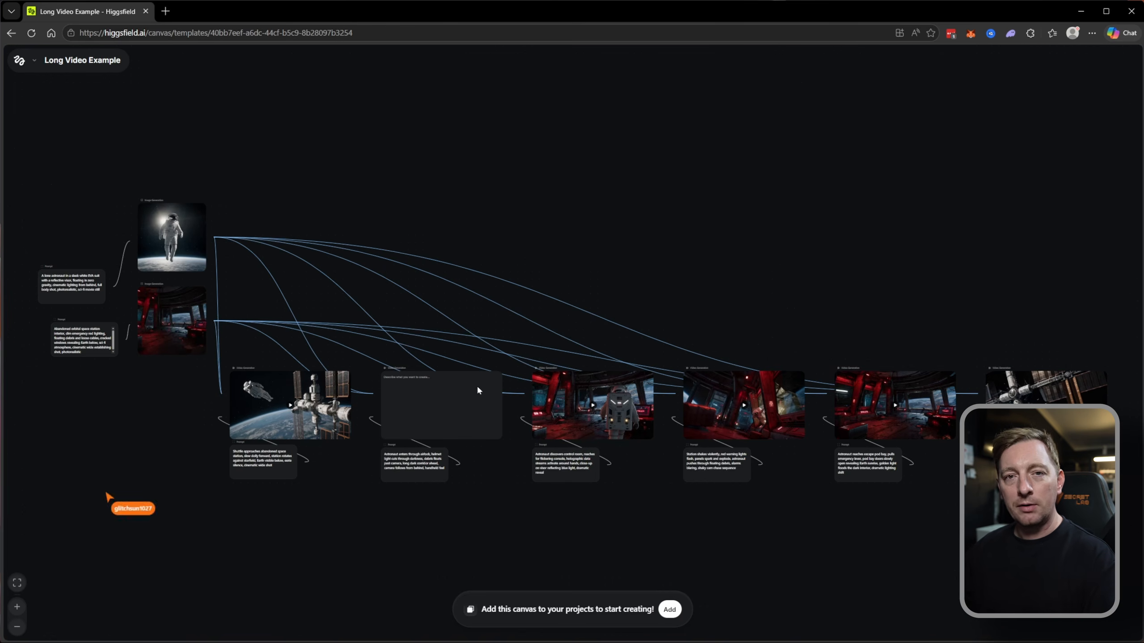
Examine how the prompts and the two reference images in the Long Video Example connect to the row of video generation nodes.
{"action": "left_click_drag", "start_coordinate": [427, 378], "coordinate": [542, 417]}
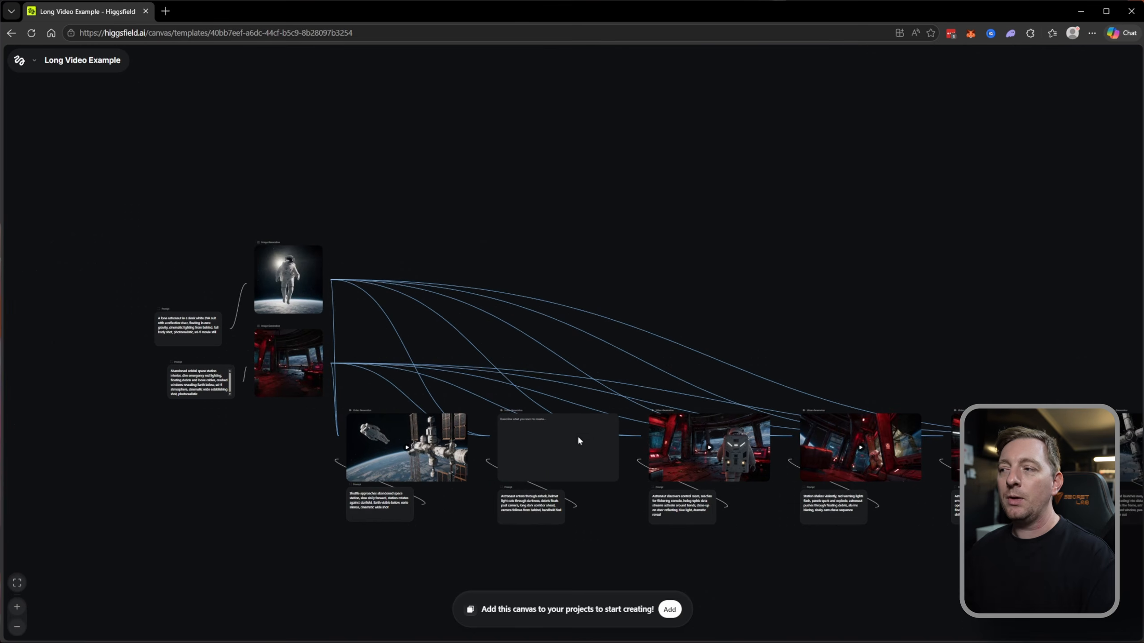
{"action": "left_click_drag", "start_coordinate": [680, 453], "coordinate": [696, 377]}
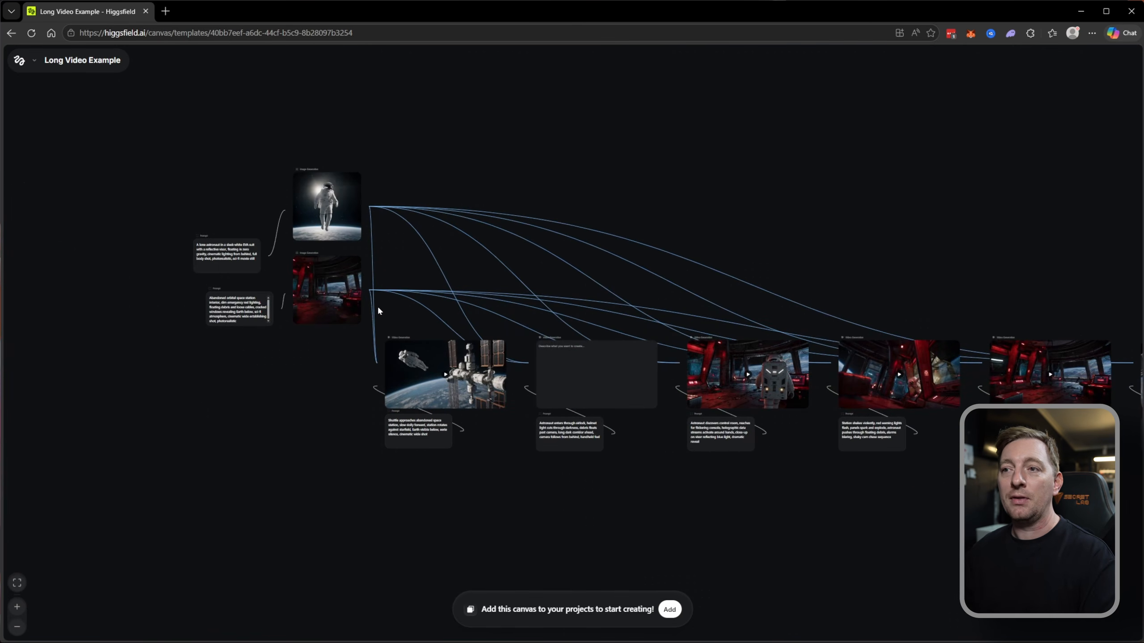
{"action": "scroll", "coordinate": [387, 310], "scroll_direction": "up", "scroll_amount": 3}
{"action": "scroll", "coordinate": [381, 398], "scroll_direction": "down", "scroll_amount": 3}
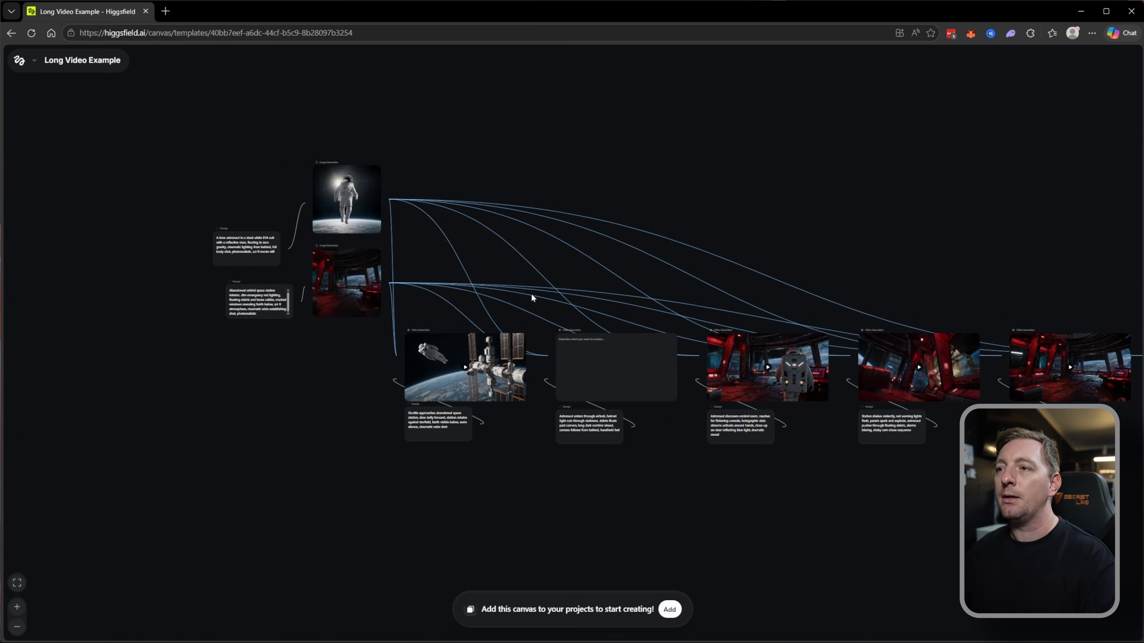
{"action": "left_click_drag", "start_coordinate": [531, 297], "coordinate": [587, 323]}
{"action": "scroll", "coordinate": [481, 315], "scroll_direction": "up", "scroll_amount": 3}
{"action": "left_click_drag", "start_coordinate": [412, 229], "coordinate": [421, 321]}
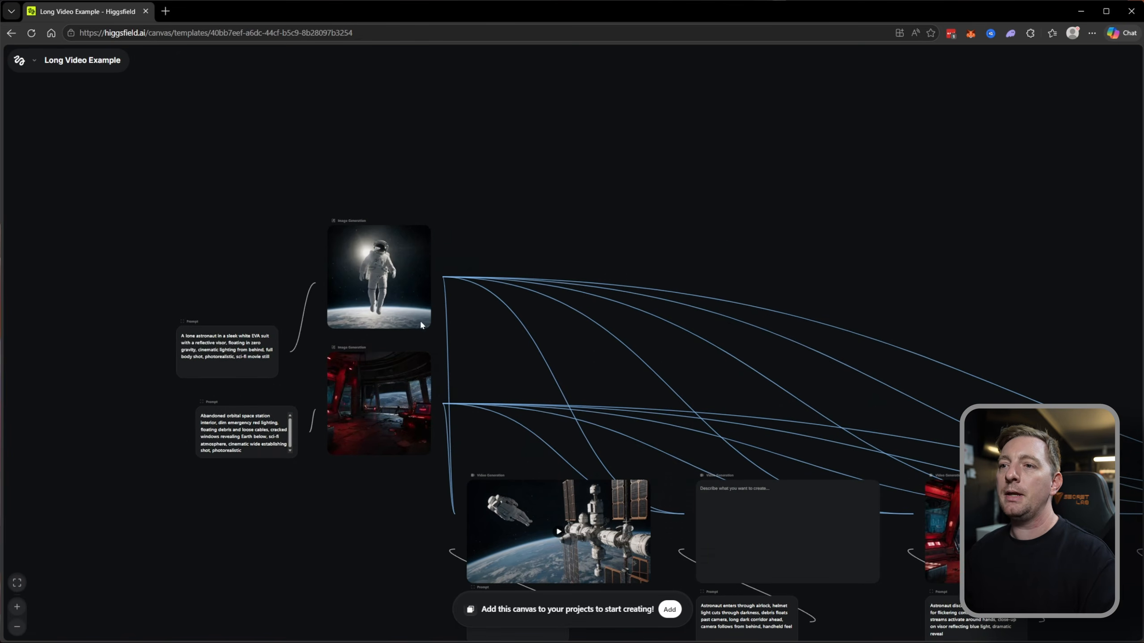
{"action": "left_click_drag", "start_coordinate": [480, 371], "coordinate": [574, 325]}
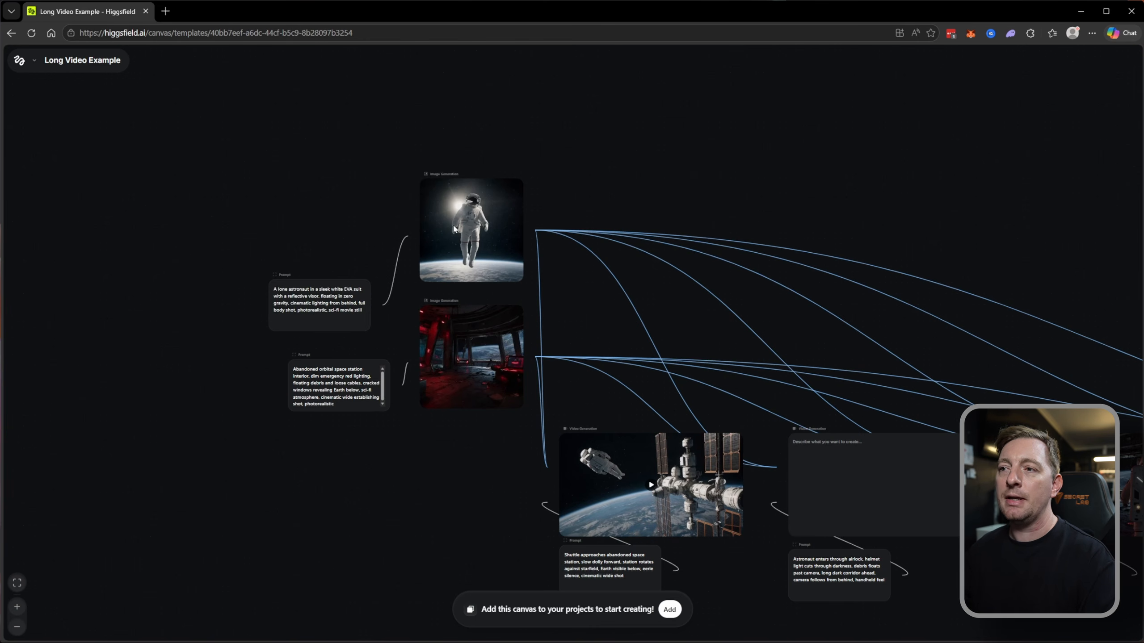
{"action": "left_click_drag", "start_coordinate": [475, 372], "coordinate": [372, 303]}
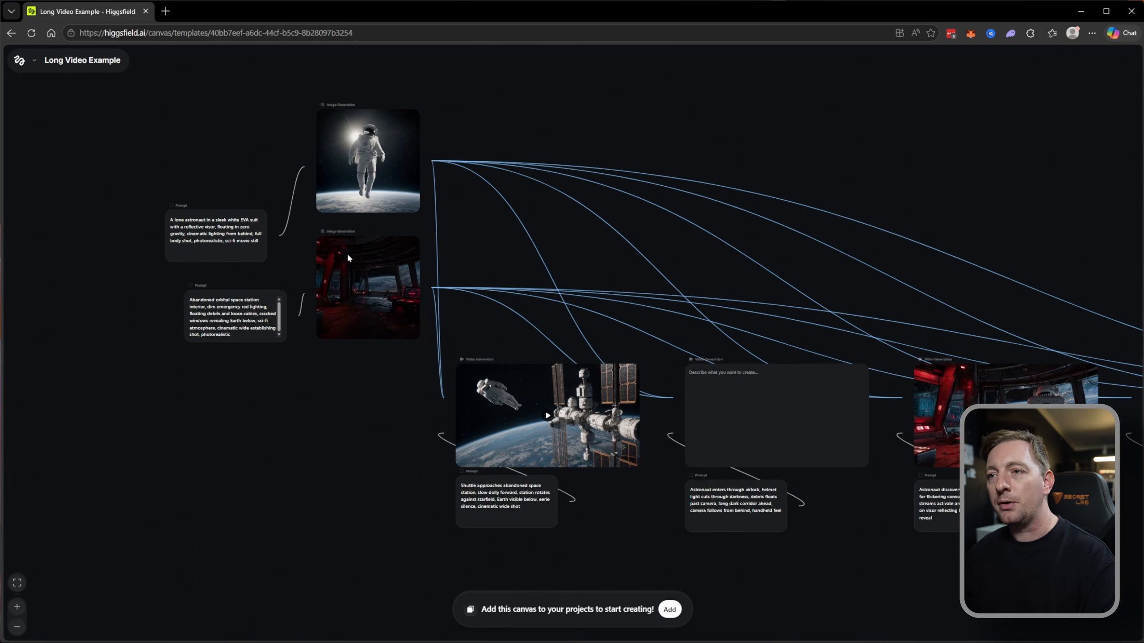
{"action": "scroll", "coordinate": [356, 253], "scroll_direction": "up", "scroll_amount": 2}
{"action": "left_click_drag", "start_coordinate": [644, 345], "coordinate": [434, 316]}
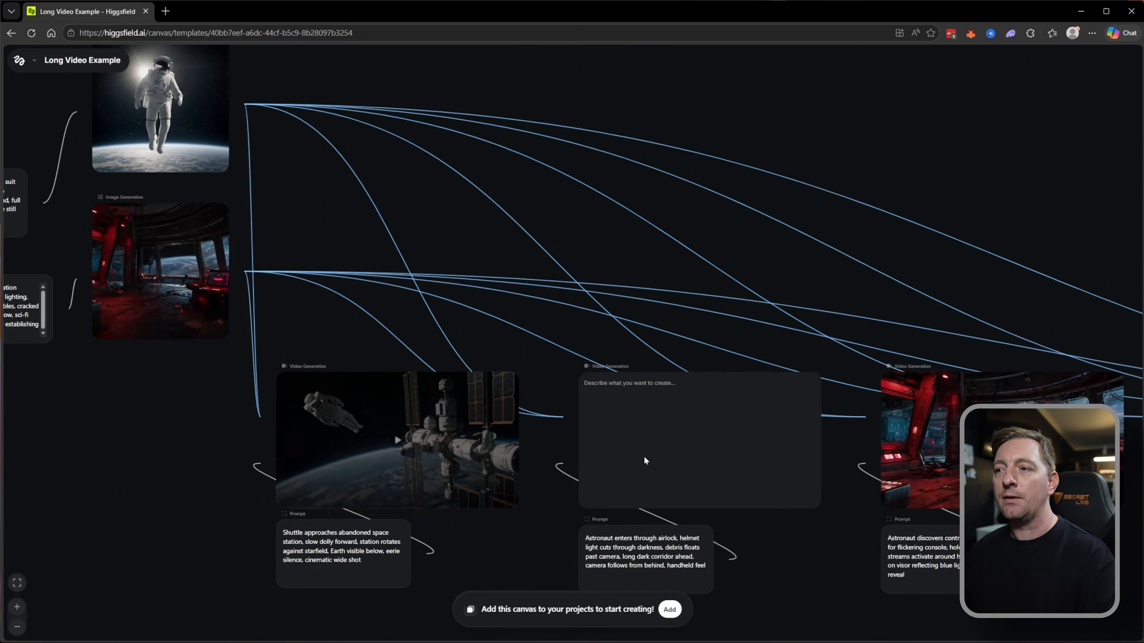
{"action": "left_click_drag", "start_coordinate": [715, 448], "coordinate": [163, 396]}
{"action": "scroll", "coordinate": [656, 476], "scroll_direction": "down", "scroll_amount": 3}
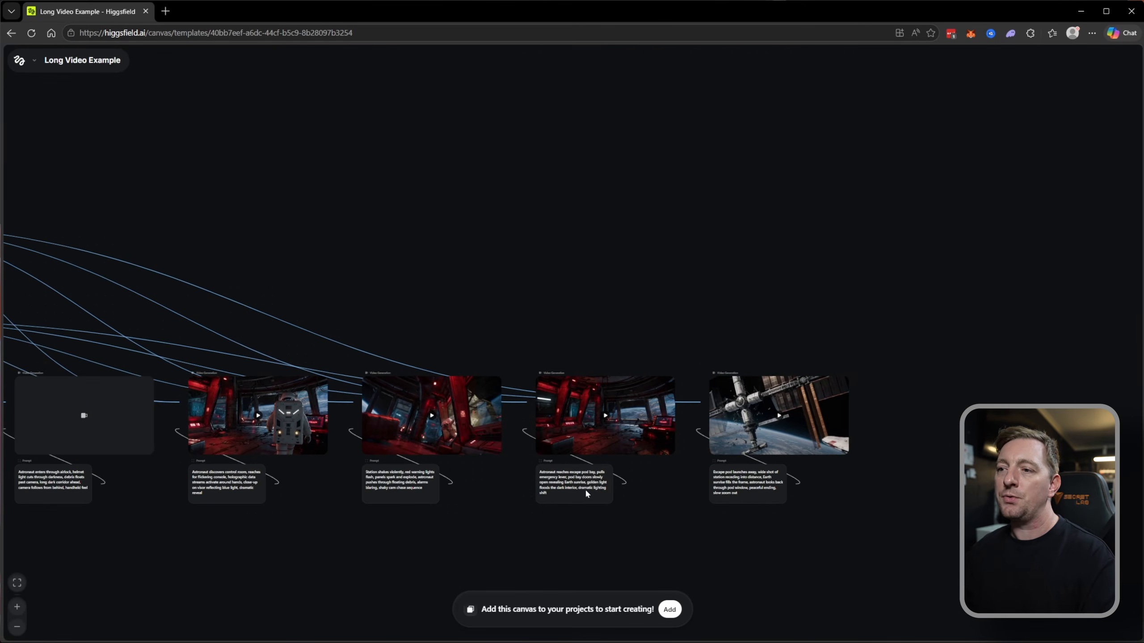
{"action": "left_click_drag", "start_coordinate": [586, 296], "coordinate": [839, 219]}
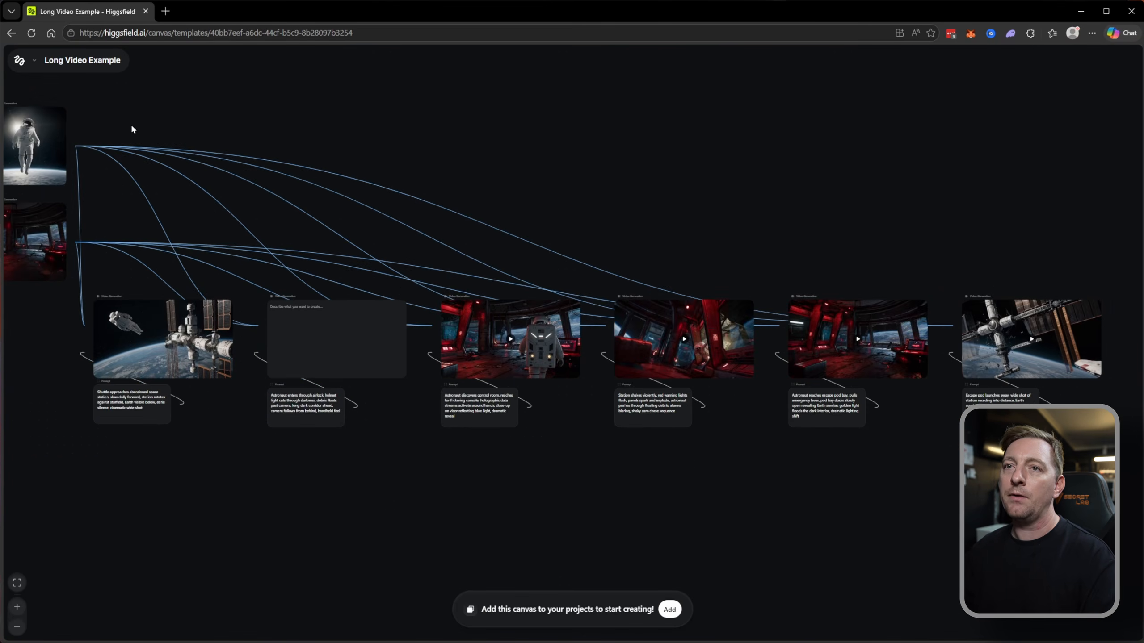
Go back to the templates, open Image Edit, and view its chain of source and generated images.
{"action": "key", "text": "alt+Left"}
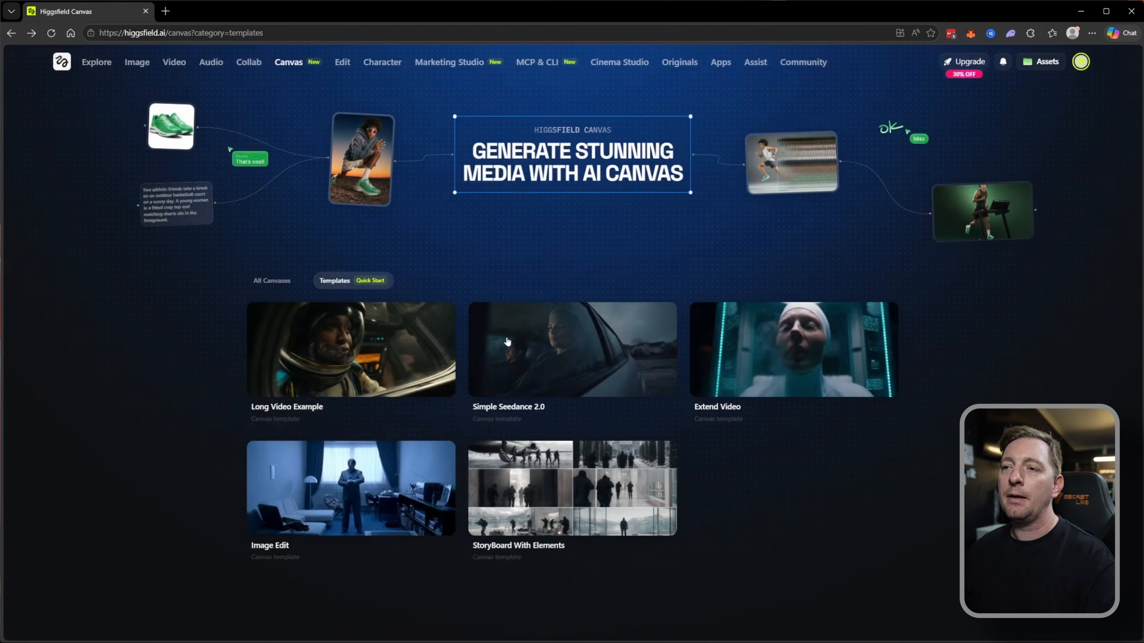
{"action": "left_click", "coordinate": [301, 498]}
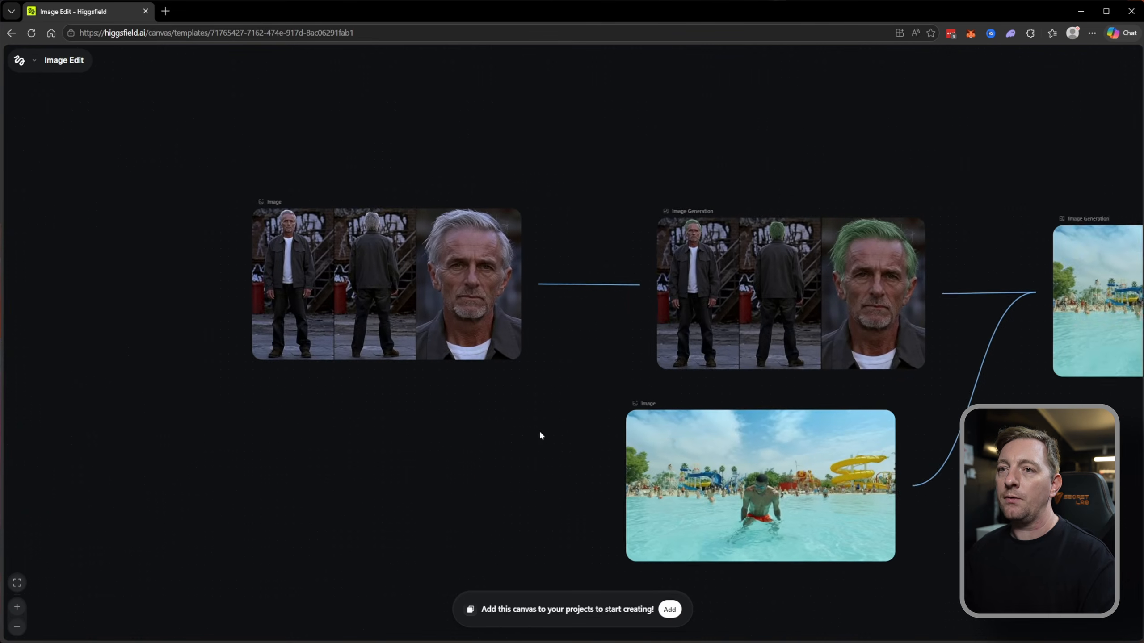
{"action": "left_click_drag", "start_coordinate": [495, 423], "coordinate": [399, 437]}
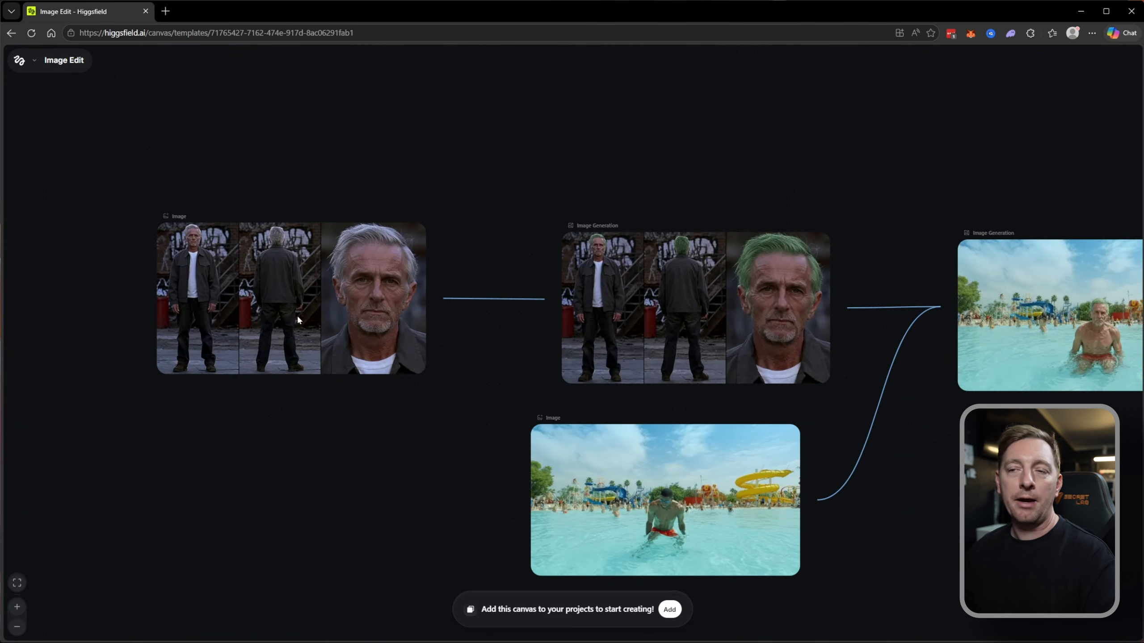
{"action": "left_click_drag", "start_coordinate": [533, 330], "coordinate": [300, 340]}
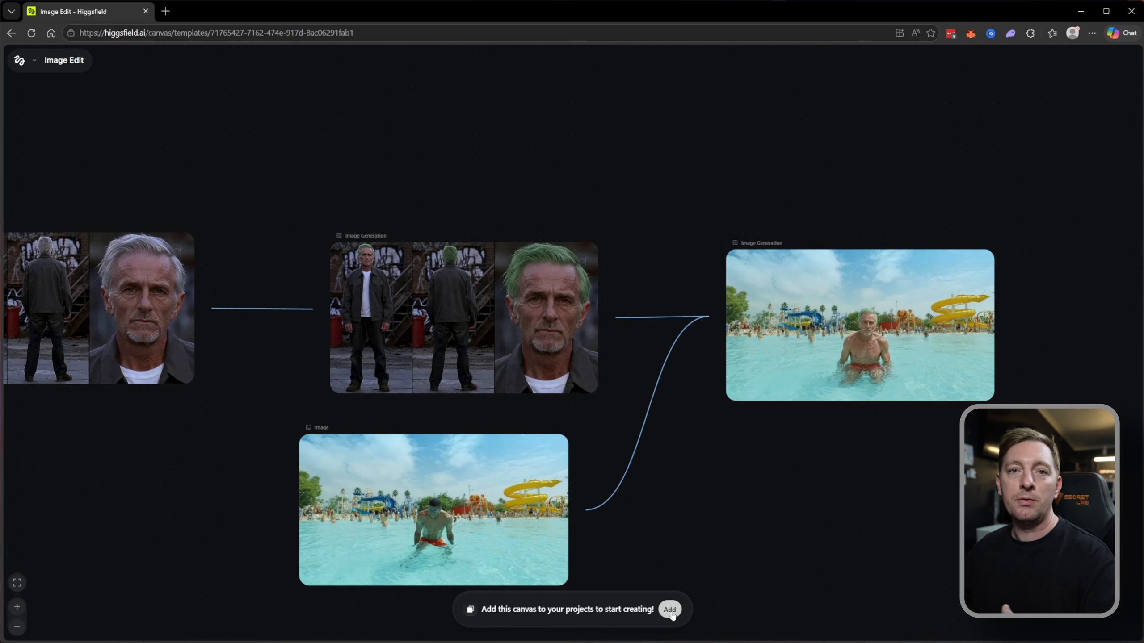
Return to the list of all canvases and open the DraftID canvas.
{"action": "key", "text": "alt+Left"}
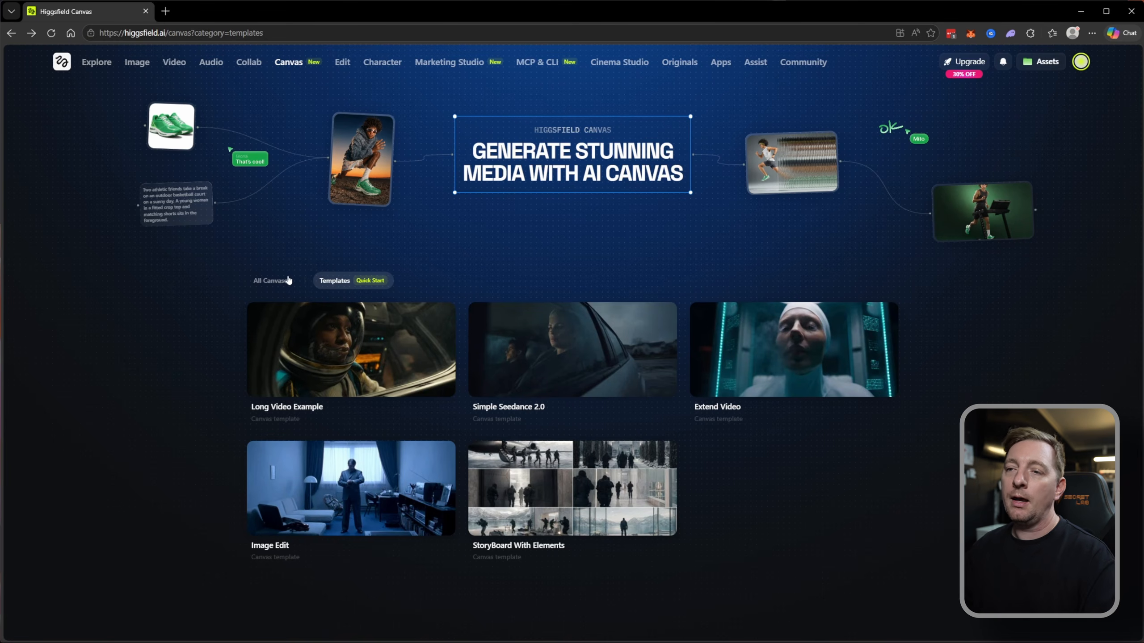
{"action": "left_click", "coordinate": [272, 281]}
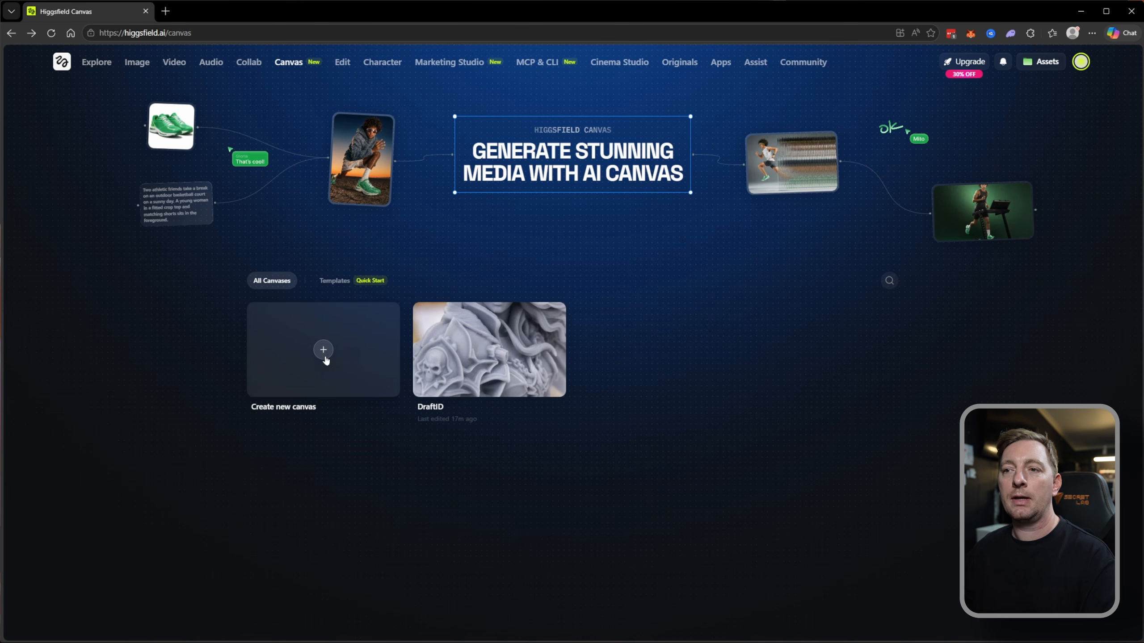
{"action": "left_click", "coordinate": [491, 365]}
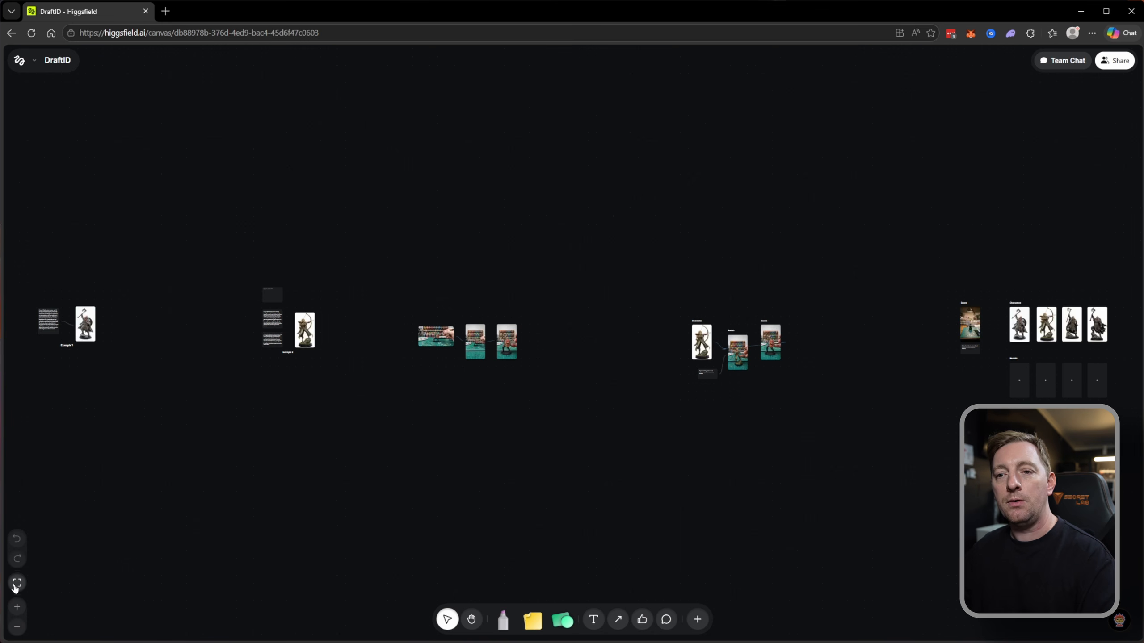
Look over the DraftID canvas as a whole, from the example miniatures to the scene, characters and results groups.
{"action": "scroll", "coordinate": [189, 514], "scroll_direction": "up", "scroll_amount": 3}
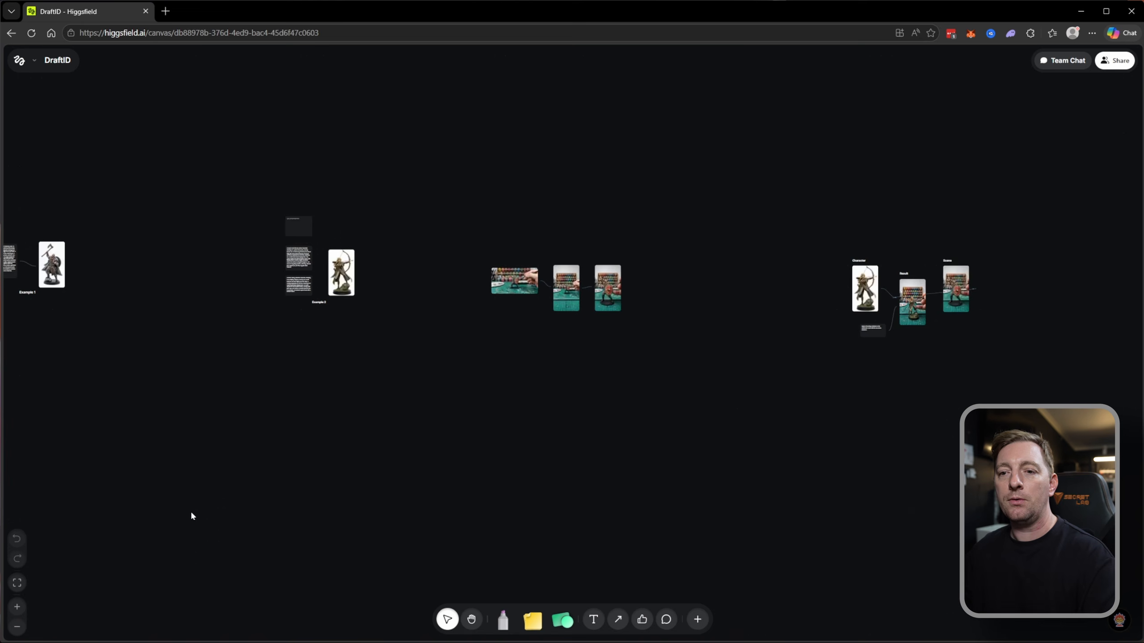
{"action": "left_click", "coordinate": [18, 583]}
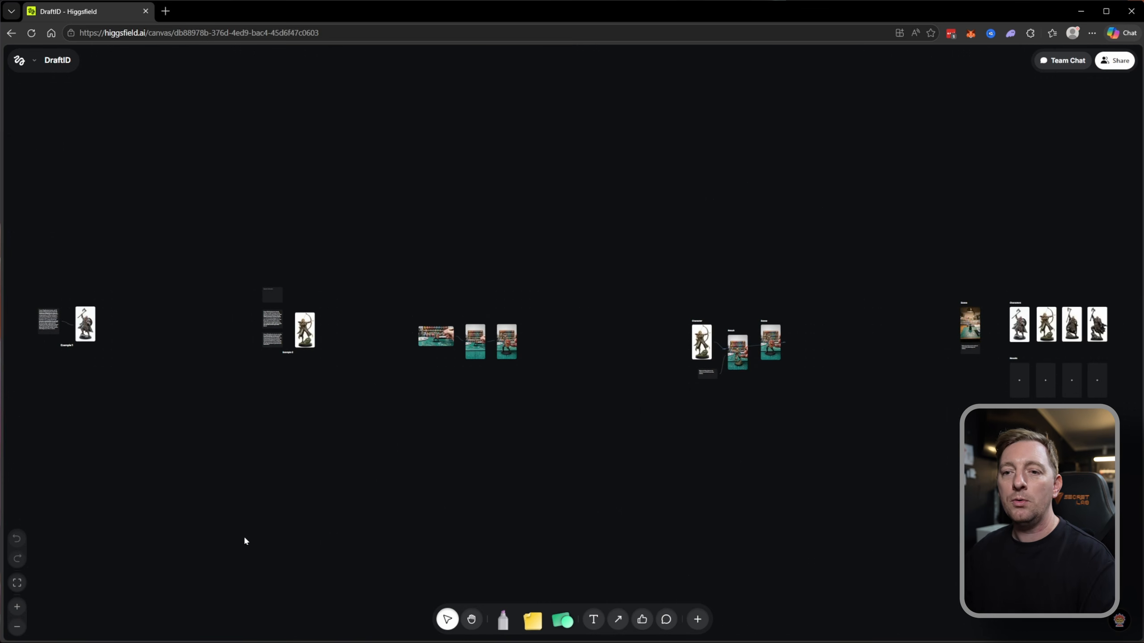
{"action": "left_click", "coordinate": [17, 606]}
{"action": "left_click", "coordinate": [17, 627]}
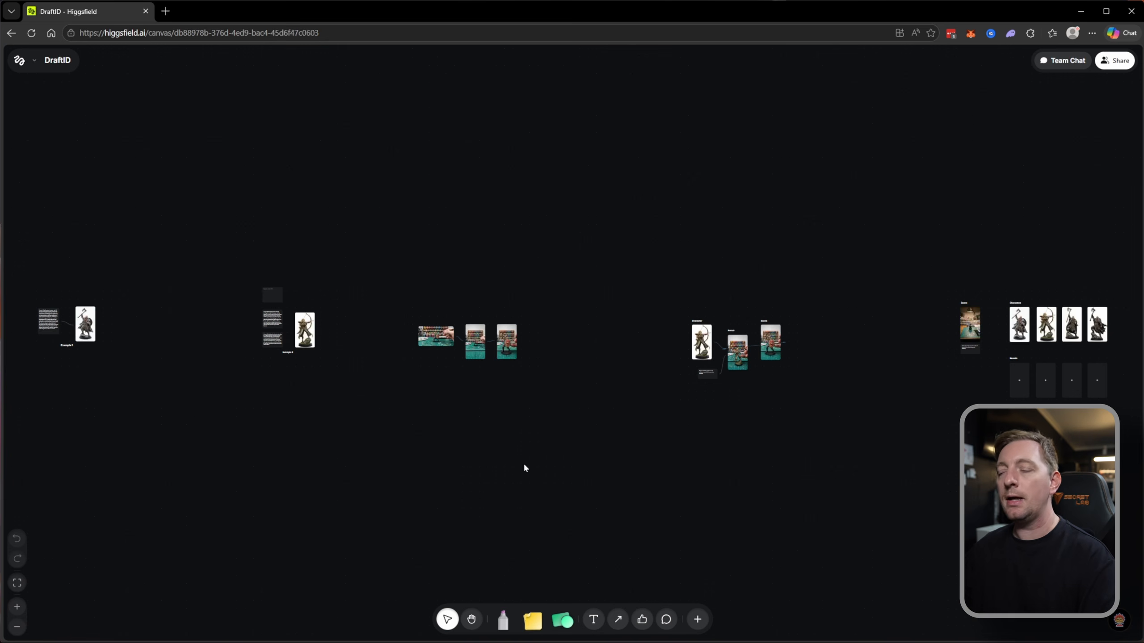
{"action": "scroll", "coordinate": [604, 442], "scroll_direction": "right", "scroll_amount": 3}
{"action": "scroll", "coordinate": [604, 443], "scroll_direction": "down", "scroll_amount": 1}
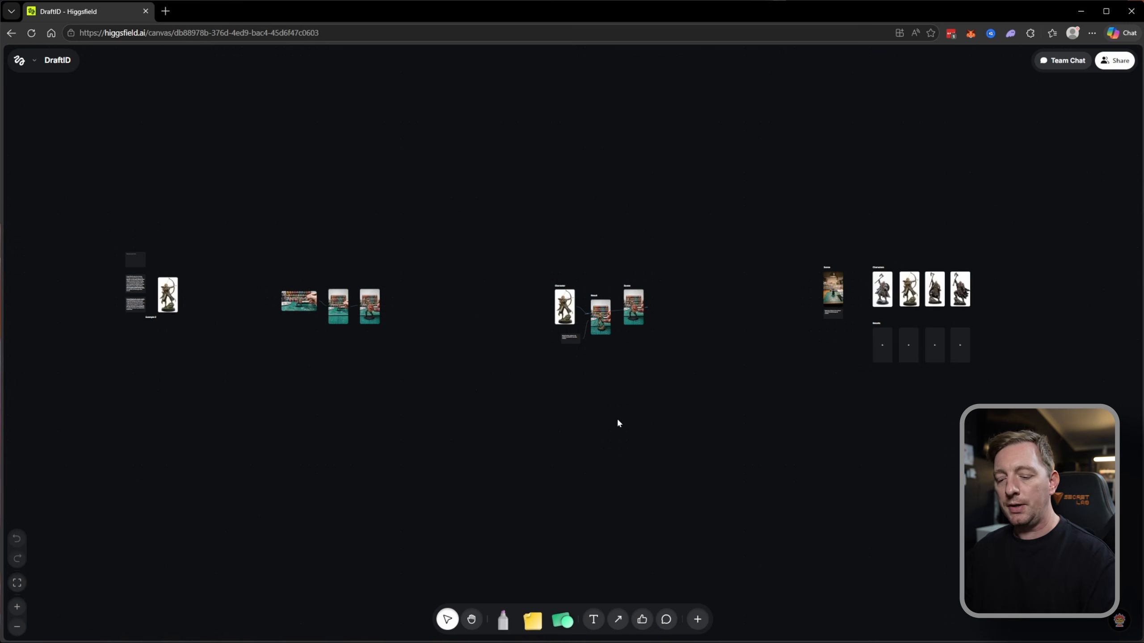
{"action": "scroll", "coordinate": [604, 424], "scroll_direction": "up", "scroll_amount": 2}
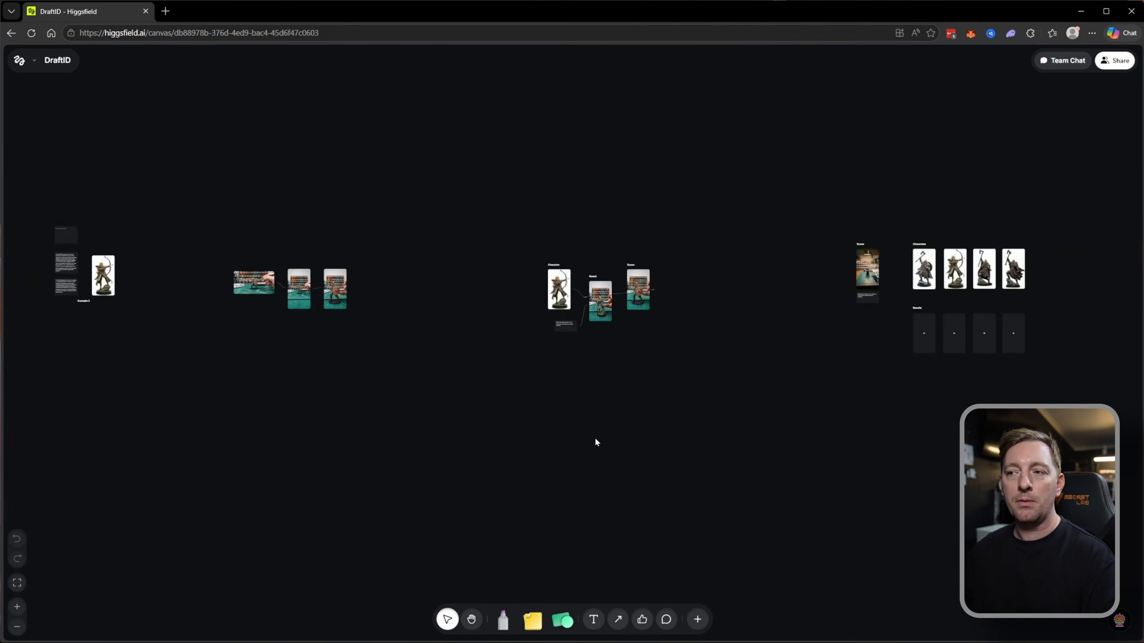
{"action": "scroll", "coordinate": [594, 439], "scroll_direction": "up", "scroll_amount": 2}
{"action": "scroll", "coordinate": [542, 297], "scroll_direction": "up", "scroll_amount": 1}
{"action": "scroll", "coordinate": [541, 297], "scroll_direction": "right", "scroll_amount": 1}
Inspect the options for the archer's Character image and the adjoining Result image, clearing the selection after each.
{"action": "left_click", "coordinate": [512, 281]}
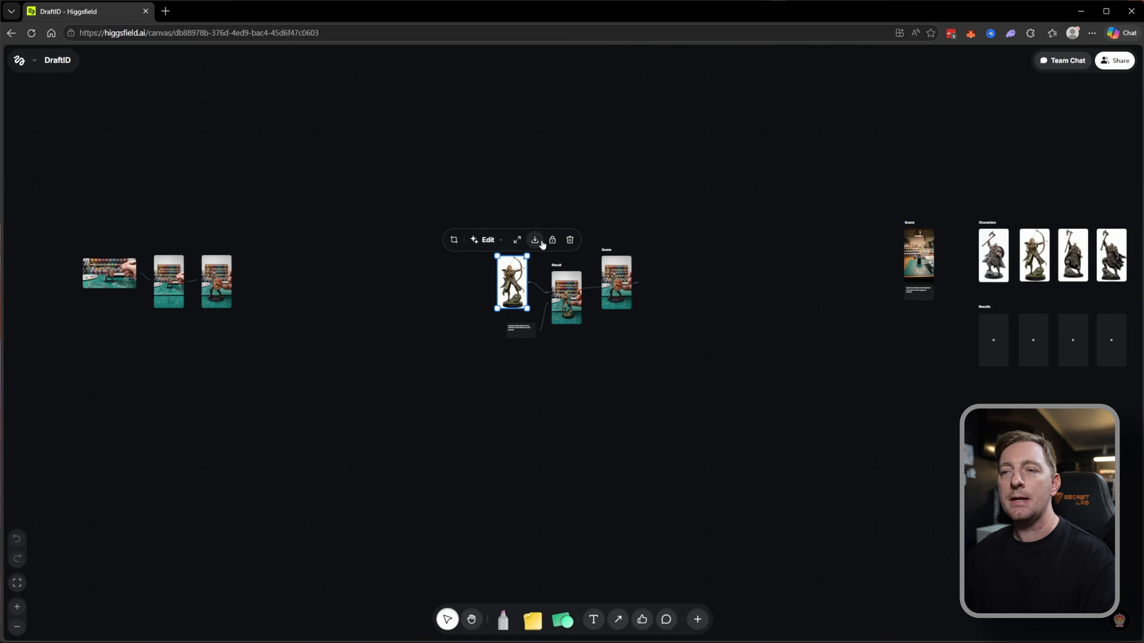
{"action": "left_click", "coordinate": [530, 429]}
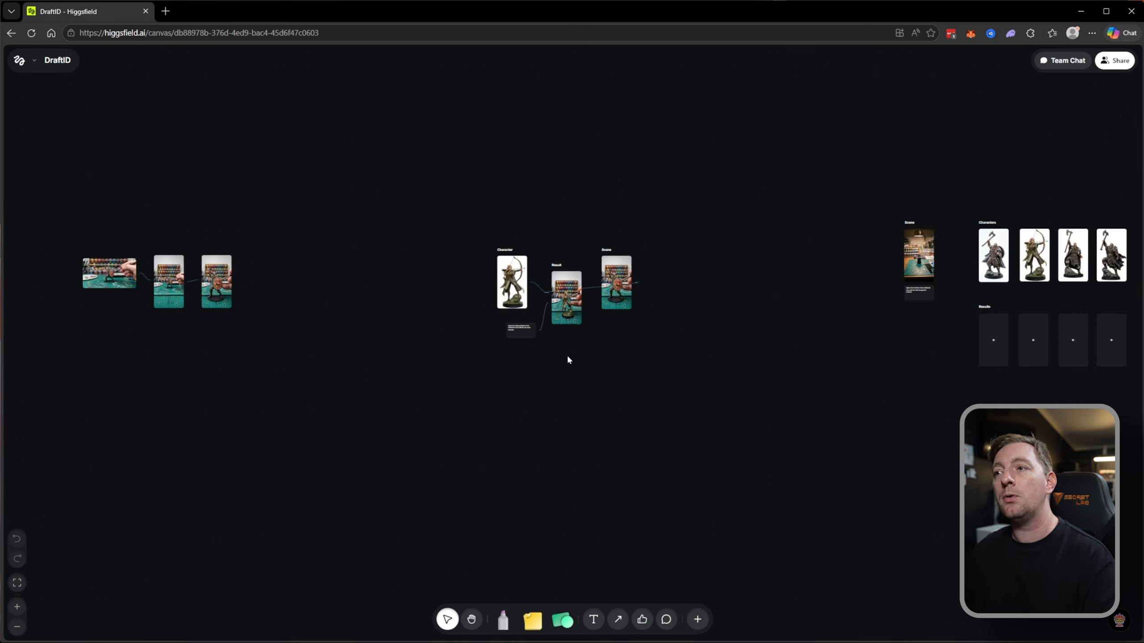
{"action": "left_click", "coordinate": [567, 315]}
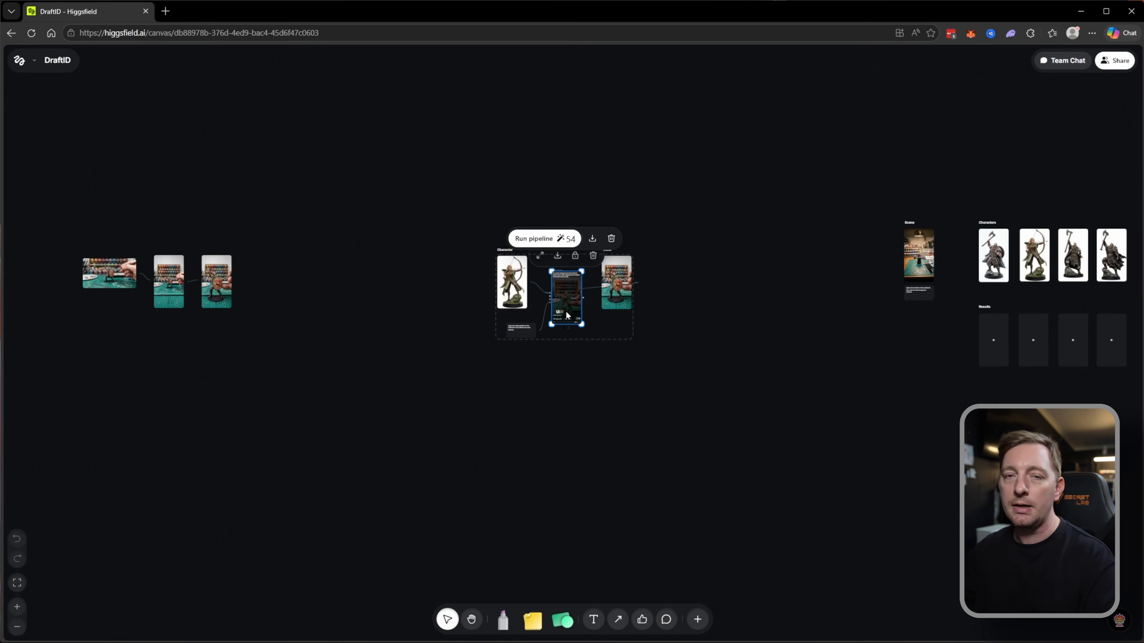
{"action": "left_click", "coordinate": [642, 454]}
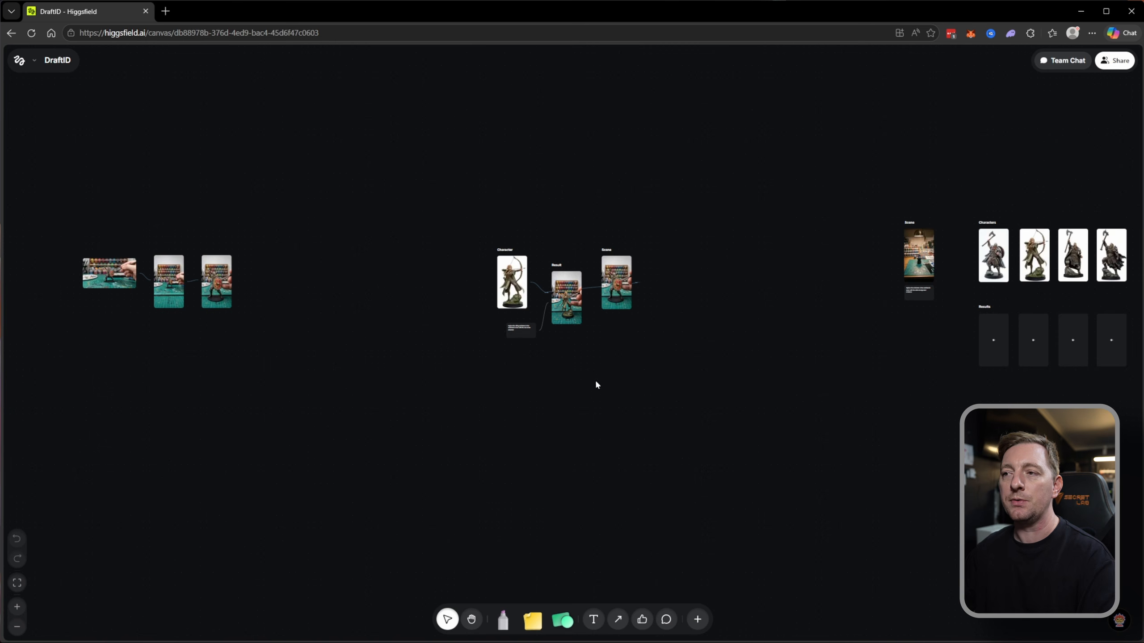
Pan across the canvas with the Hand tool and return to the selection tool.
{"action": "left_click", "coordinate": [471, 620]}
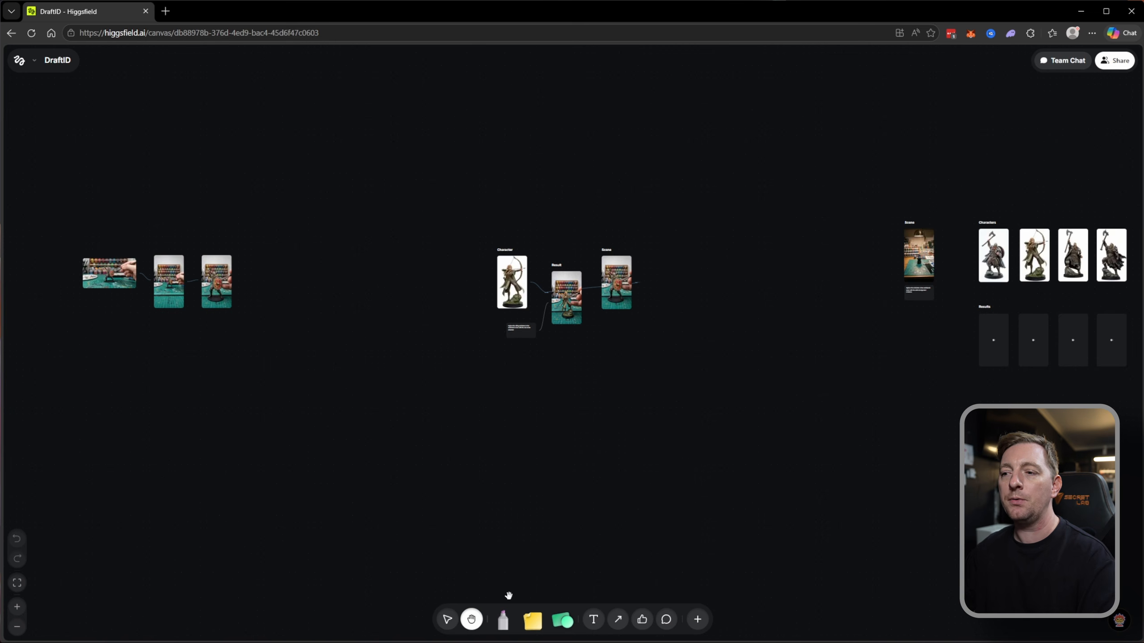
{"action": "left_click_drag", "start_coordinate": [641, 468], "coordinate": [649, 503]}
{"action": "left_click", "coordinate": [447, 620]}
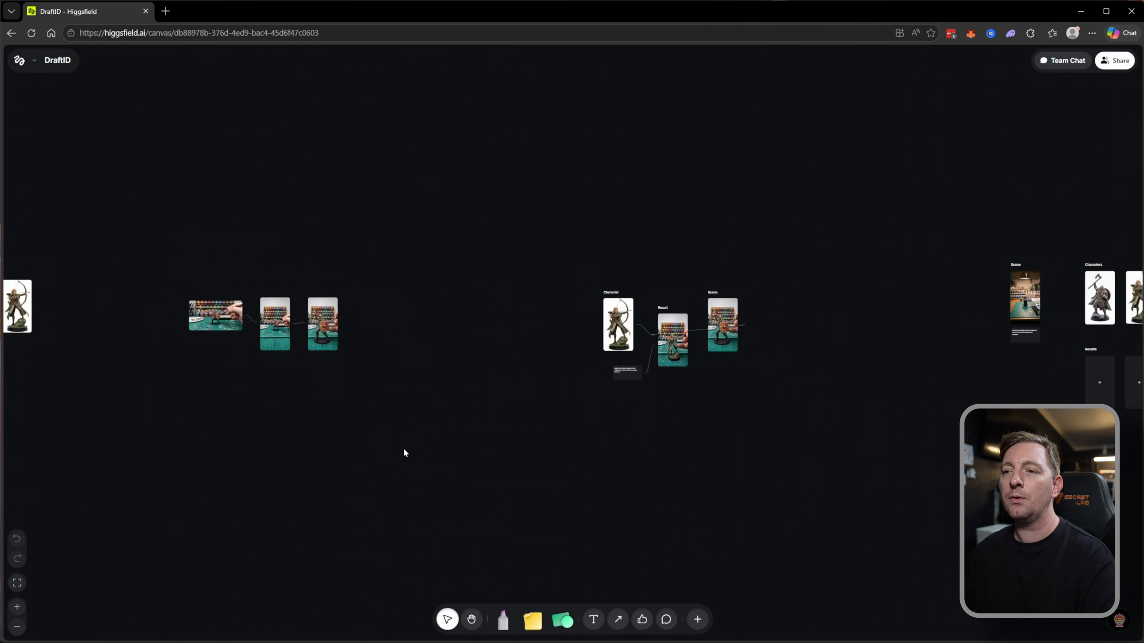
Draw a short red freehand stroke below the Viking image of Example 1 and erase it.
{"action": "left_click", "coordinate": [500, 620]}
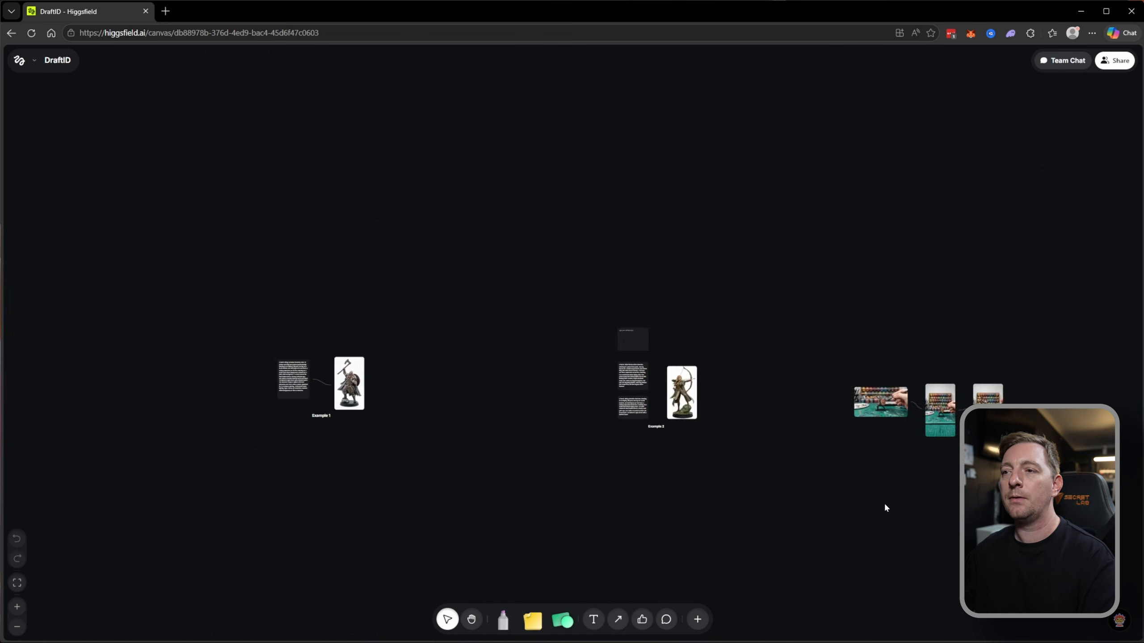
{"action": "left_click_drag", "start_coordinate": [469, 465], "coordinate": [870, 432]}
{"action": "scroll", "coordinate": [756, 443], "scroll_direction": "up", "scroll_amount": 1}
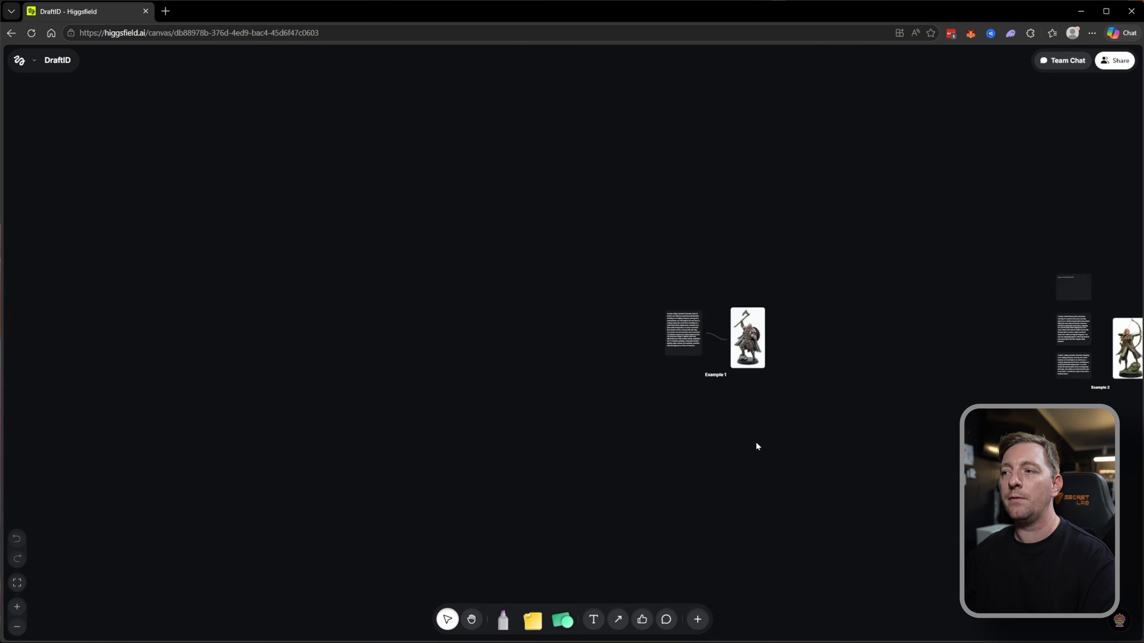
{"action": "scroll", "coordinate": [754, 452], "scroll_direction": "up", "scroll_amount": 5}
{"action": "left_click", "coordinate": [503, 621]}
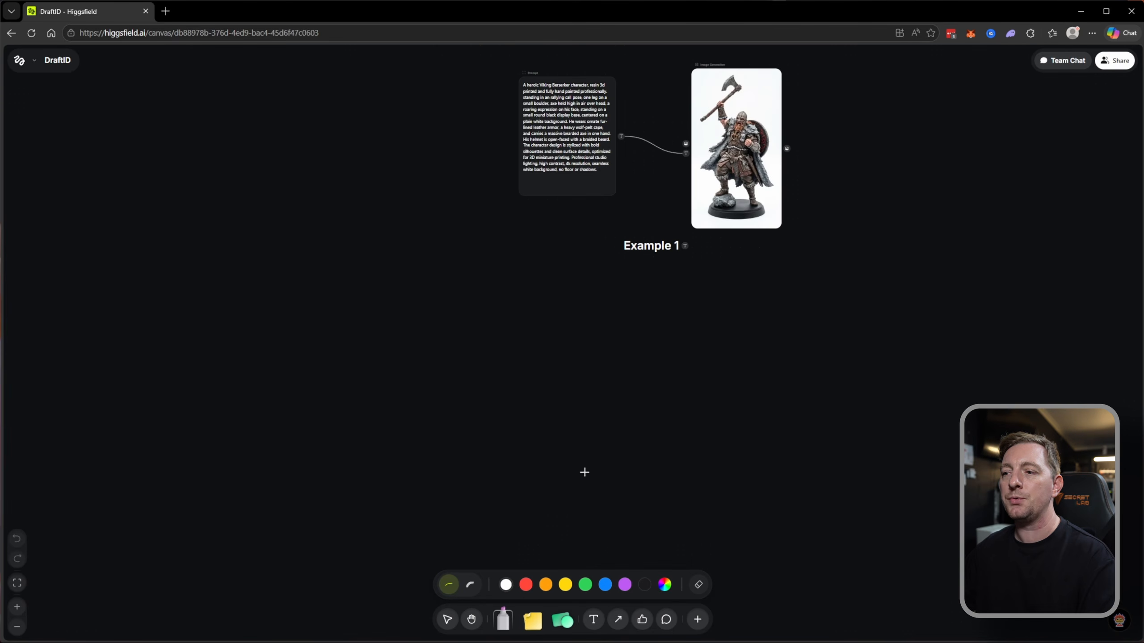
{"action": "left_click", "coordinate": [531, 585]}
{"action": "mouse_move", "coordinate": [728, 259]}
{"action": "left_mouse_down"}
{"action": "mouse_move", "coordinate": [700, 335]}
{"action": "mouse_move", "coordinate": [763, 322]}
{"action": "mouse_move", "coordinate": [692, 291]}
{"action": "left_mouse_up"}
{"action": "left_click", "coordinate": [697, 584]}
Place a yellow sticky note reading "do this" below the Example 1 prompt.
{"action": "left_click", "coordinate": [532, 621]}
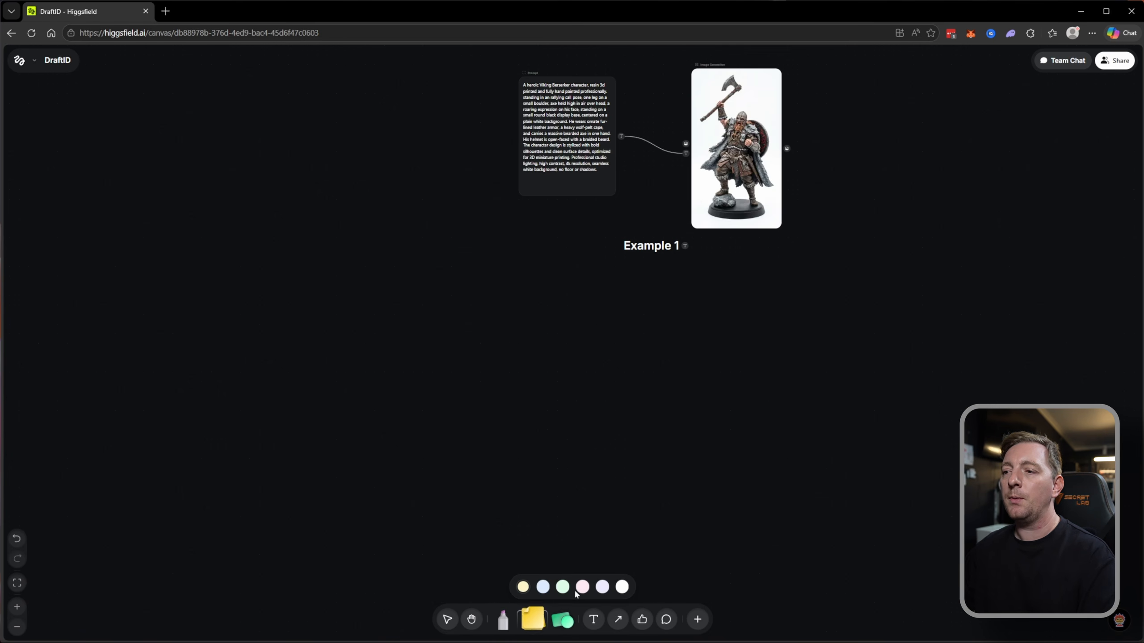
{"action": "left_click", "coordinate": [454, 282]}
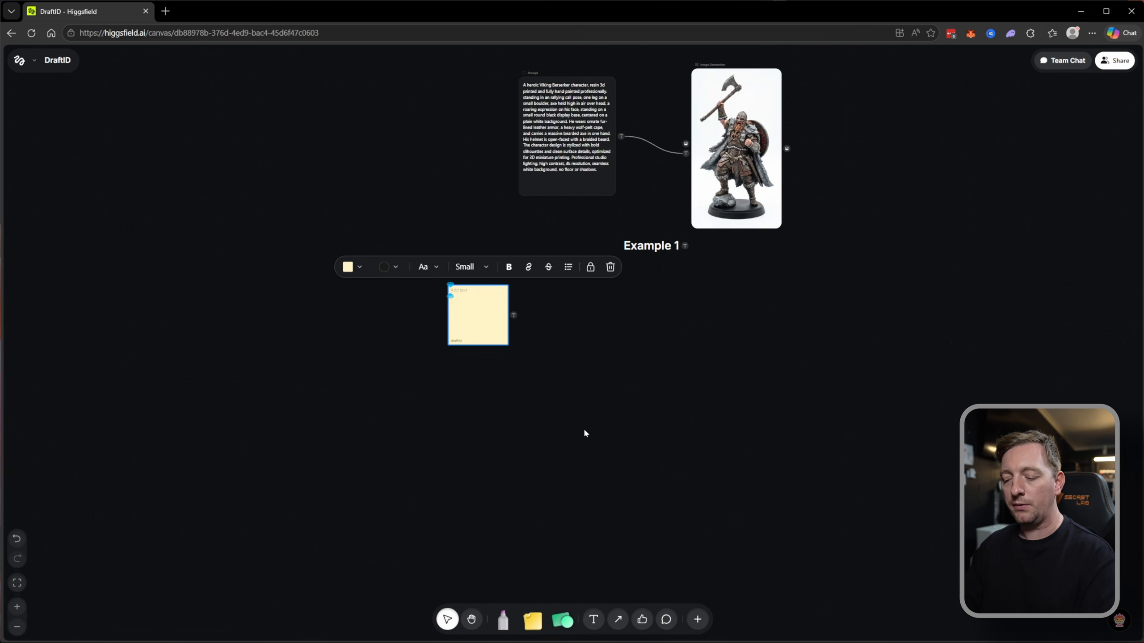
{"action": "type", "text": "do this"}
{"action": "key", "text": "Escape"}
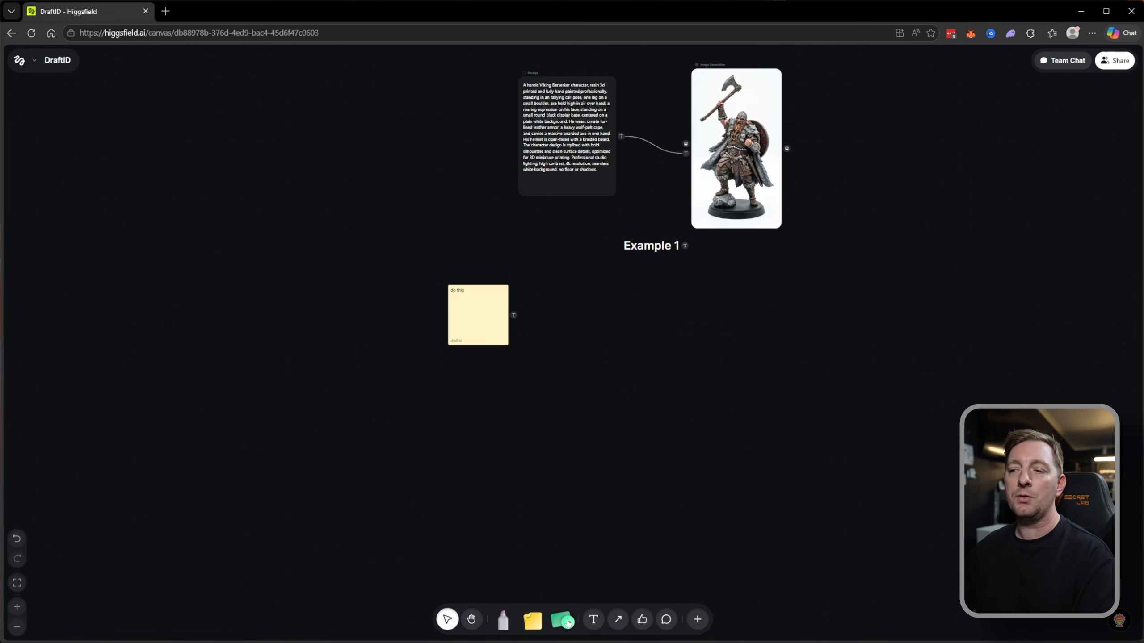
Draw a large red rectangle below Example 1, lock and unlock it, and delete it.
{"action": "left_click", "coordinate": [562, 620]}
{"action": "left_click_drag", "start_coordinate": [564, 320], "coordinate": [906, 476]}
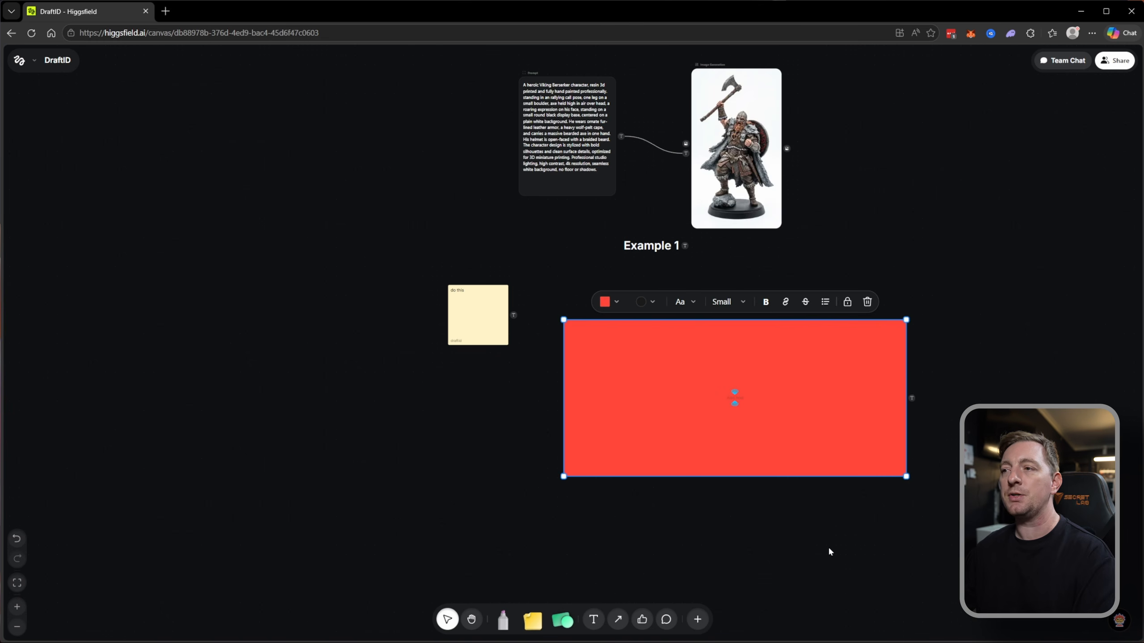
{"action": "left_click", "coordinate": [847, 302]}
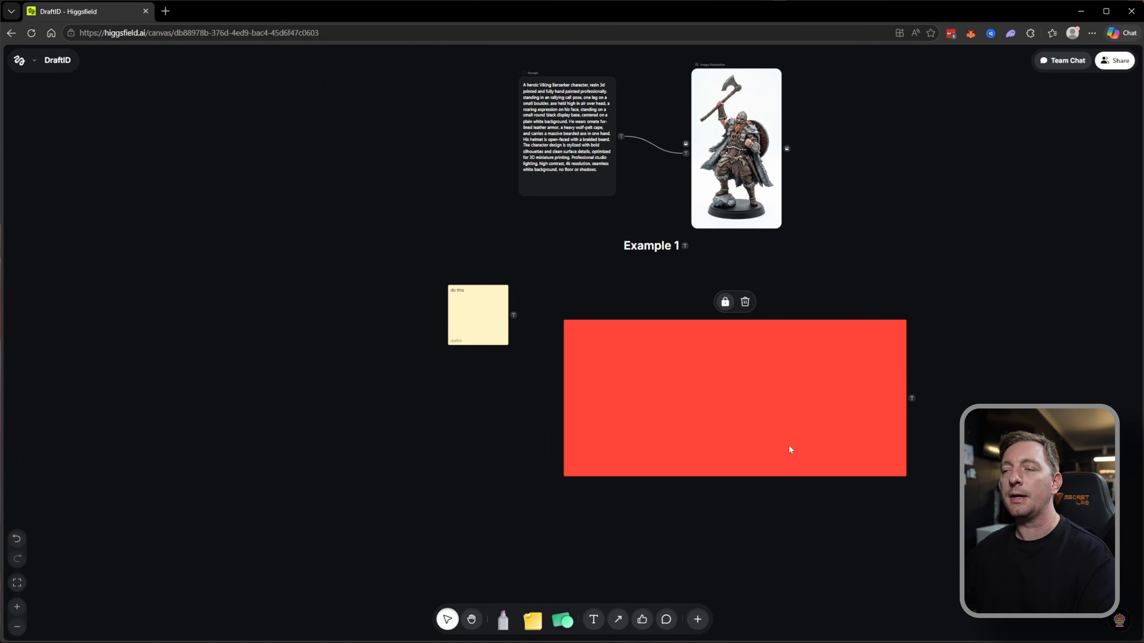
{"action": "left_click", "coordinate": [725, 301]}
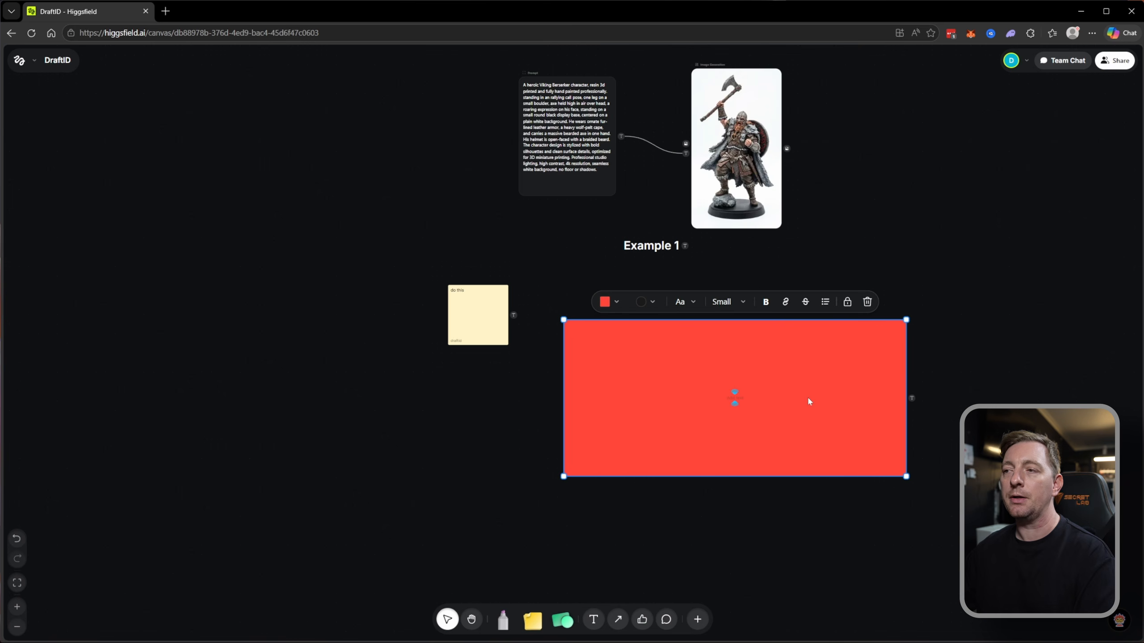
{"action": "left_click", "coordinate": [867, 301]}
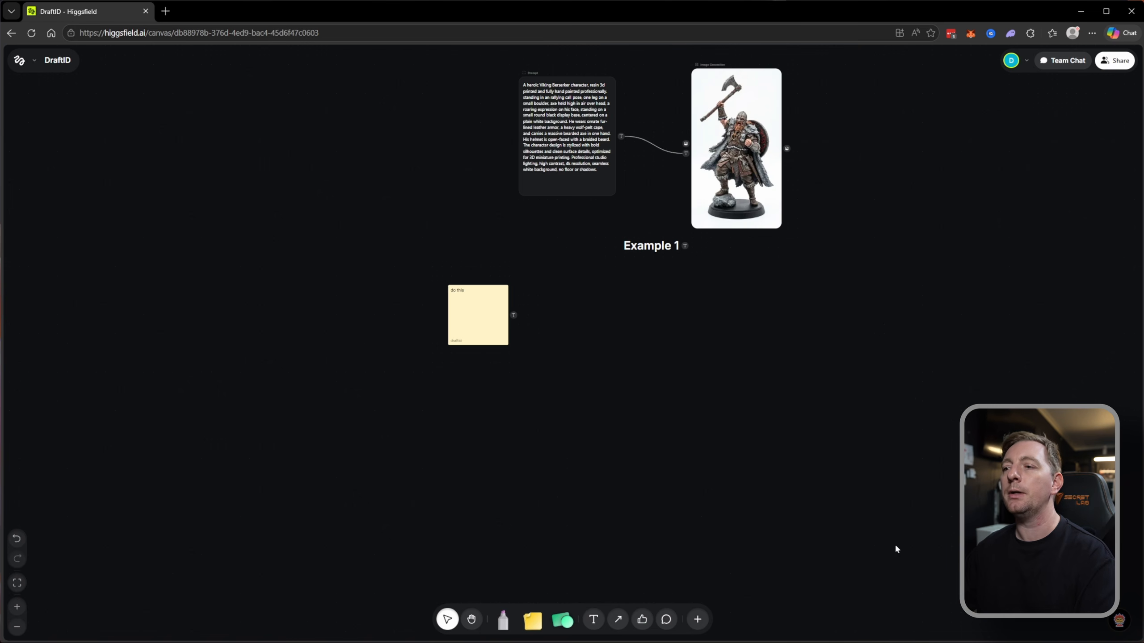
Add the text "asdfasdf" in Heading size below Example 1 and delete it again.
{"action": "left_click", "coordinate": [594, 620]}
{"action": "left_click", "coordinate": [588, 382]}
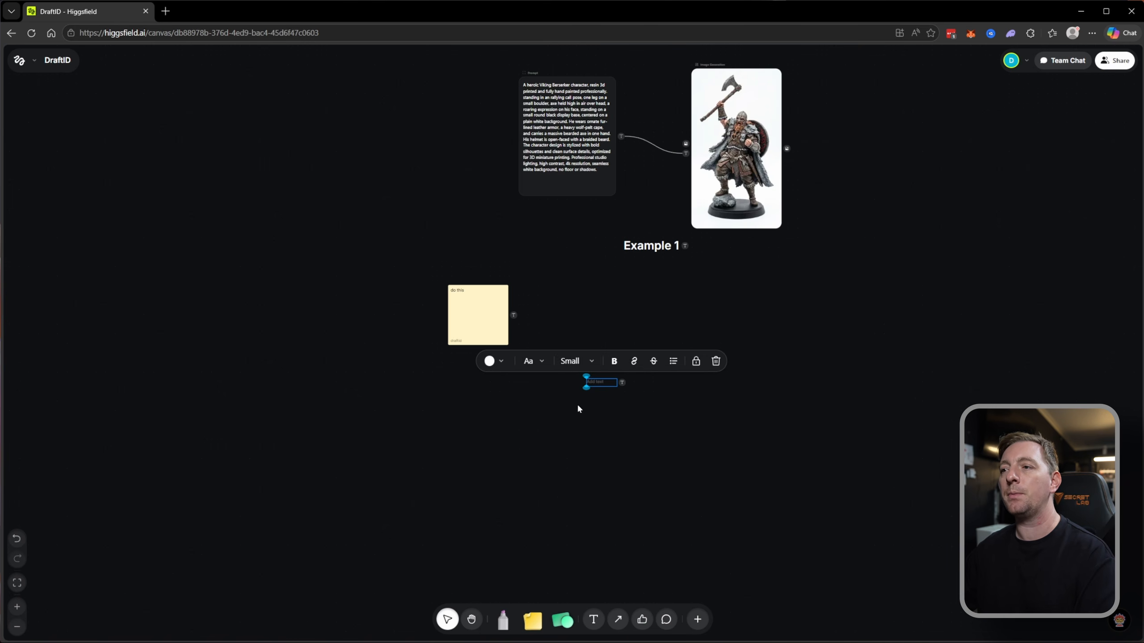
{"action": "left_click", "coordinate": [574, 362]}
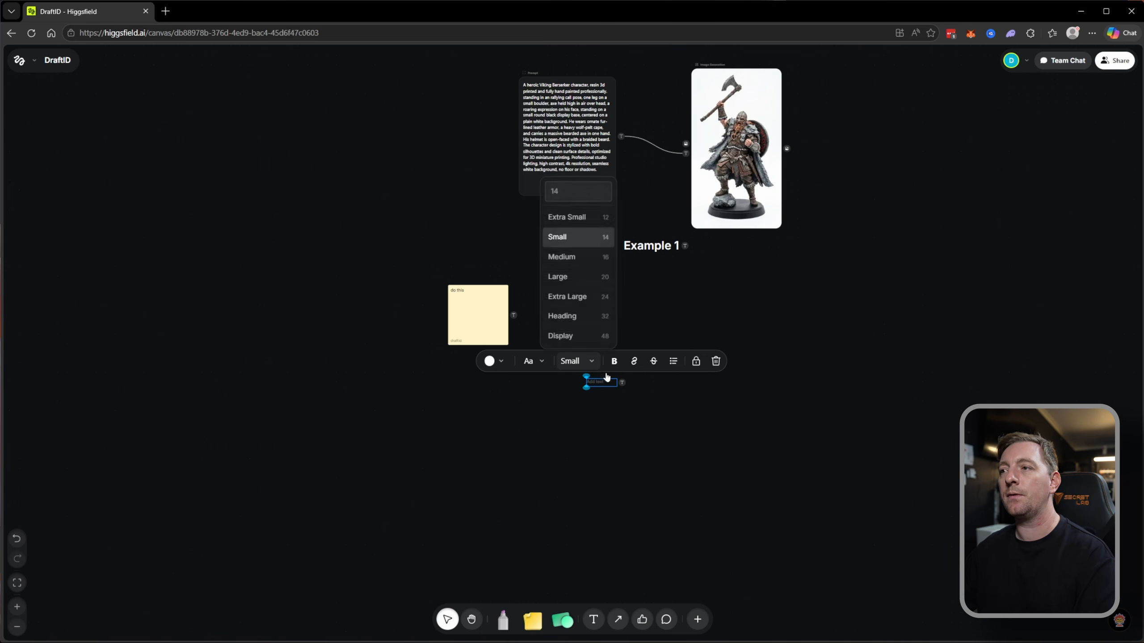
{"action": "left_click", "coordinate": [562, 318]}
{"action": "type", "text": "asdfasdf"}
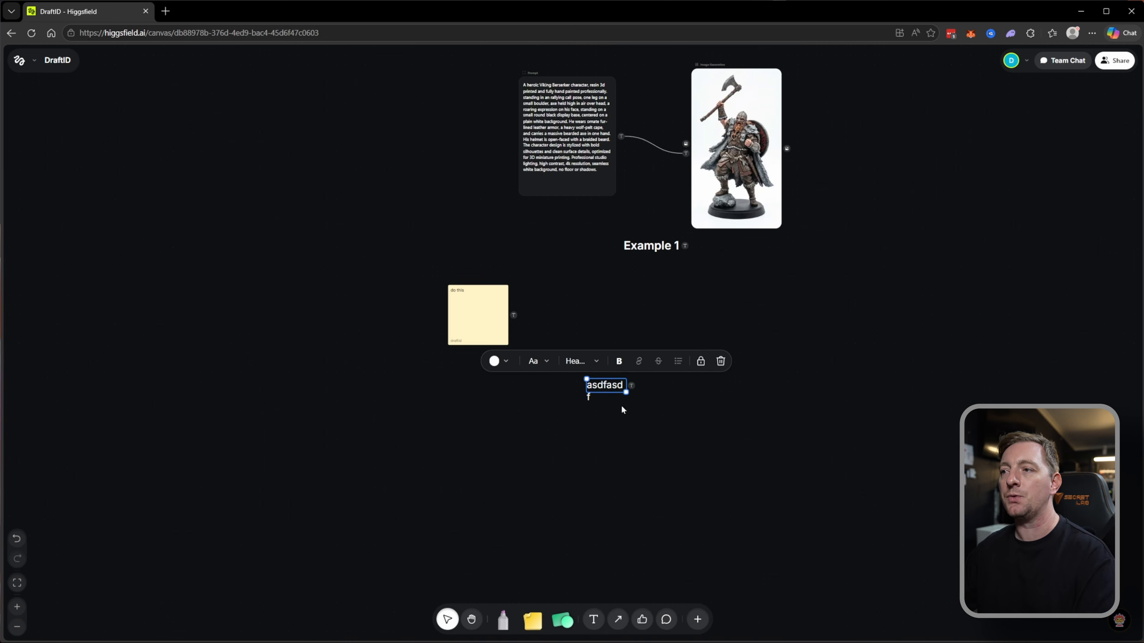
{"action": "key", "text": "Delete"}
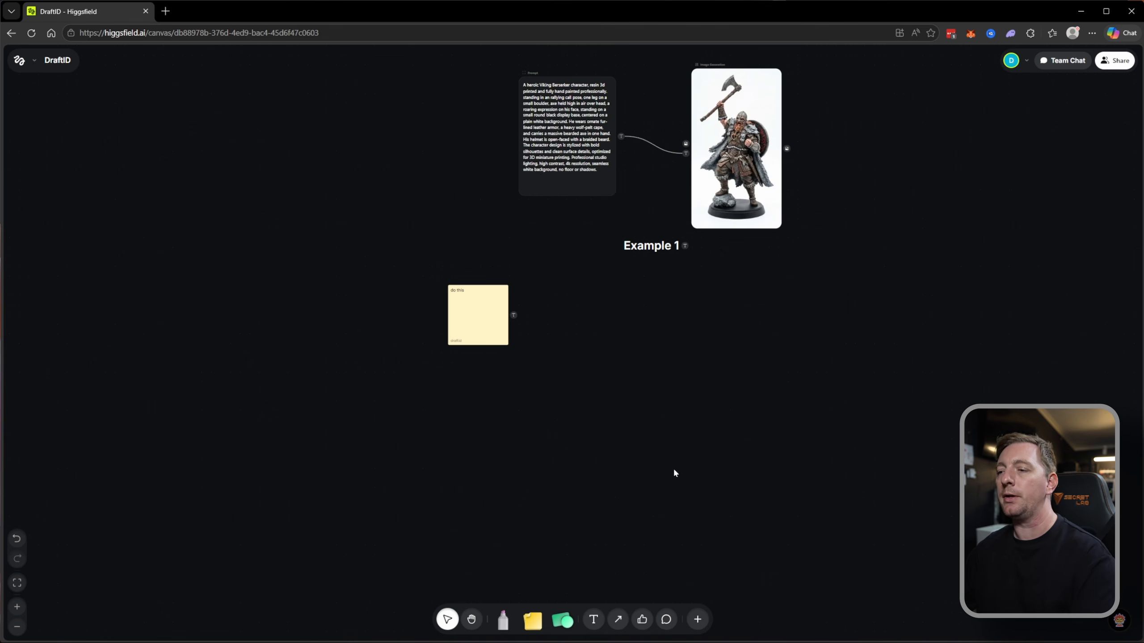
Place a thumbs-up reaction beside the Viking image and draft a comment below it without posting.
{"action": "left_click", "coordinate": [641, 620]}
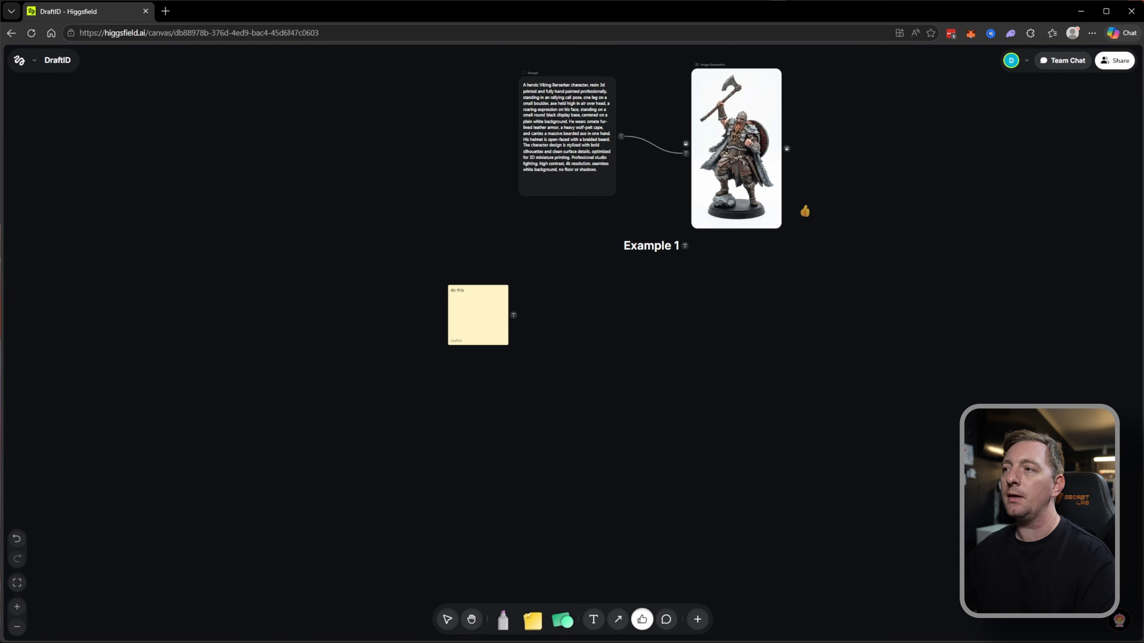
{"action": "left_click", "coordinate": [802, 208]}
{"action": "key", "text": "c"}
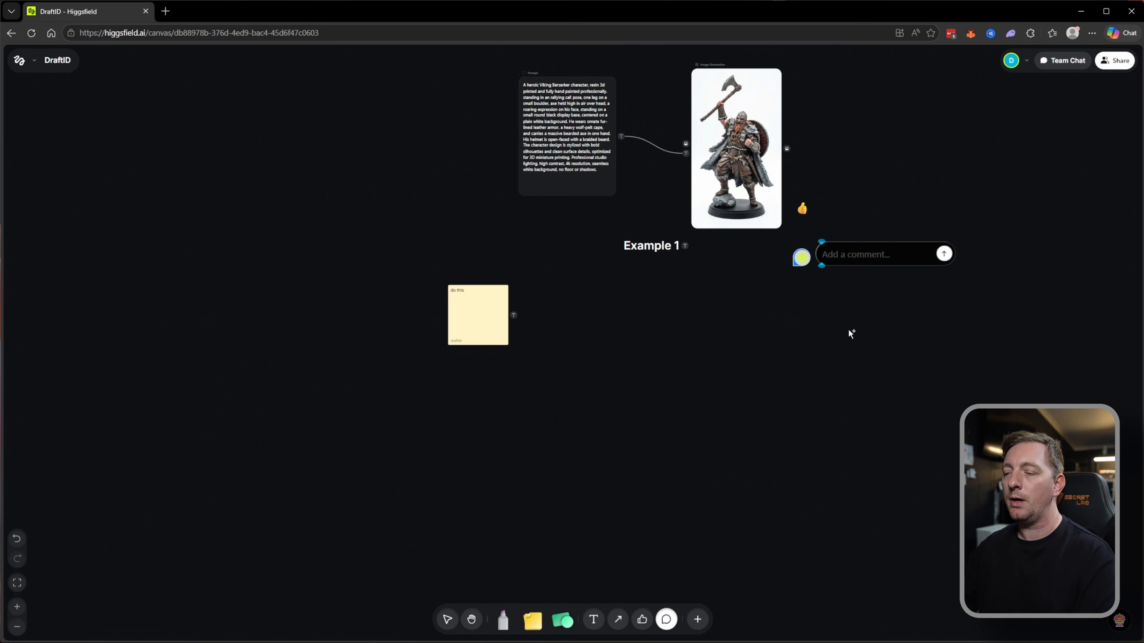
{"action": "type", "text": "this needs fgi"}
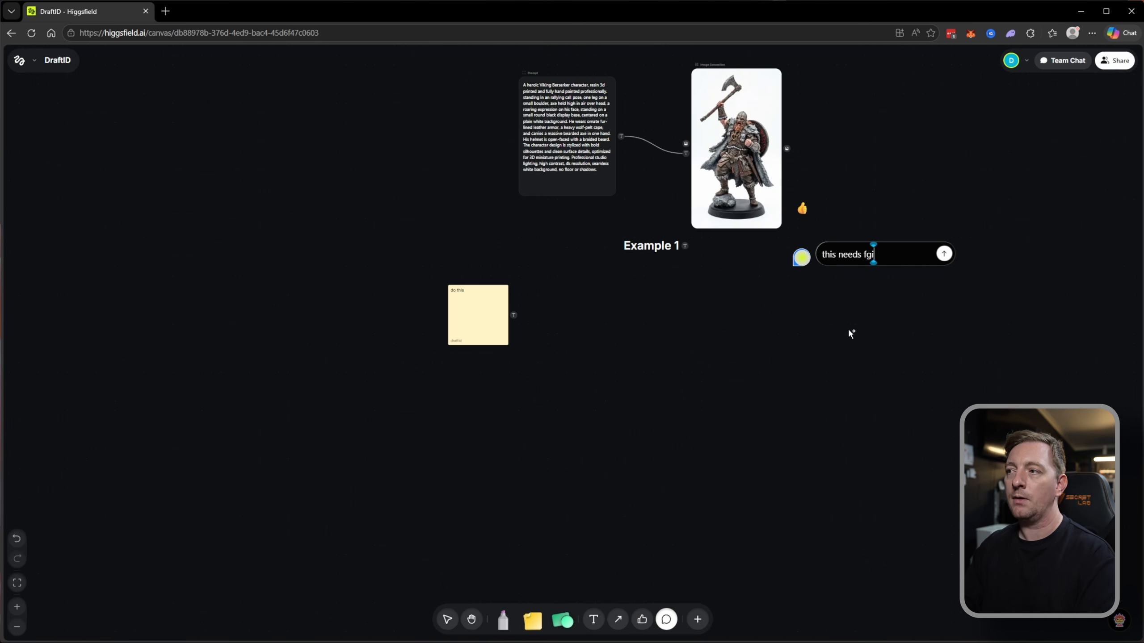
{"action": "left_click", "coordinate": [849, 329]}
{"action": "left_click", "coordinate": [850, 329]}
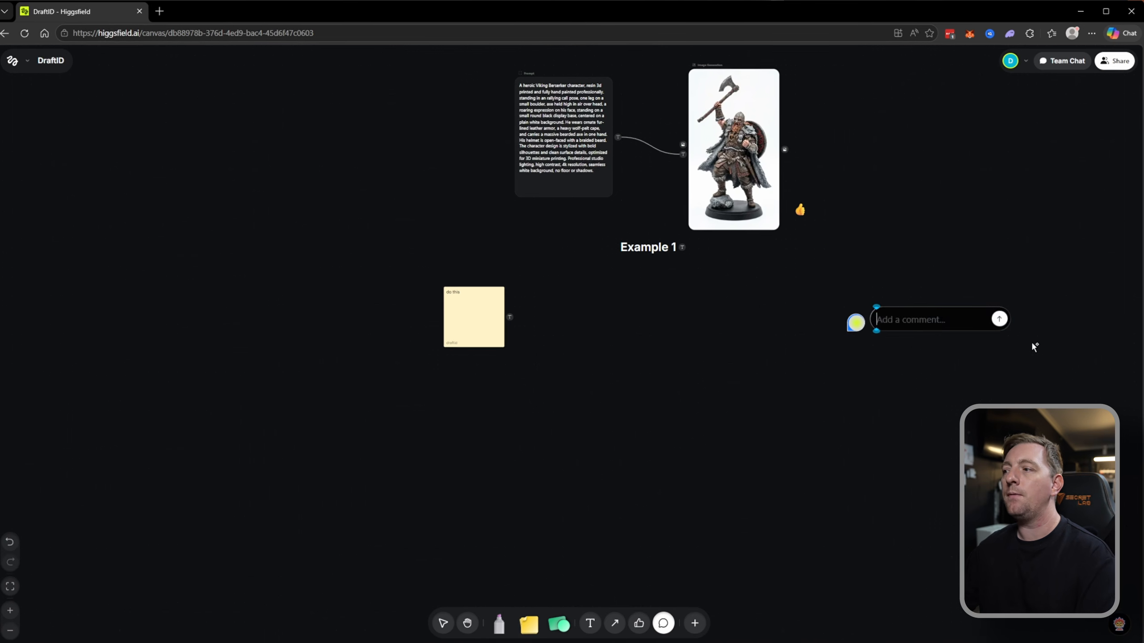
{"action": "left_click", "coordinate": [976, 361]}
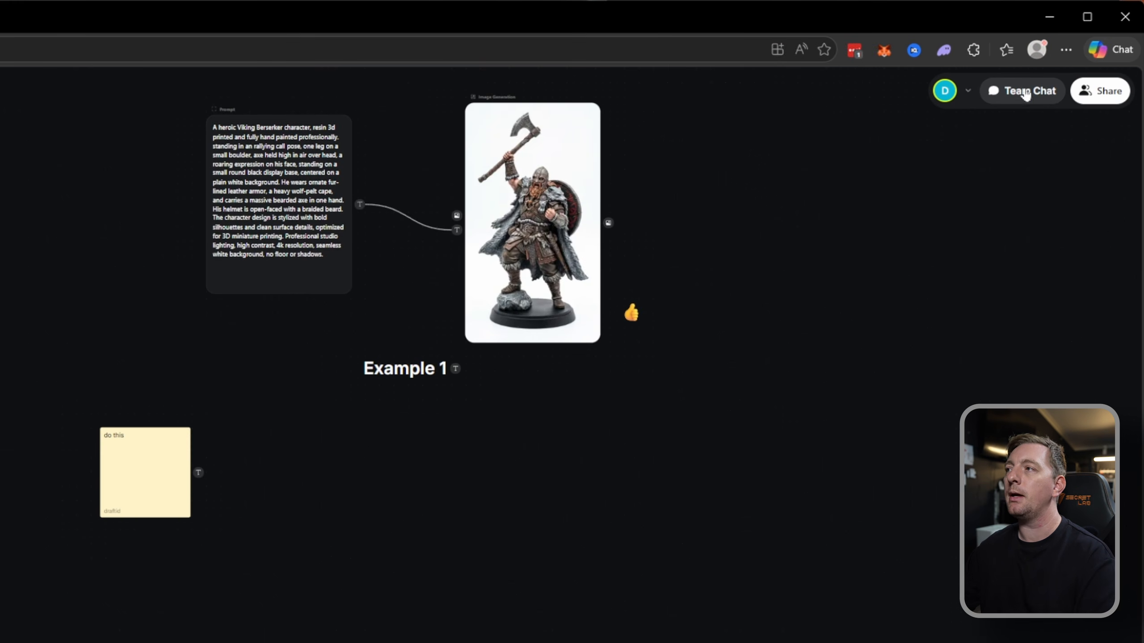
Open the sharing settings of the DraftID canvas and review its Private and Public access options.
{"action": "left_click", "coordinate": [1100, 91]}
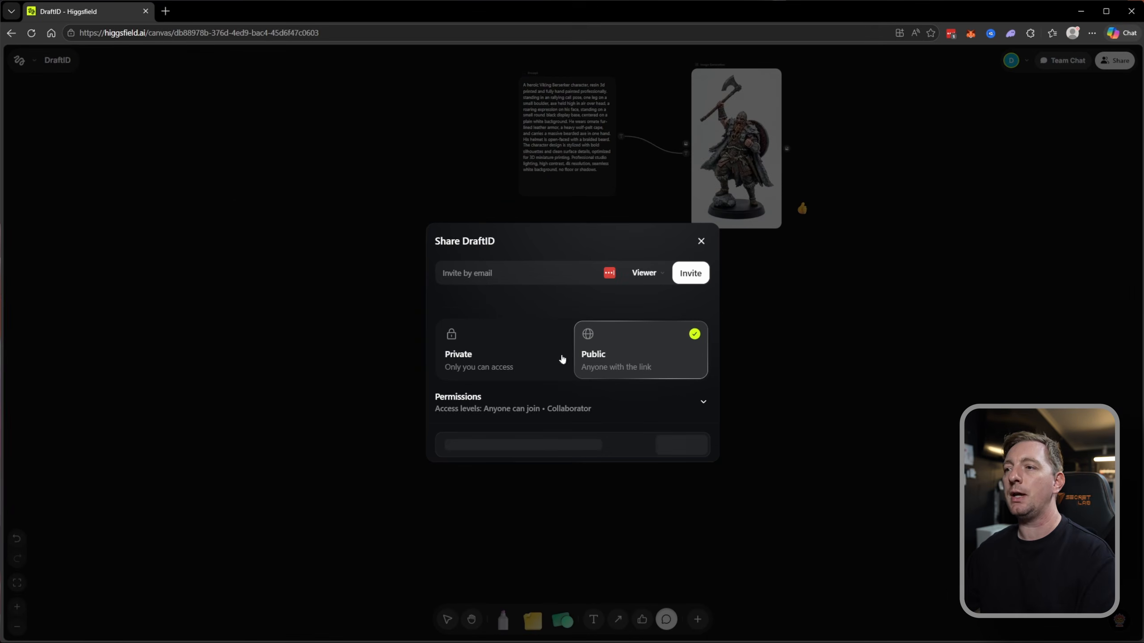
{"action": "left_click", "coordinate": [500, 367]}
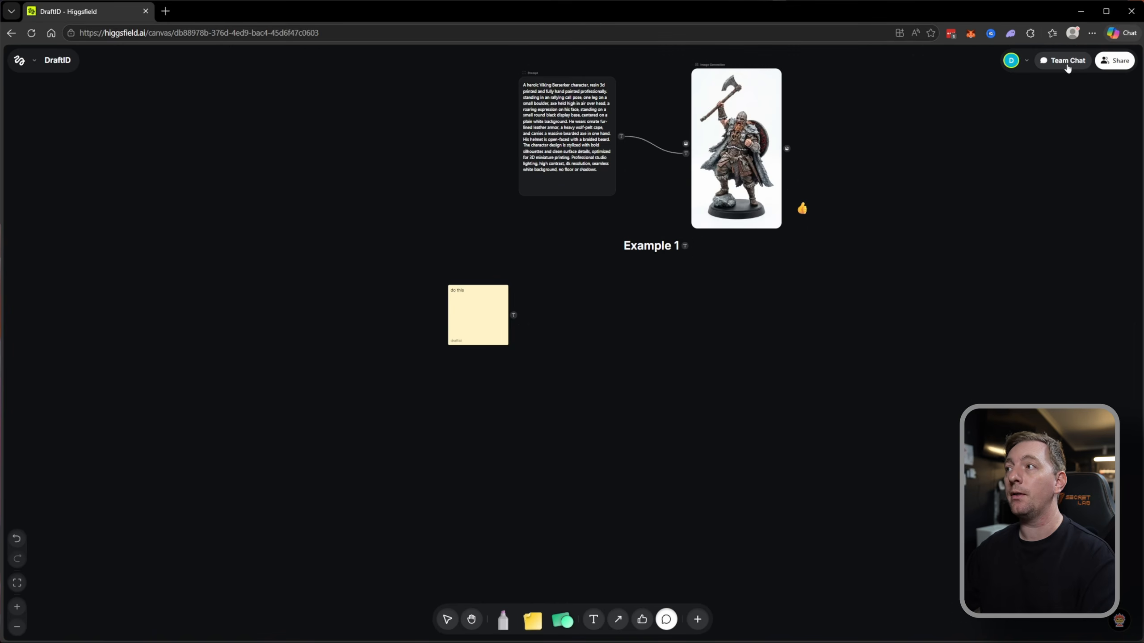
{"action": "left_click", "coordinate": [1069, 63]}
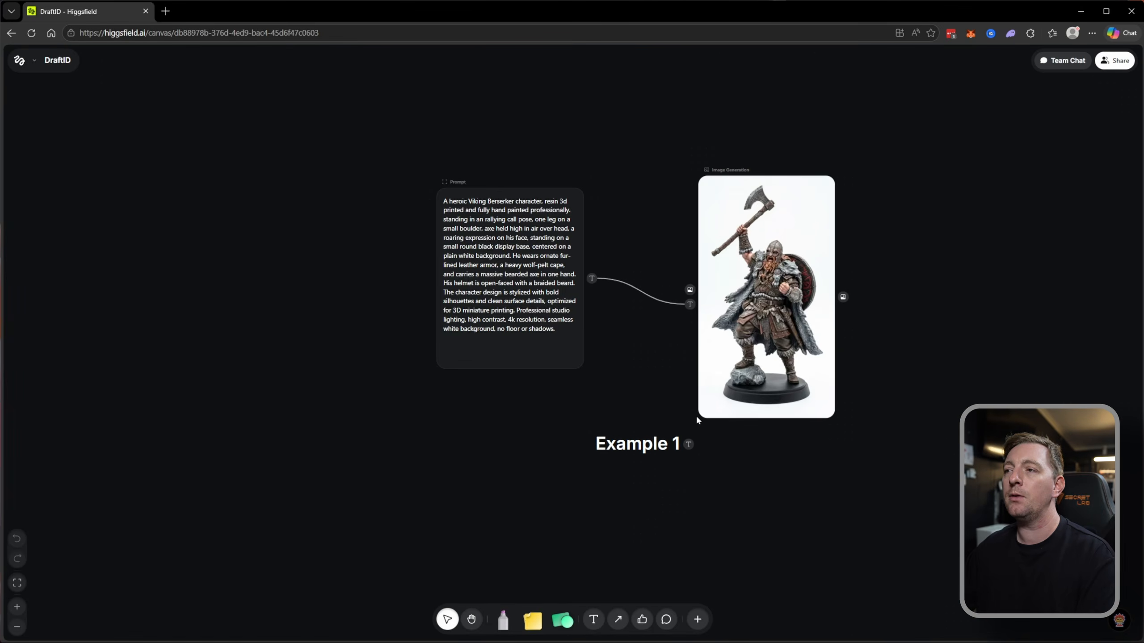
Look over Example 1's prompt and image, and browse the node types that can be added, without choosing one.
{"action": "scroll", "coordinate": [675, 430], "scroll_direction": "up", "scroll_amount": 2}
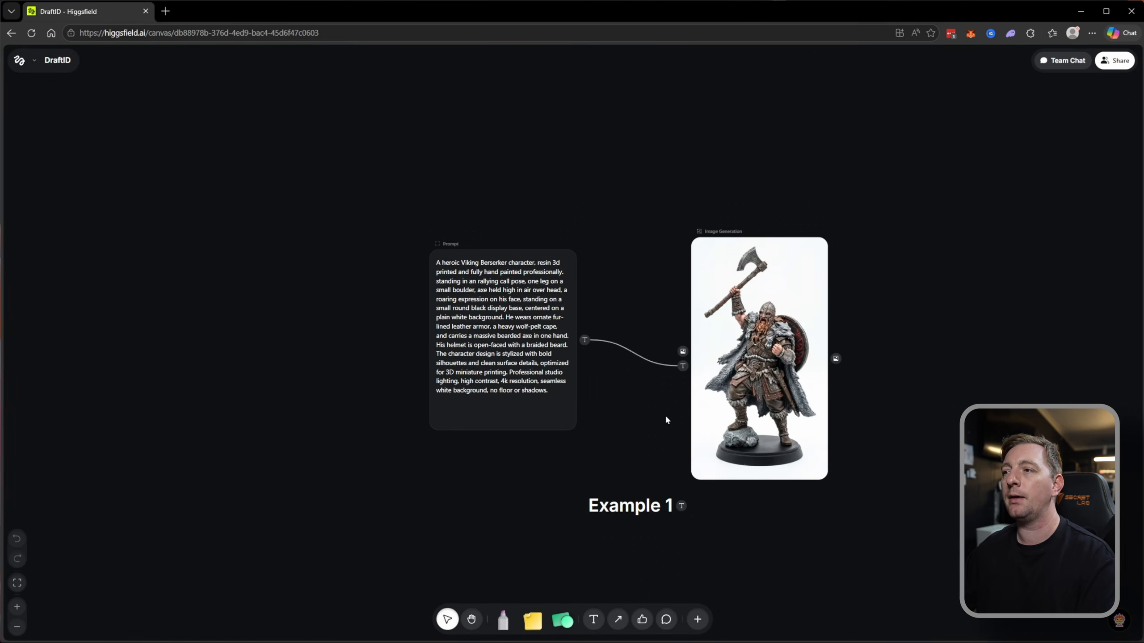
{"action": "scroll", "coordinate": [657, 421], "scroll_direction": "up", "scroll_amount": 1}
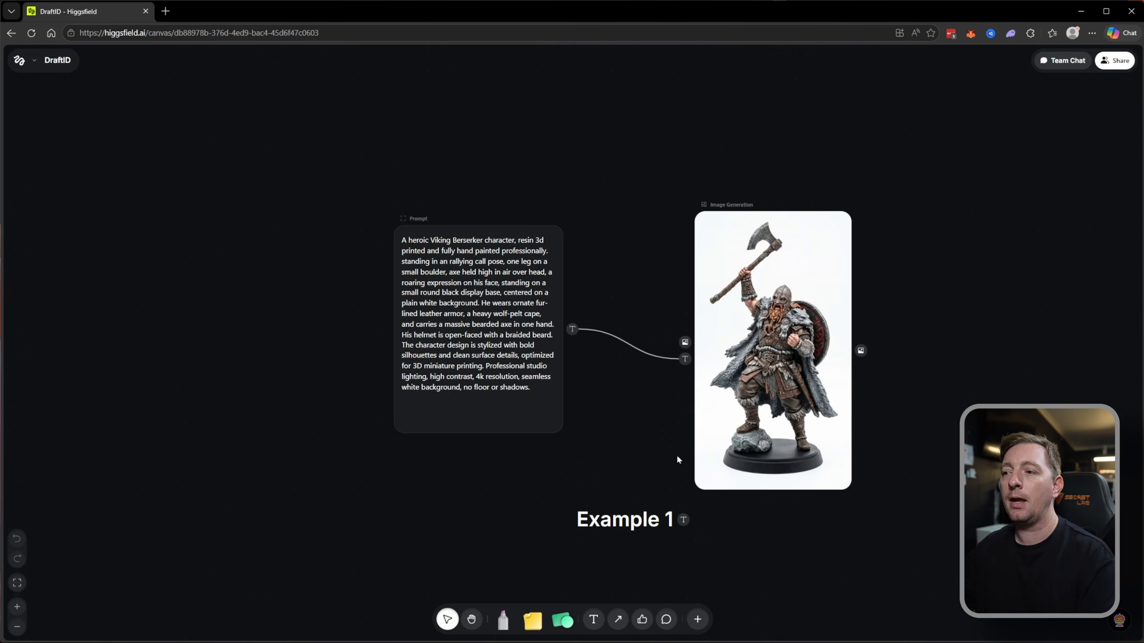
{"action": "left_click_drag", "start_coordinate": [592, 324], "coordinate": [490, 148]}
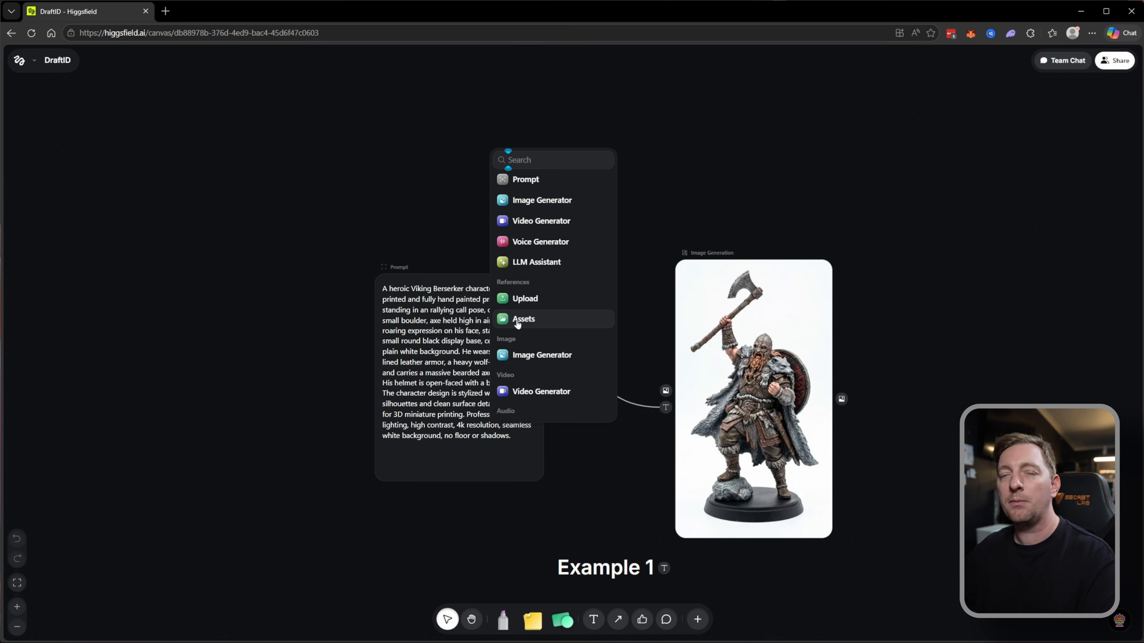
{"action": "left_click", "coordinate": [679, 191]}
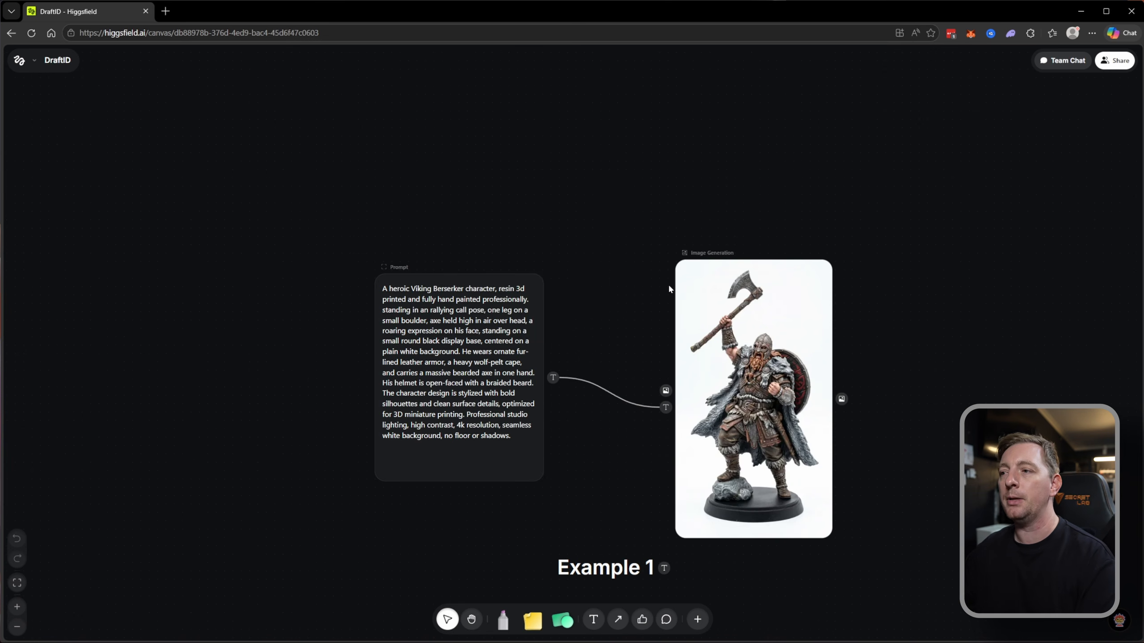
{"action": "scroll", "coordinate": [672, 288], "scroll_direction": "down", "scroll_amount": 2}
{"action": "left_click", "coordinate": [702, 622]}
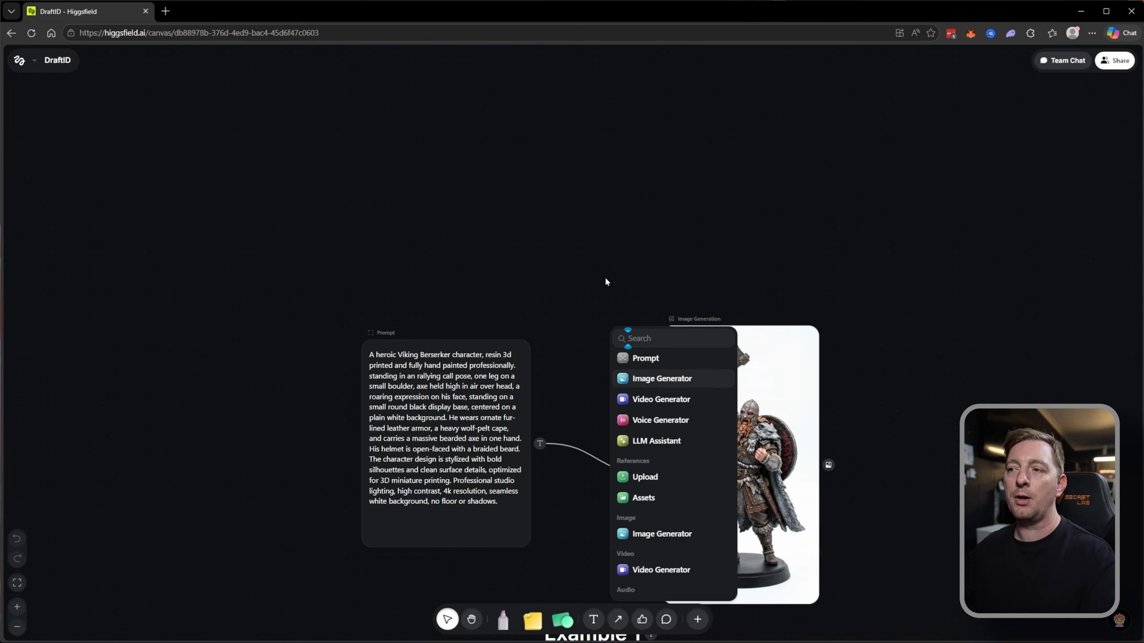
{"action": "left_click", "coordinate": [448, 117]}
{"action": "right_click", "coordinate": [427, 91]}
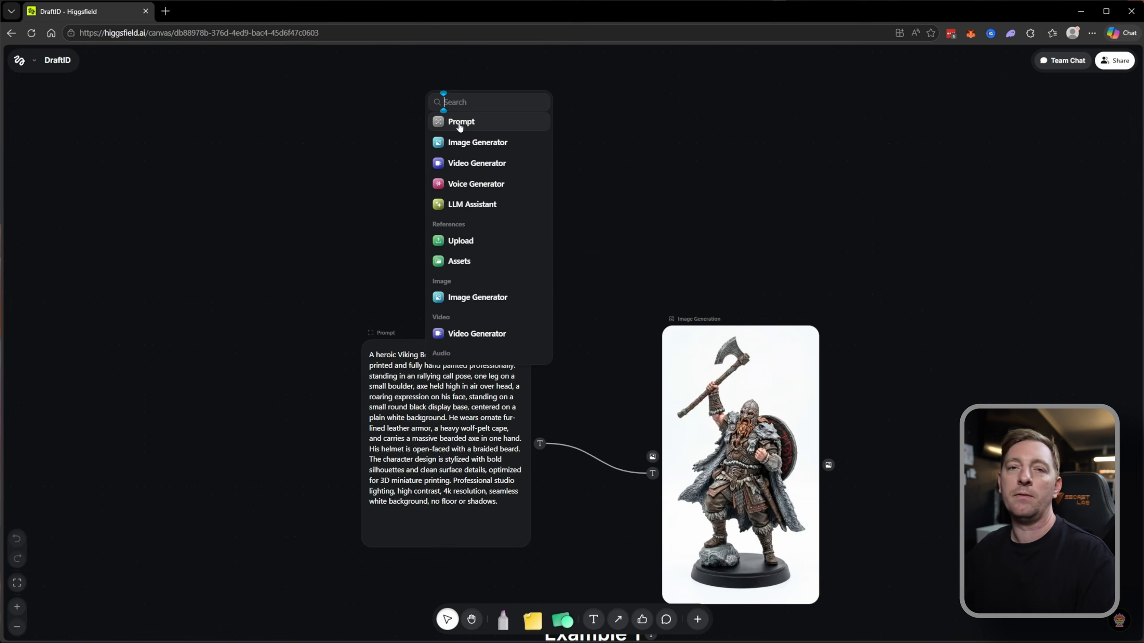
{"action": "left_click", "coordinate": [593, 152]}
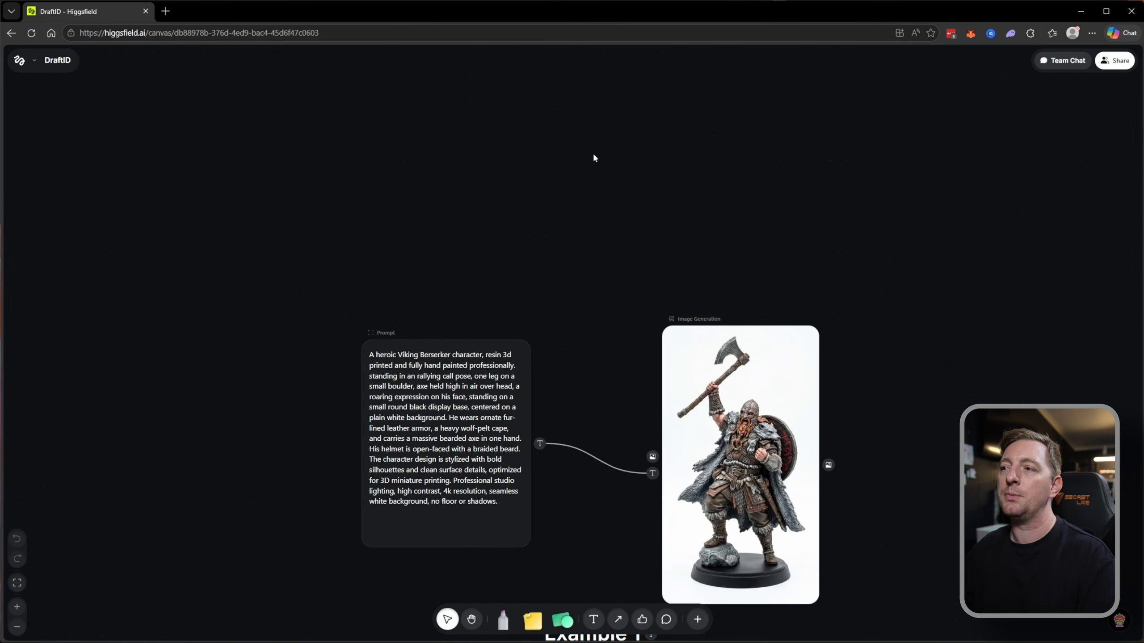
Add an Image Generator node above the Viking prompt and set its model to Nano Banana 2.
{"action": "right_click", "coordinate": [487, 168]}
{"action": "left_click", "coordinate": [540, 222]}
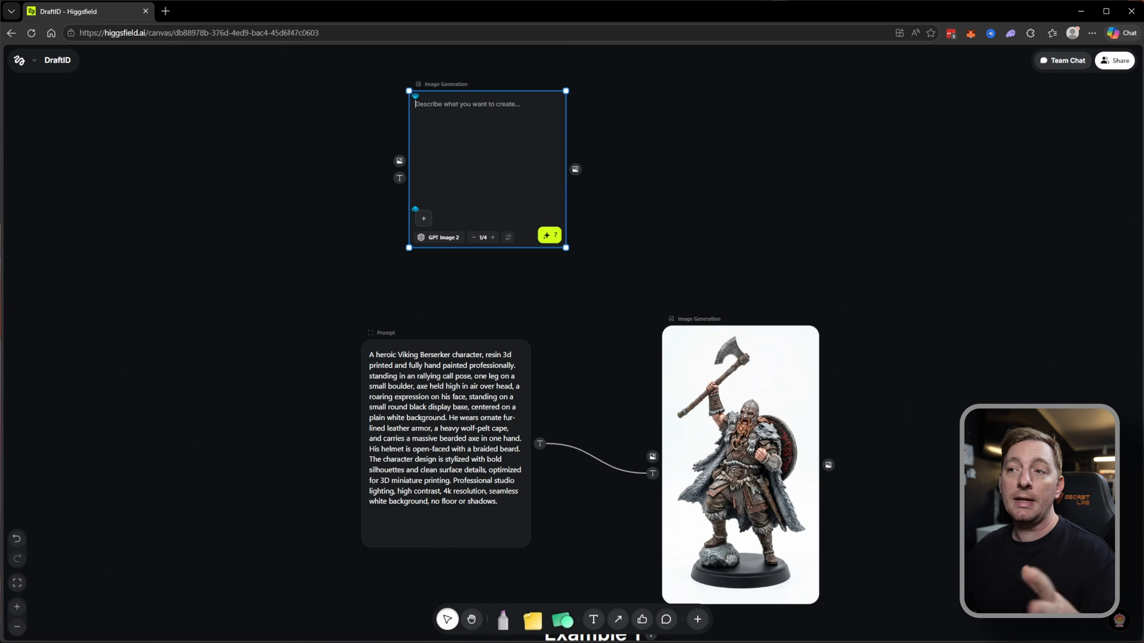
{"action": "left_click", "coordinate": [443, 237]}
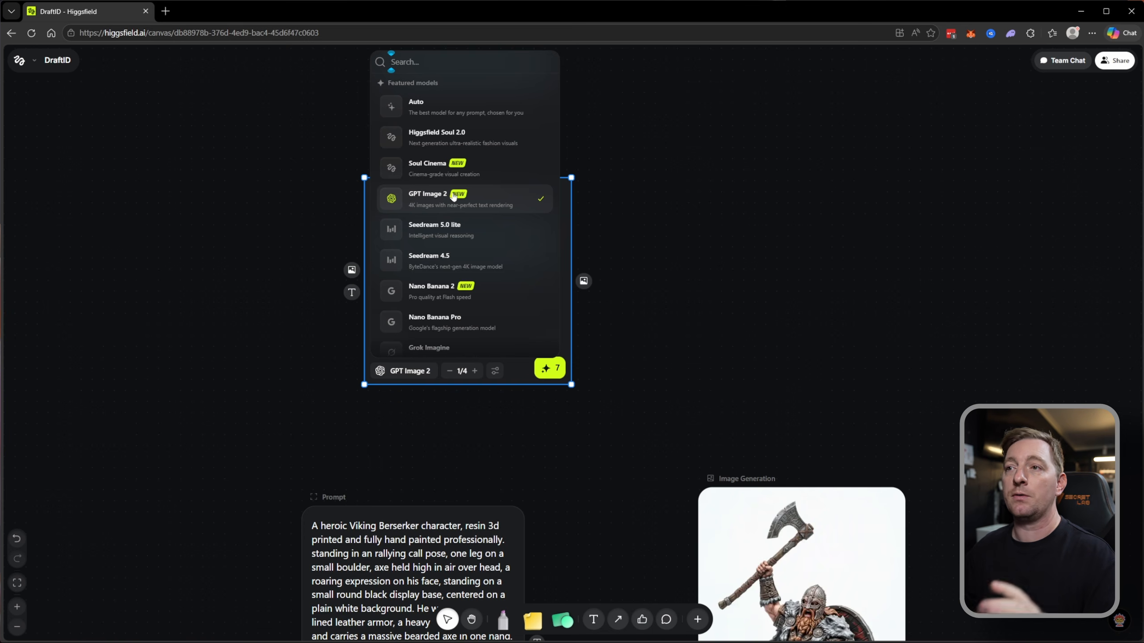
{"action": "left_click", "coordinate": [441, 290]}
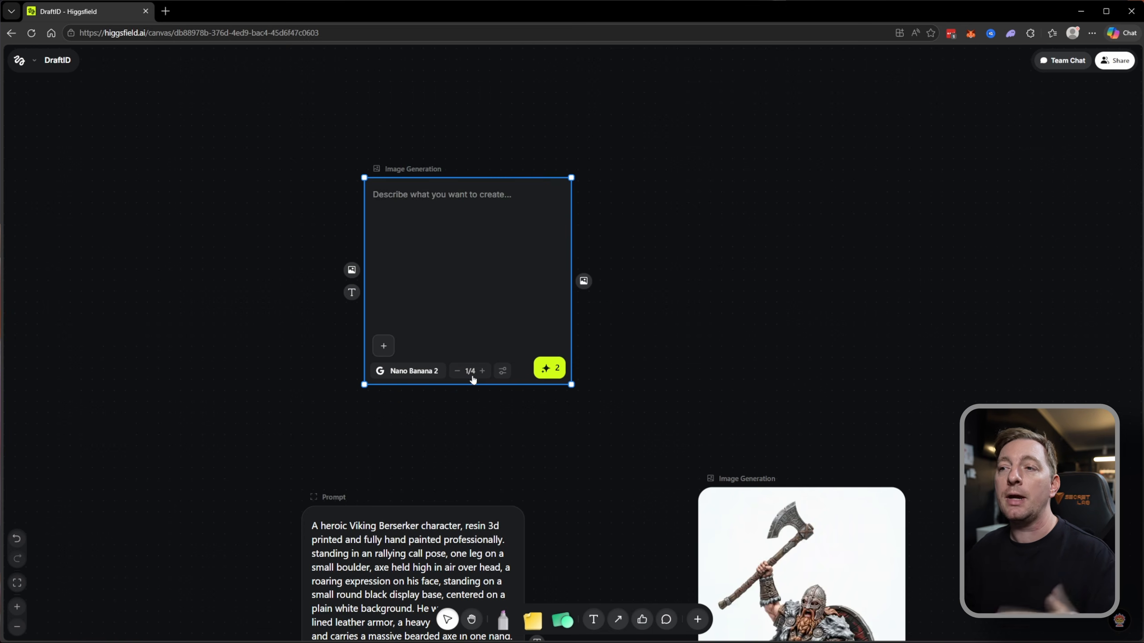
Set the new image node's aspect ratio to 9:16 and move it clear above the Viking prompt.
{"action": "left_click", "coordinate": [503, 372]}
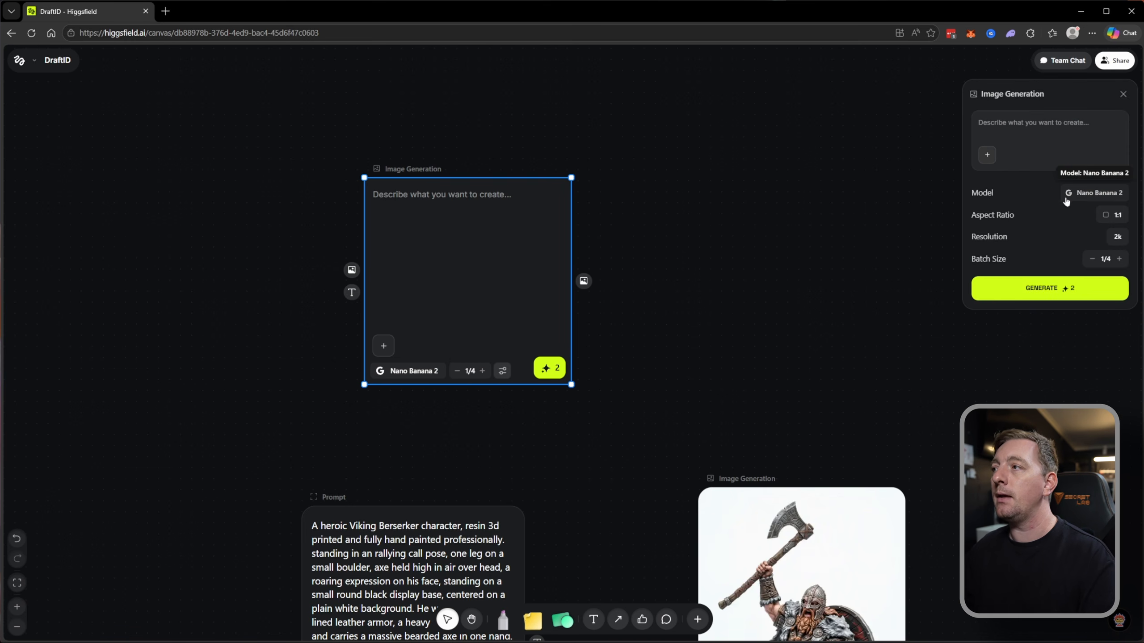
{"action": "left_click", "coordinate": [1114, 215]}
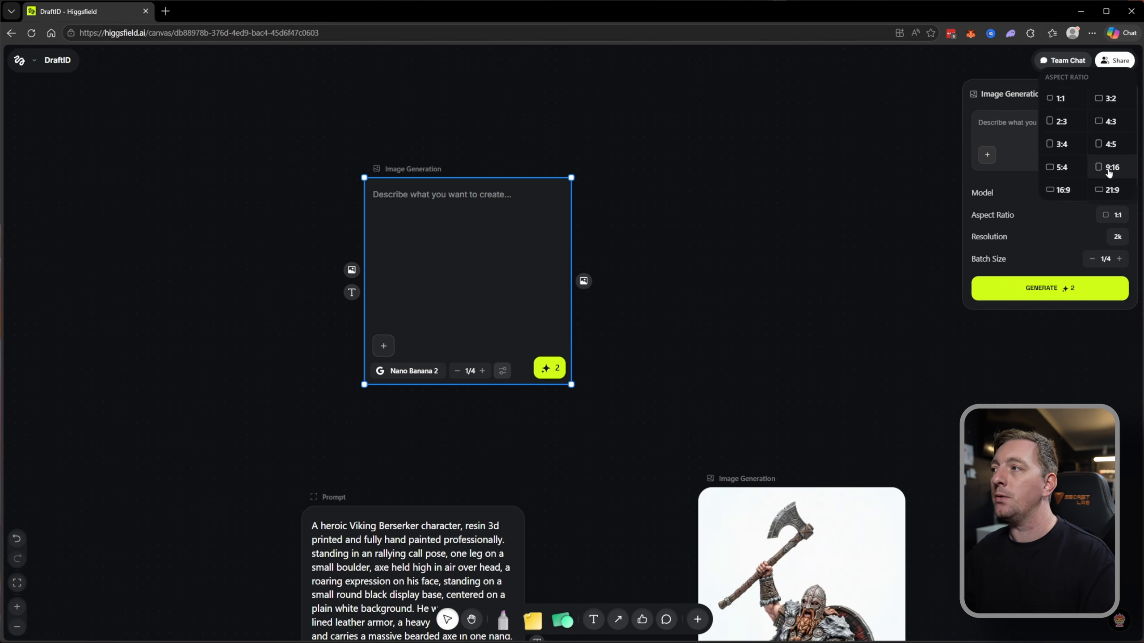
{"action": "left_click", "coordinate": [1106, 170]}
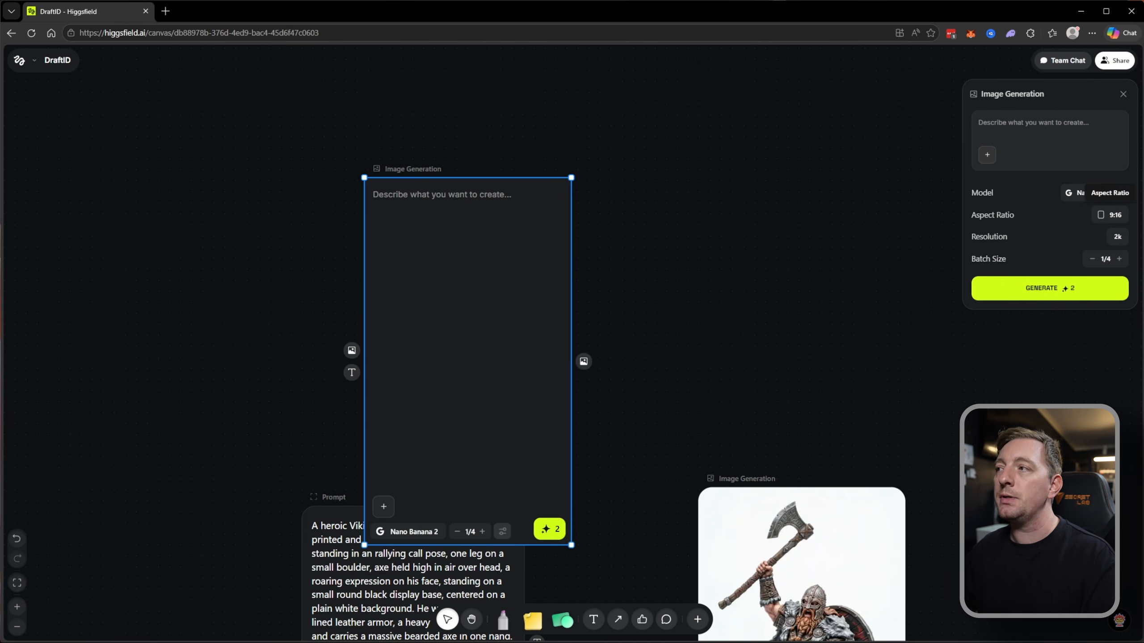
{"action": "left_click_drag", "start_coordinate": [504, 303], "coordinate": [452, 179]}
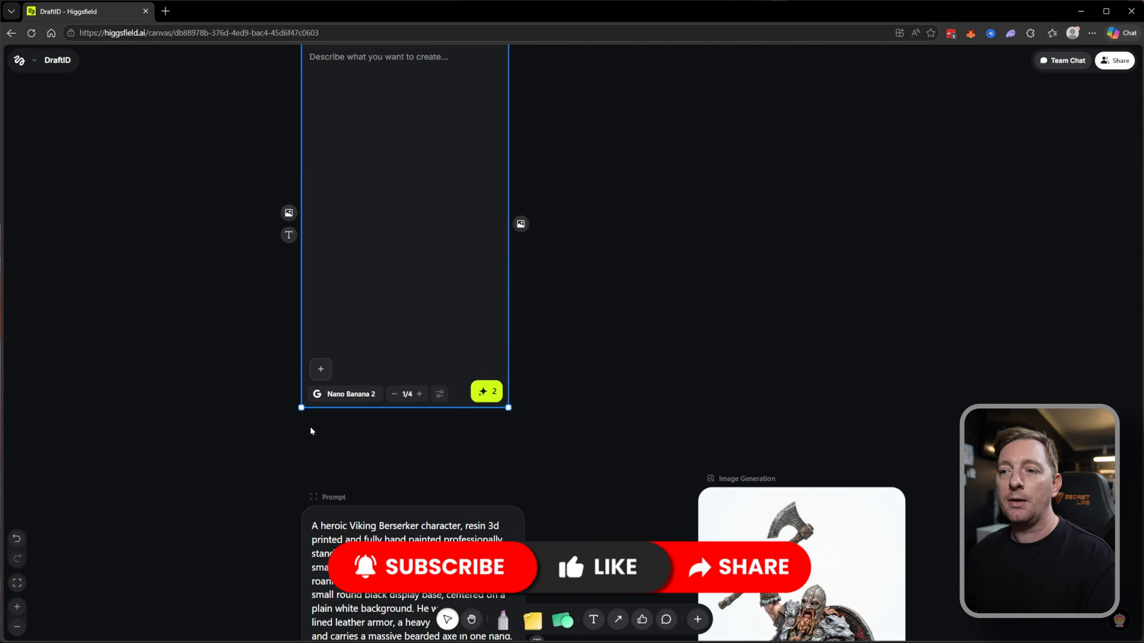
{"action": "mouse_move", "coordinate": [440, 239]}
{"action": "left_mouse_down"}
{"action": "mouse_move", "coordinate": [491, 258]}
{"action": "mouse_move", "coordinate": [434, 253]}
{"action": "mouse_move", "coordinate": [440, 261]}
{"action": "left_mouse_up"}
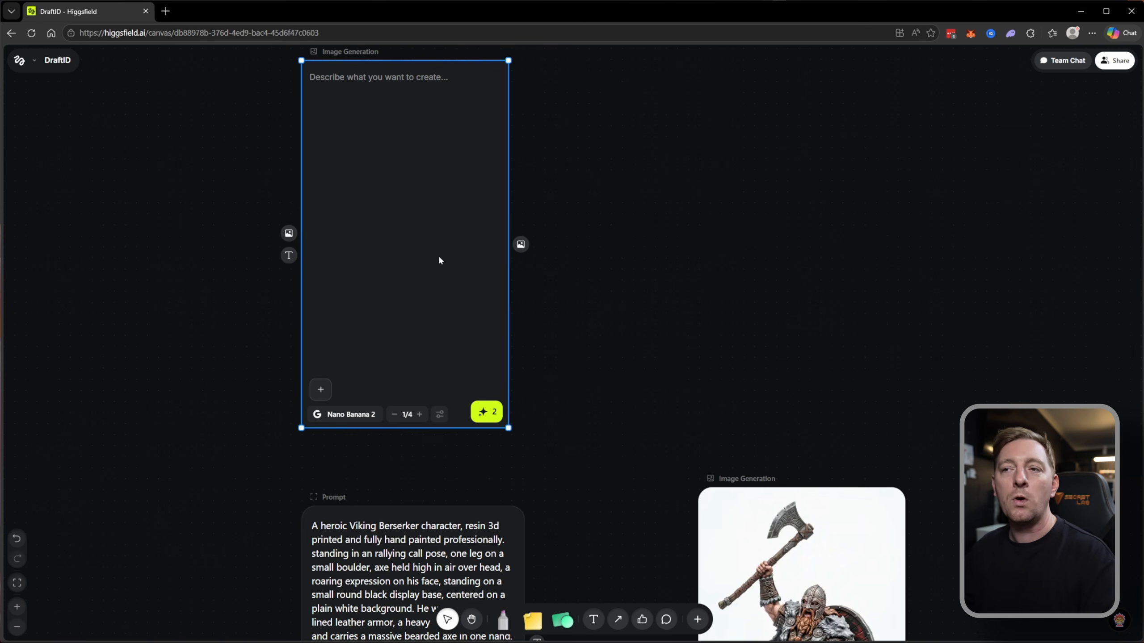
{"action": "left_click", "coordinate": [440, 414]}
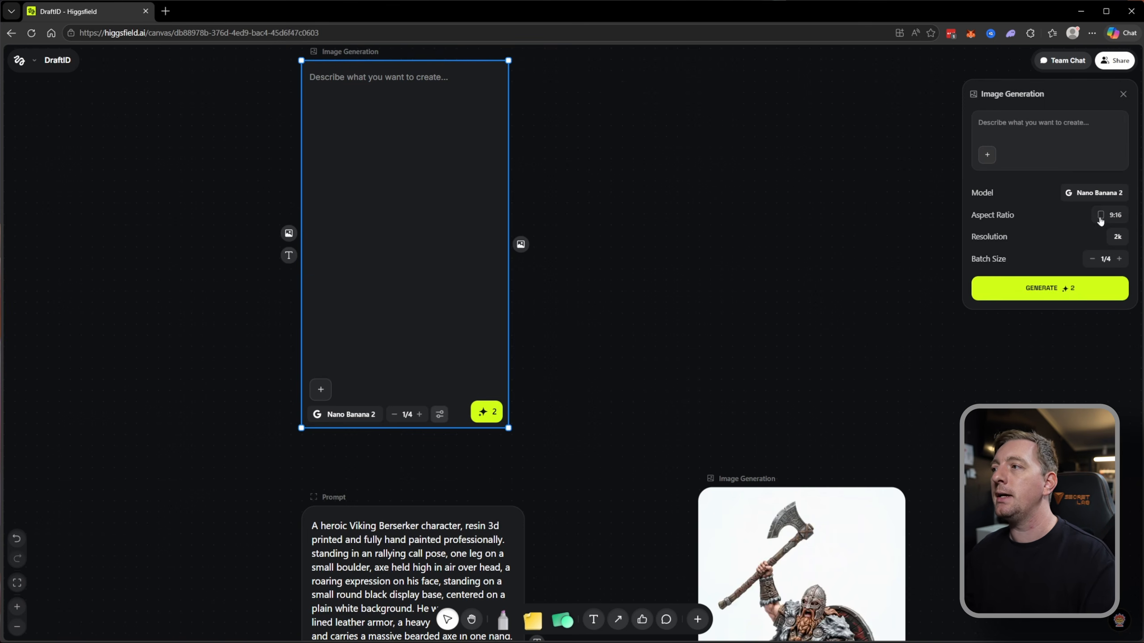
{"action": "left_click", "coordinate": [311, 78]}
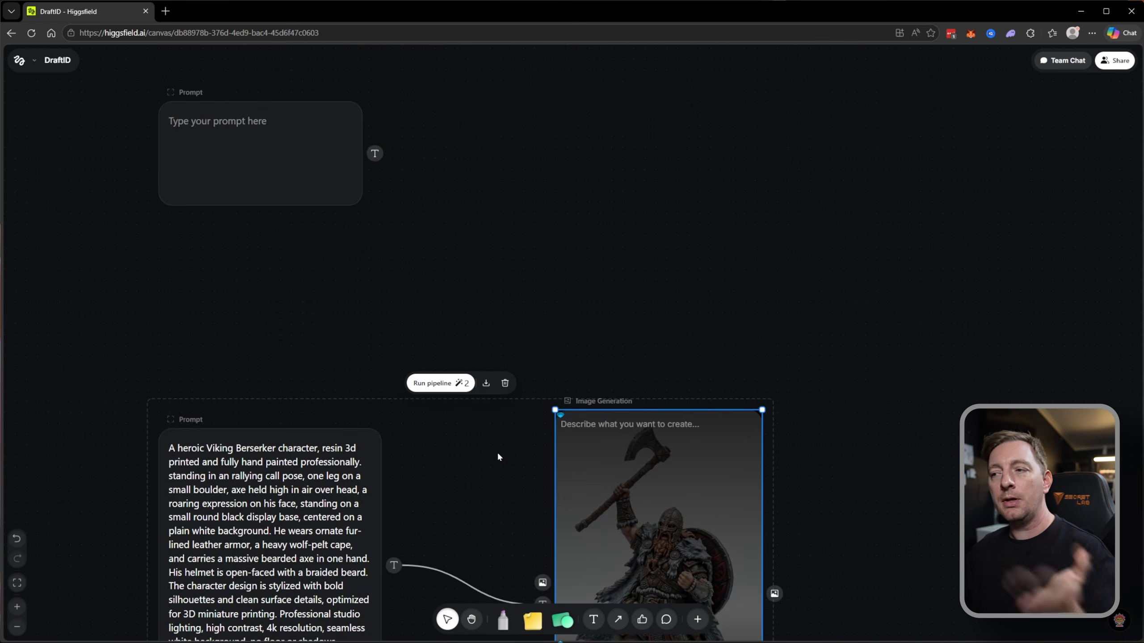
Paste the Example 1 Viking prompt text into the empty Prompt node above it and enlarge that node to fit the text.
{"action": "left_click_drag", "start_coordinate": [487, 353], "coordinate": [217, 129]}
{"action": "key", "text": "ctrl+c"}
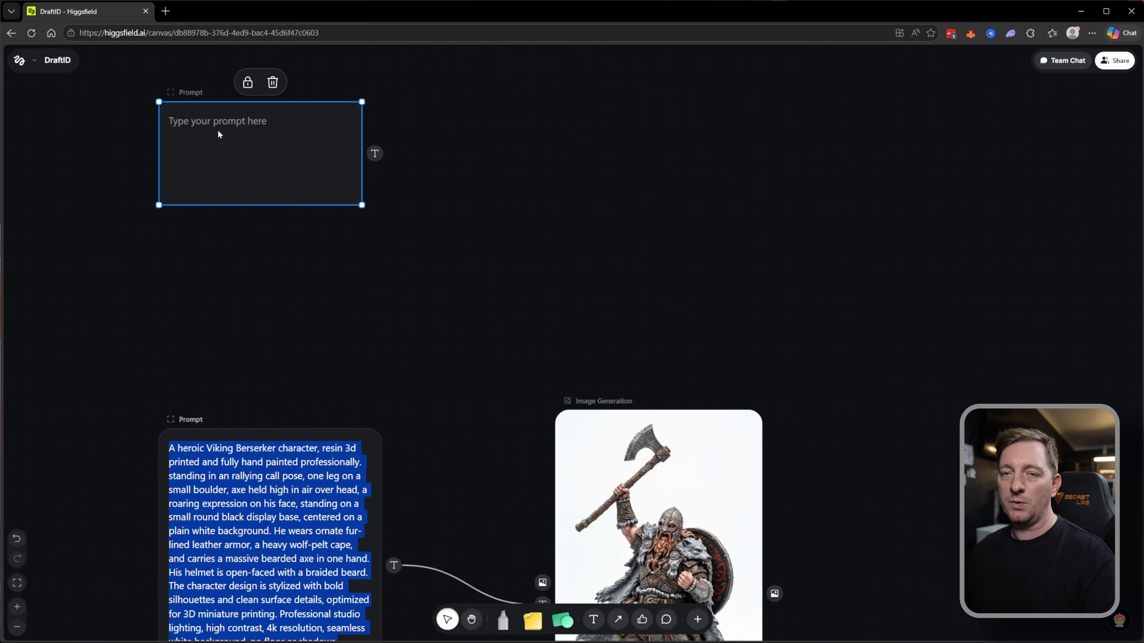
{"action": "left_click", "coordinate": [220, 145]}
{"action": "key", "text": "ctrl+v"}
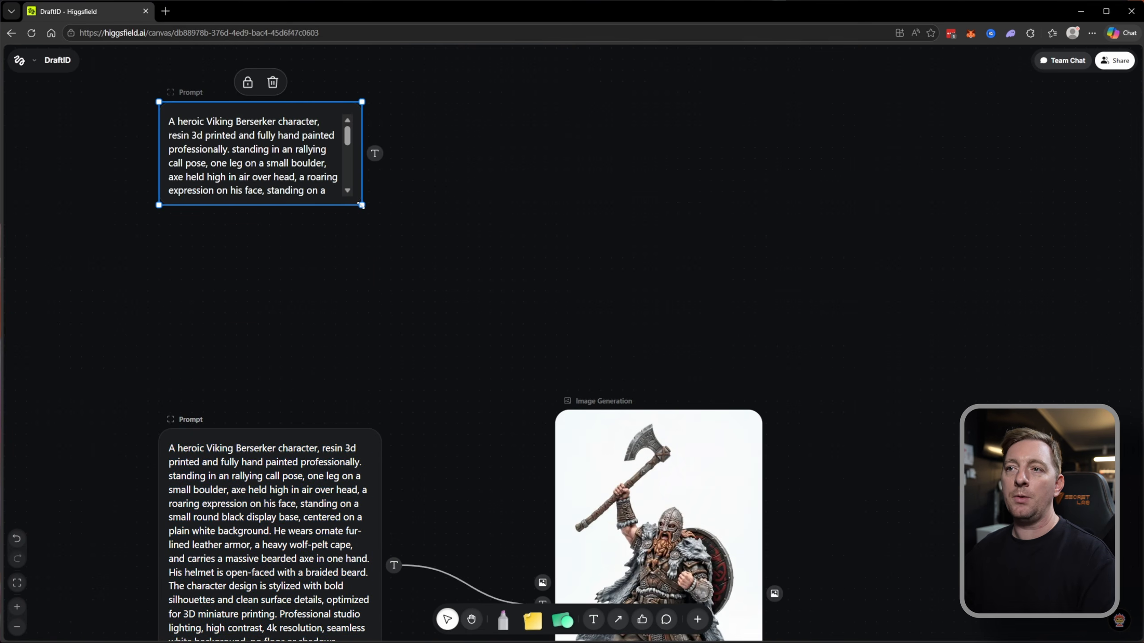
{"action": "left_click_drag", "start_coordinate": [361, 205], "coordinate": [384, 353]}
{"action": "left_click", "coordinate": [534, 265]}
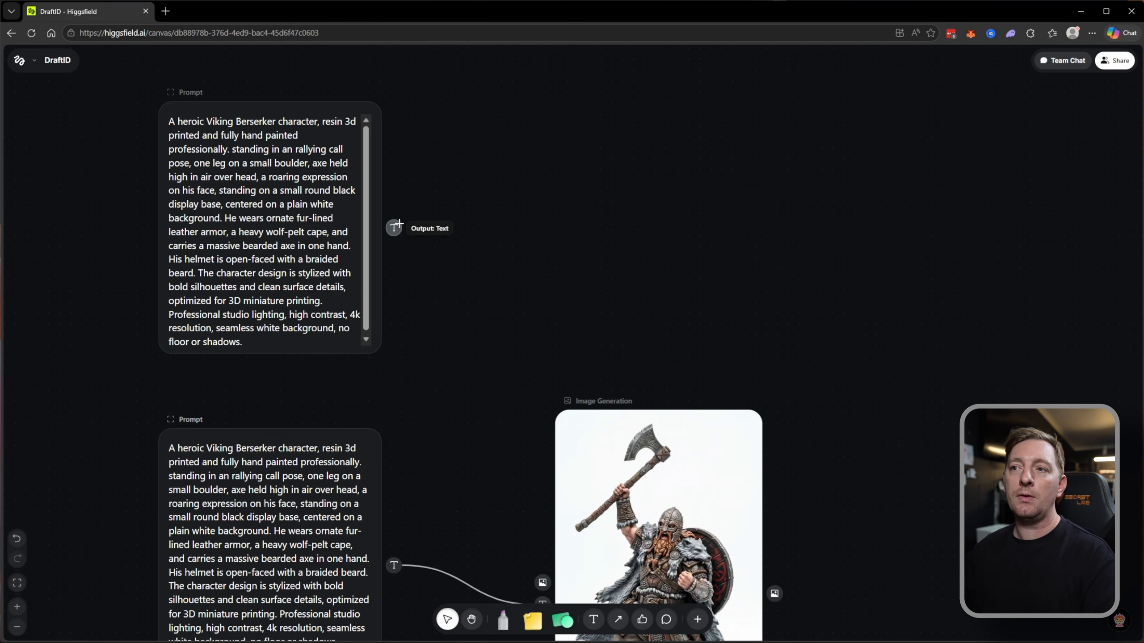
Add an Image Generation node fed by the copied Viking prompt's text output and place it beside the prompt.
{"action": "left_click", "coordinate": [394, 226]}
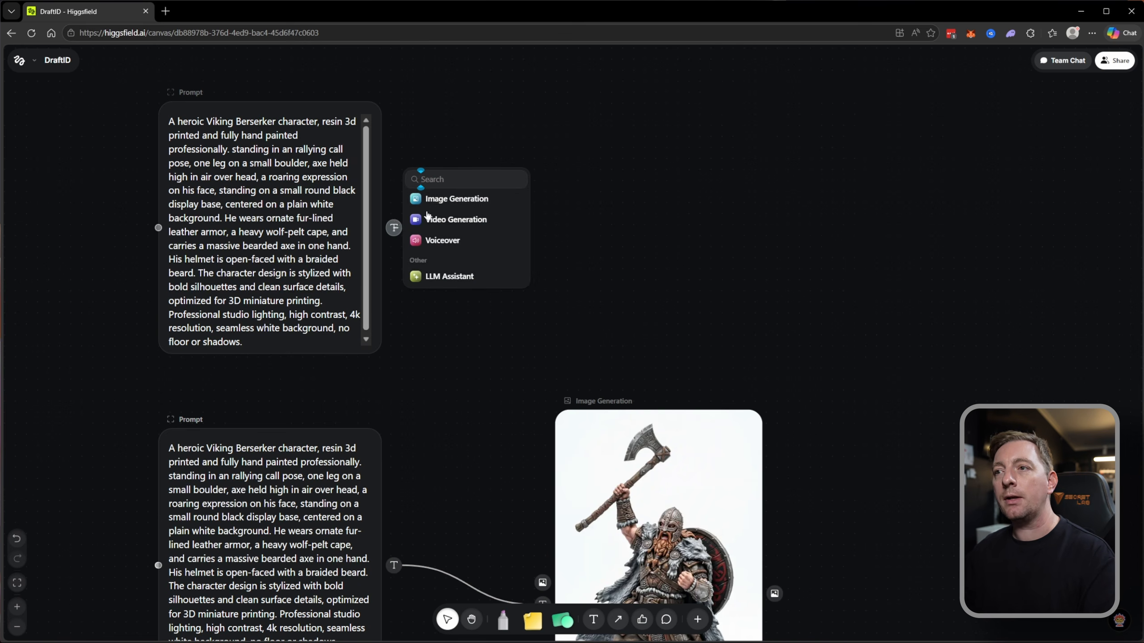
{"action": "left_click", "coordinate": [451, 202]}
{"action": "left_click_drag", "start_coordinate": [525, 175], "coordinate": [611, 198]}
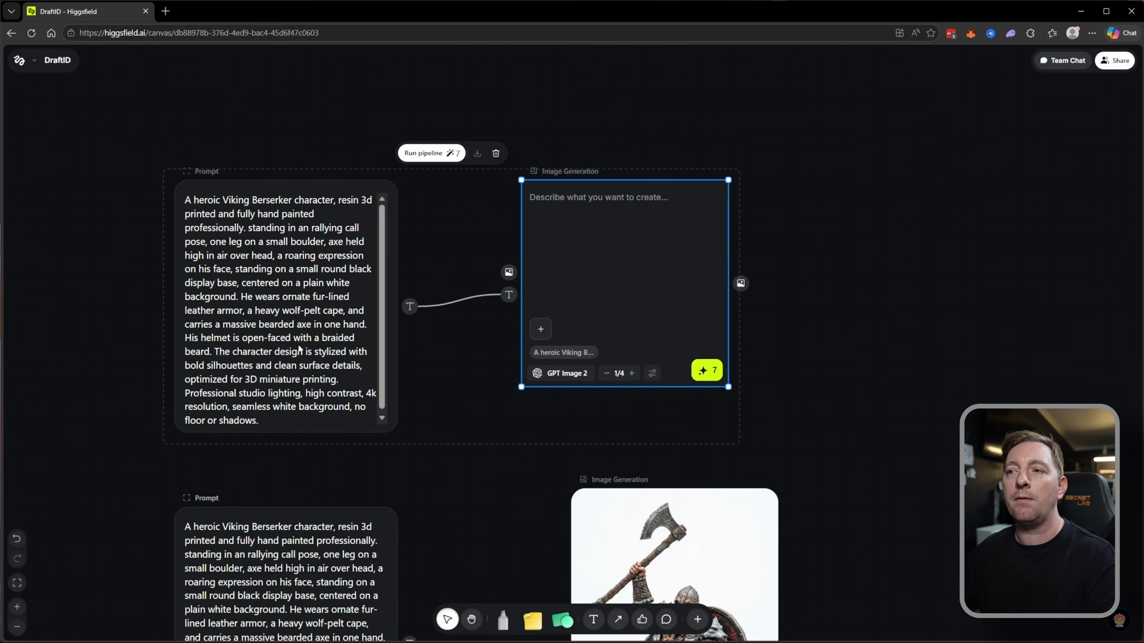
{"action": "left_click_drag", "start_coordinate": [765, 407], "coordinate": [811, 351]}
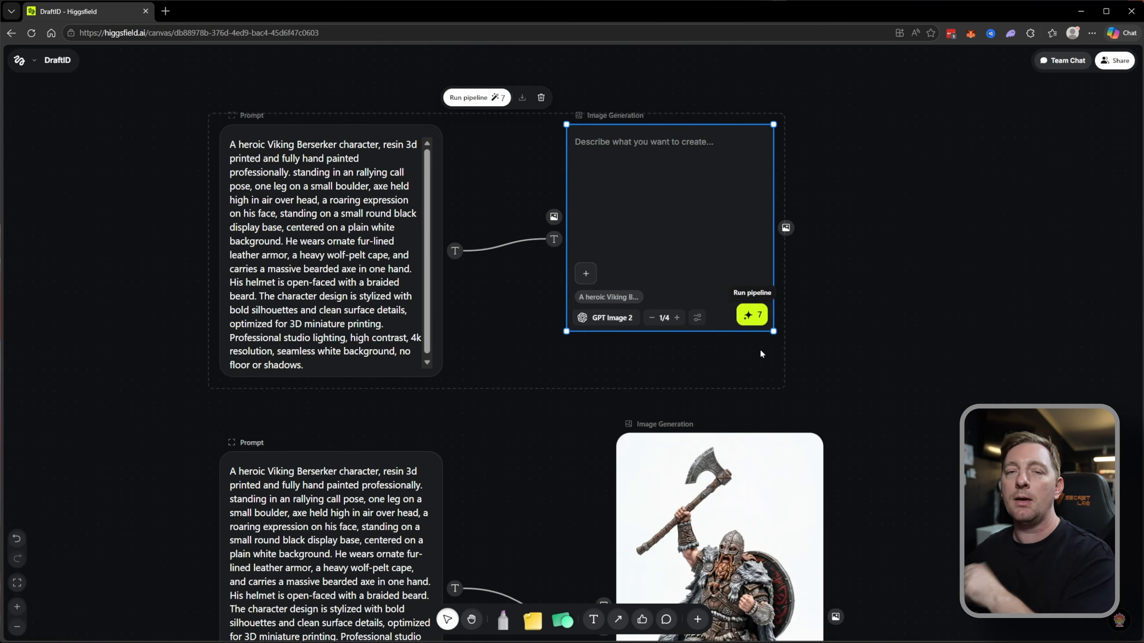
Connect Example 2's Viking prompt to its Image Generation node and review the character text alongside the node's own style prompt.
{"action": "scroll", "coordinate": [754, 245], "scroll_direction": "down", "scroll_amount": 6}
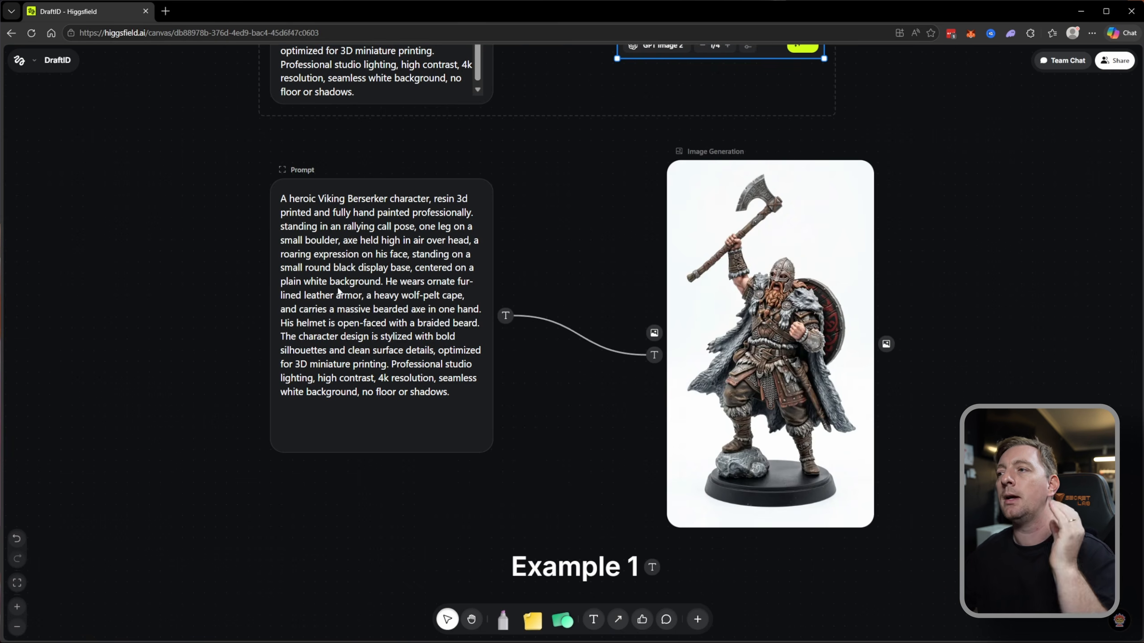
{"action": "mouse_move", "coordinate": [810, 327]}
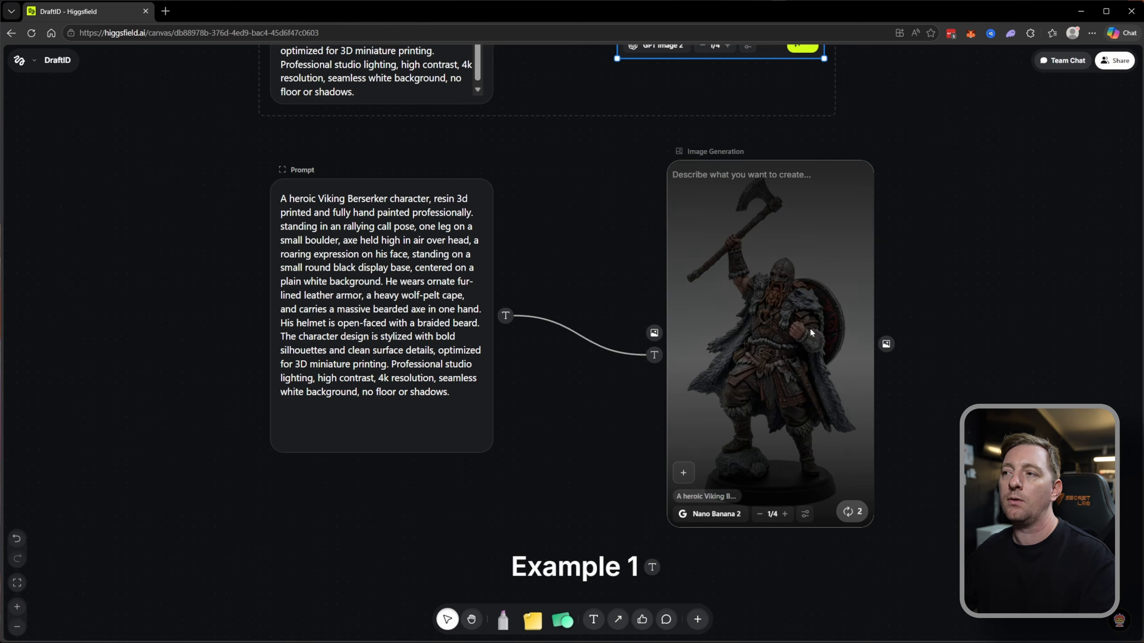
{"action": "scroll", "coordinate": [727, 109], "scroll_direction": "up", "scroll_amount": 2}
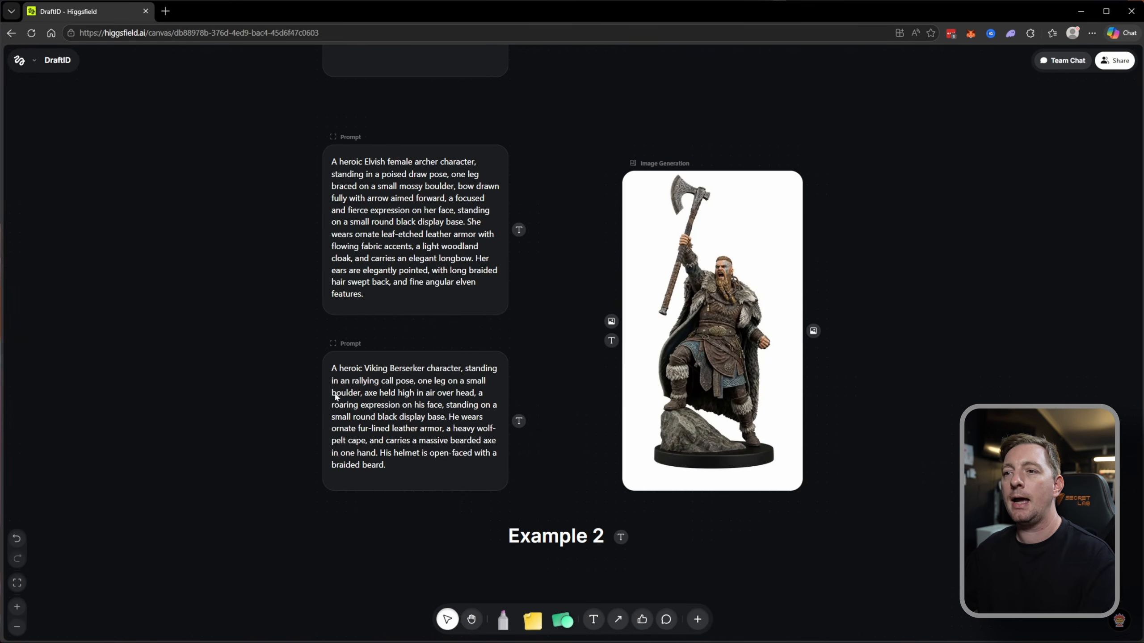
{"action": "left_click_drag", "start_coordinate": [519, 420], "coordinate": [611, 340]}
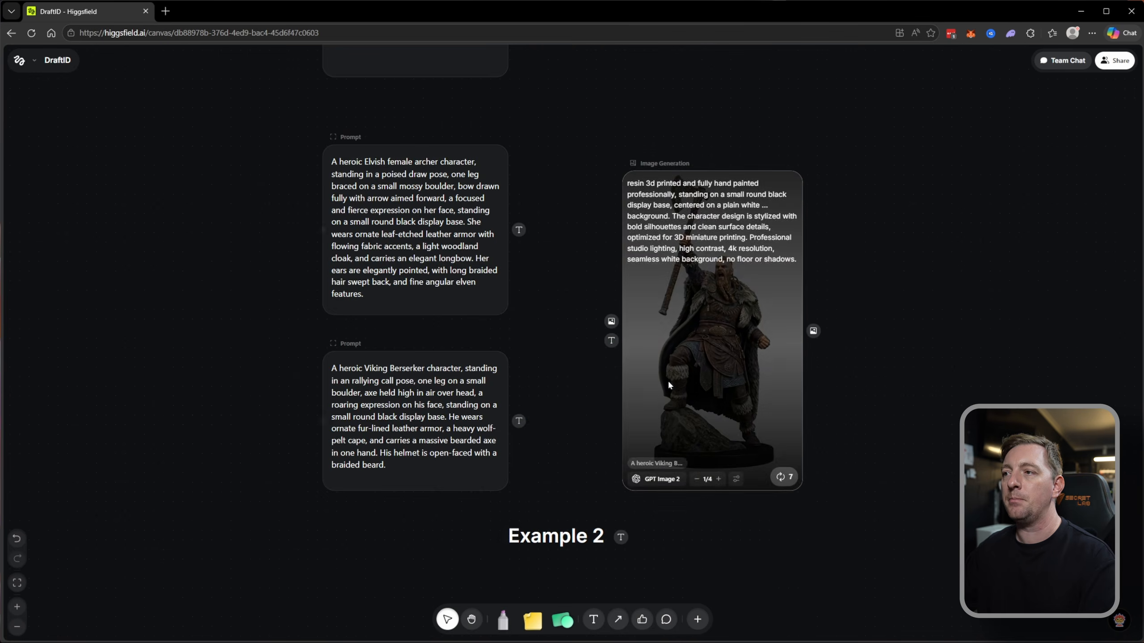
{"action": "left_click", "coordinate": [747, 345]}
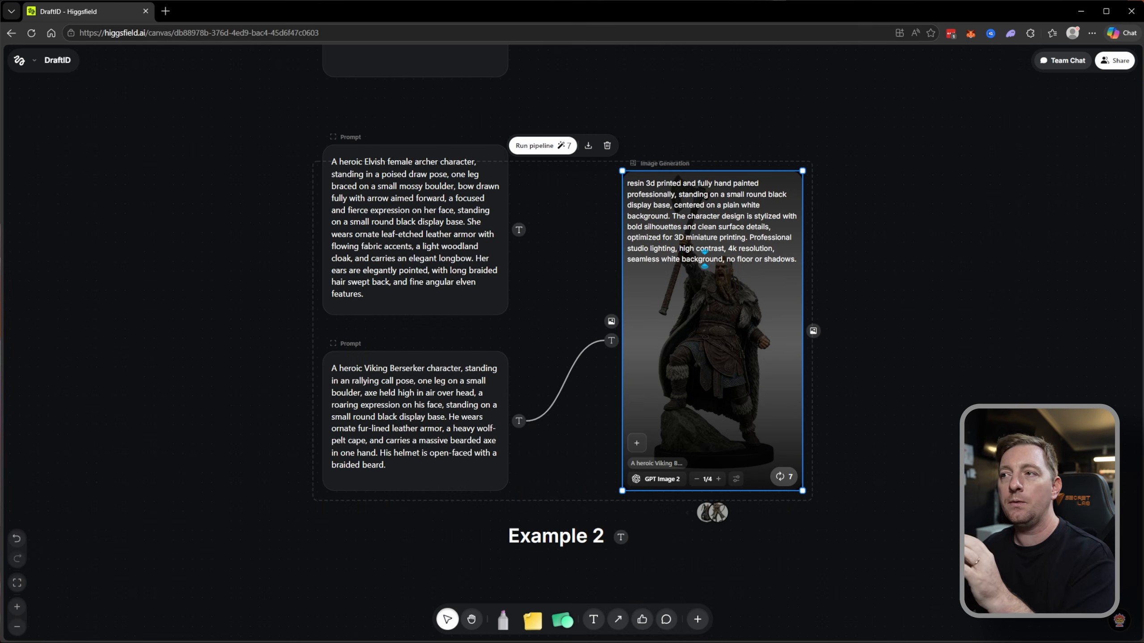
{"action": "left_click", "coordinate": [429, 411]}
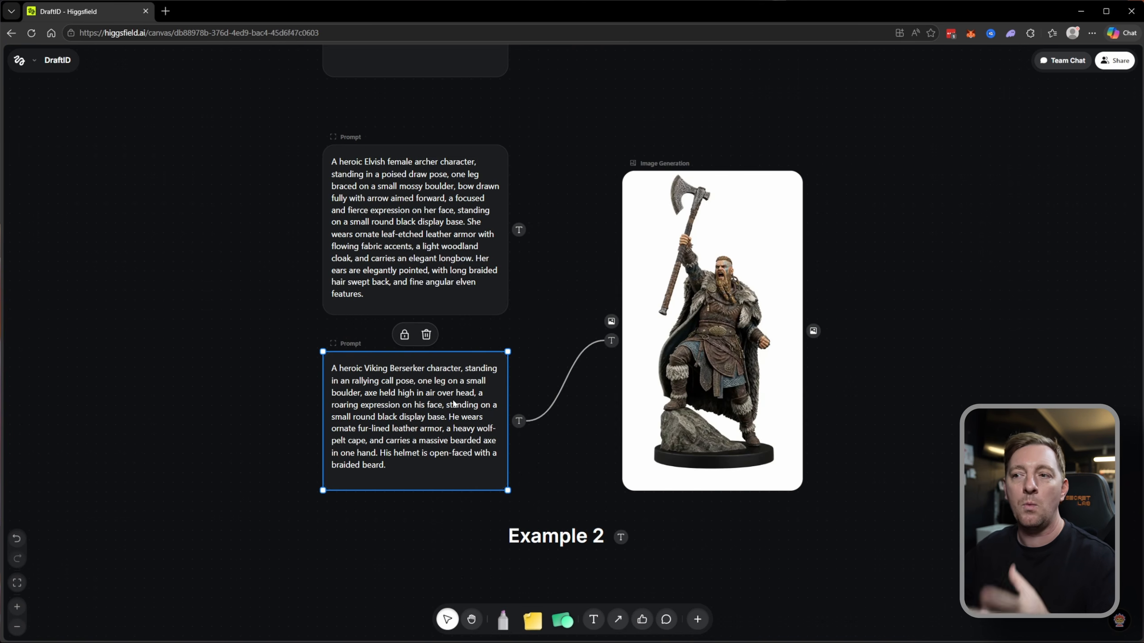
{"action": "left_click", "coordinate": [671, 259]}
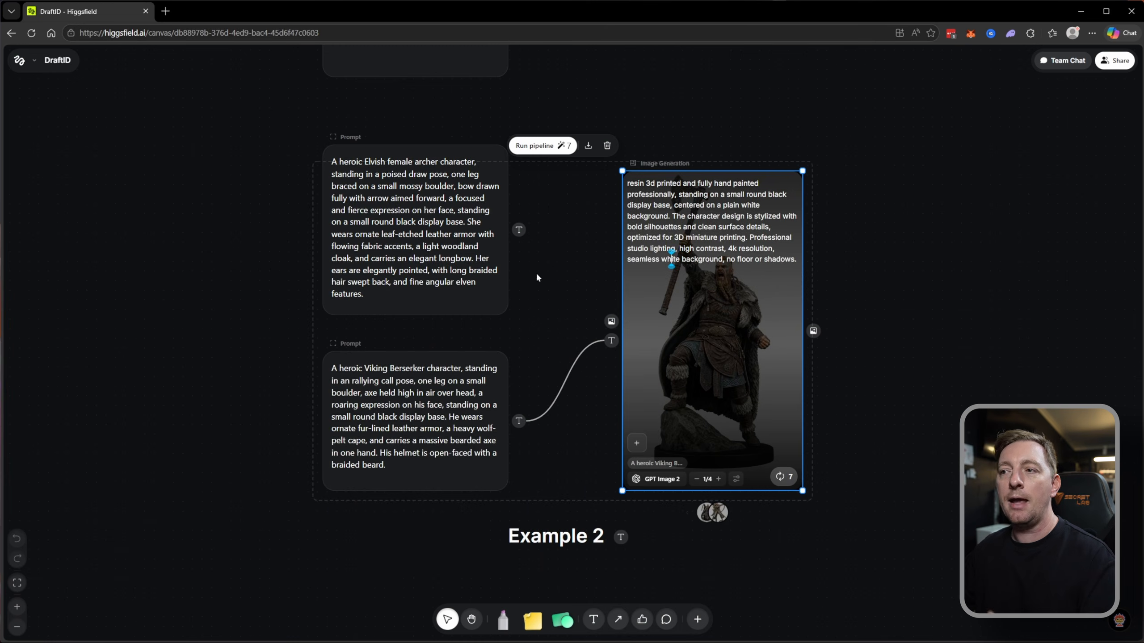
Replace the Viking prompt connection with the Elvish archer prompt on Example 2's image node and generate the image.
{"action": "left_click", "coordinate": [566, 379]}
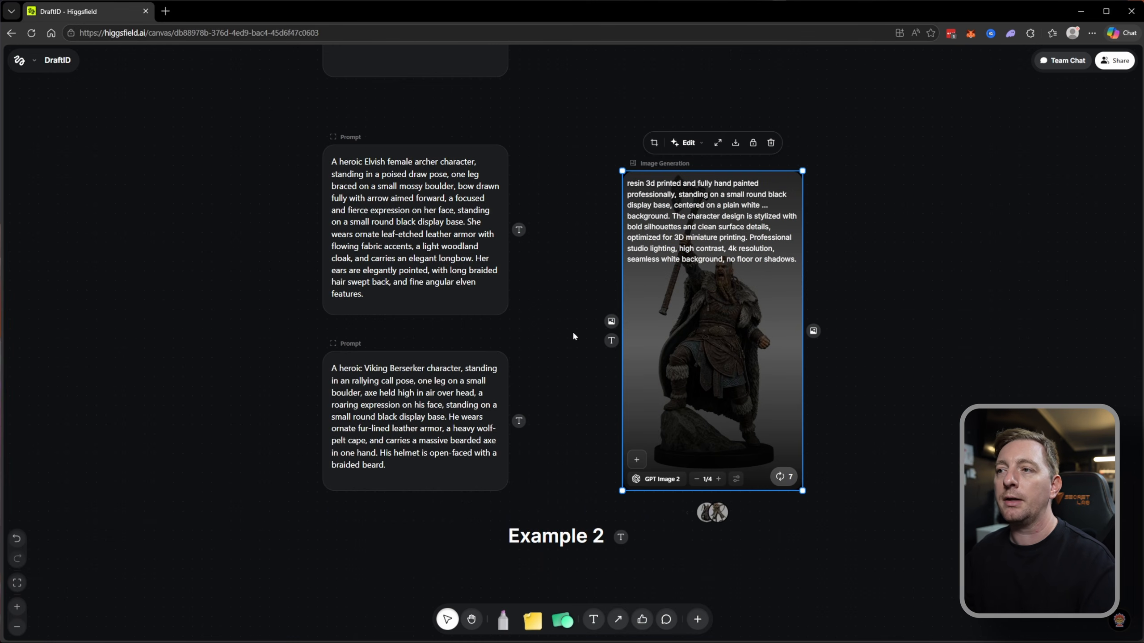
{"action": "left_click", "coordinate": [559, 293]}
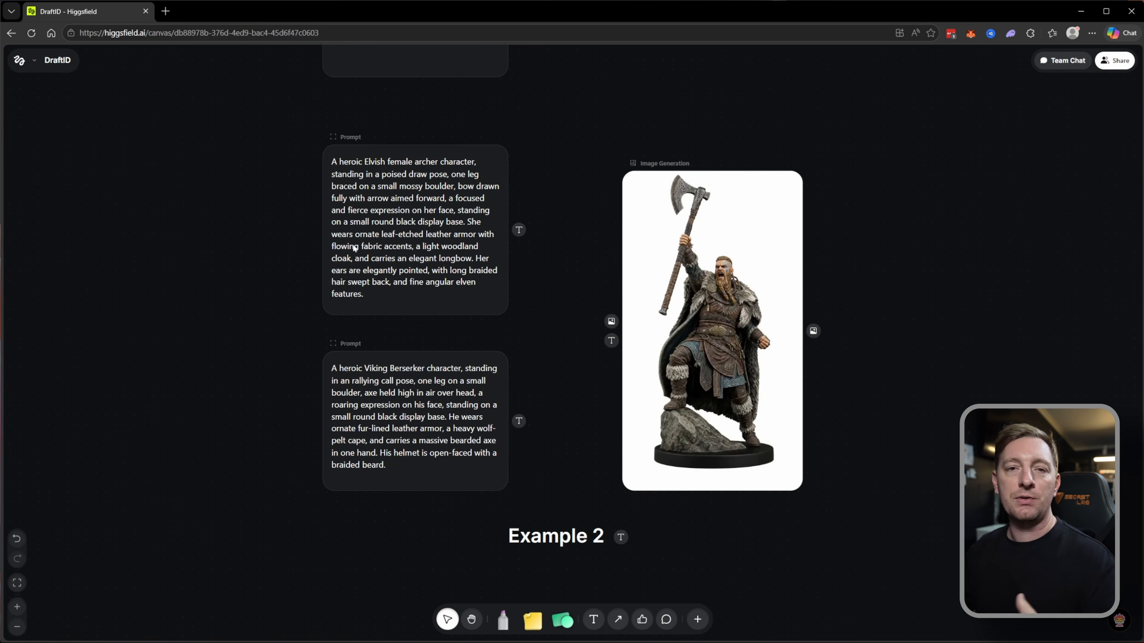
{"action": "left_click_drag", "start_coordinate": [511, 231], "coordinate": [611, 340]}
{"action": "left_click", "coordinate": [702, 259]}
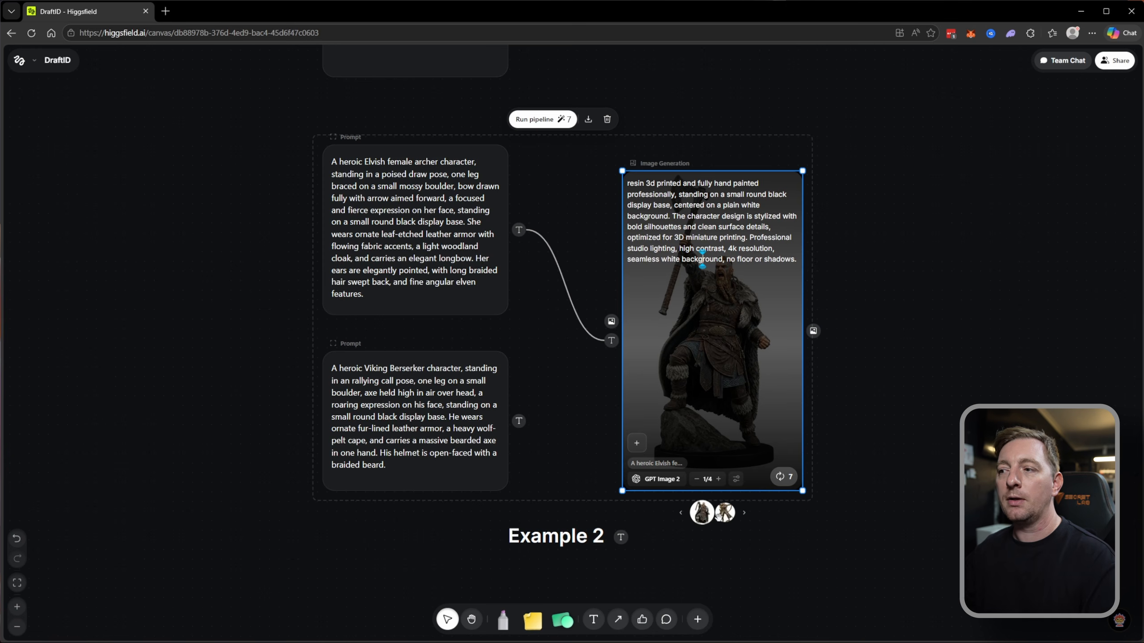
{"action": "left_click", "coordinate": [896, 372]}
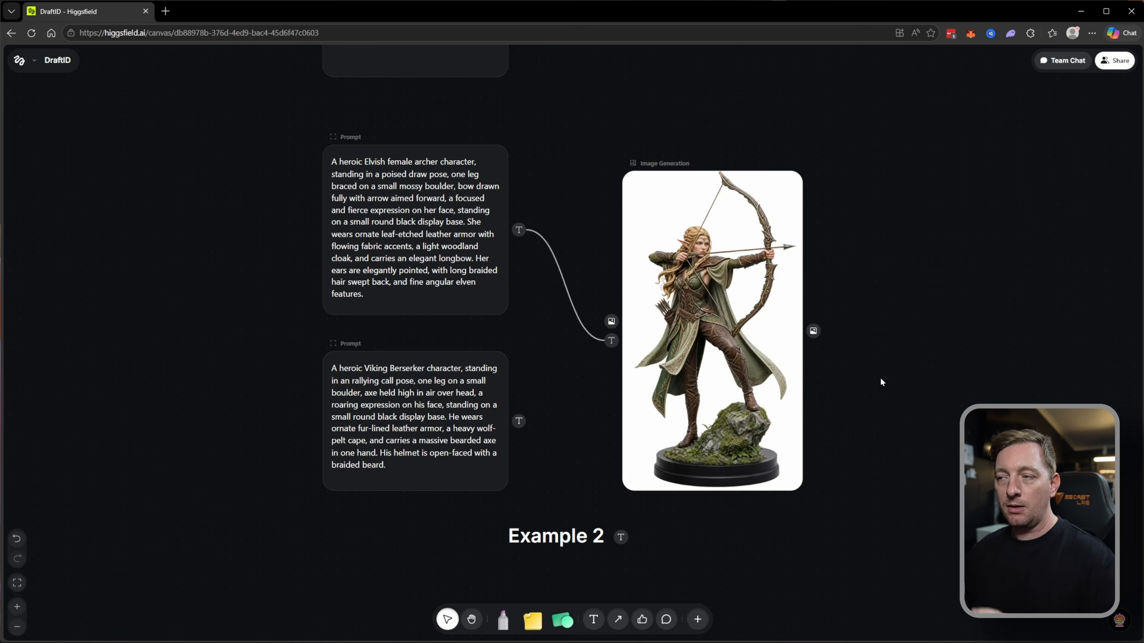
Disconnect the Elvish archer prompt and paste the Mech warrior description into the empty Prompt node above it.
{"action": "scroll", "coordinate": [847, 378], "scroll_direction": "up", "scroll_amount": 2}
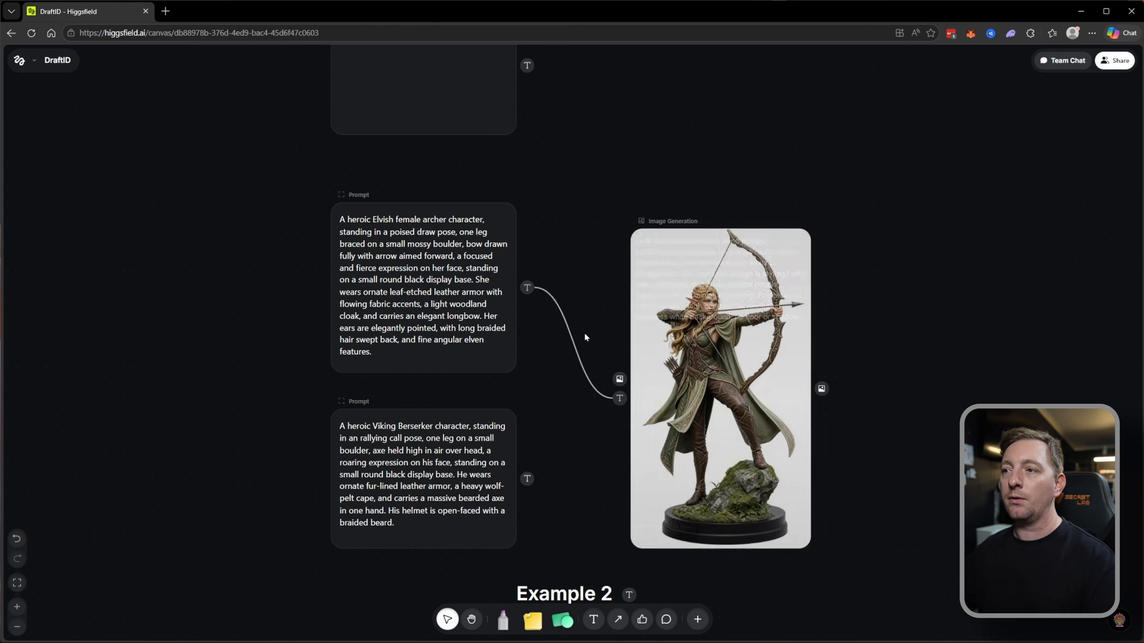
{"action": "left_click", "coordinate": [574, 338]}
{"action": "scroll", "coordinate": [579, 311], "scroll_direction": "up", "scroll_amount": 3}
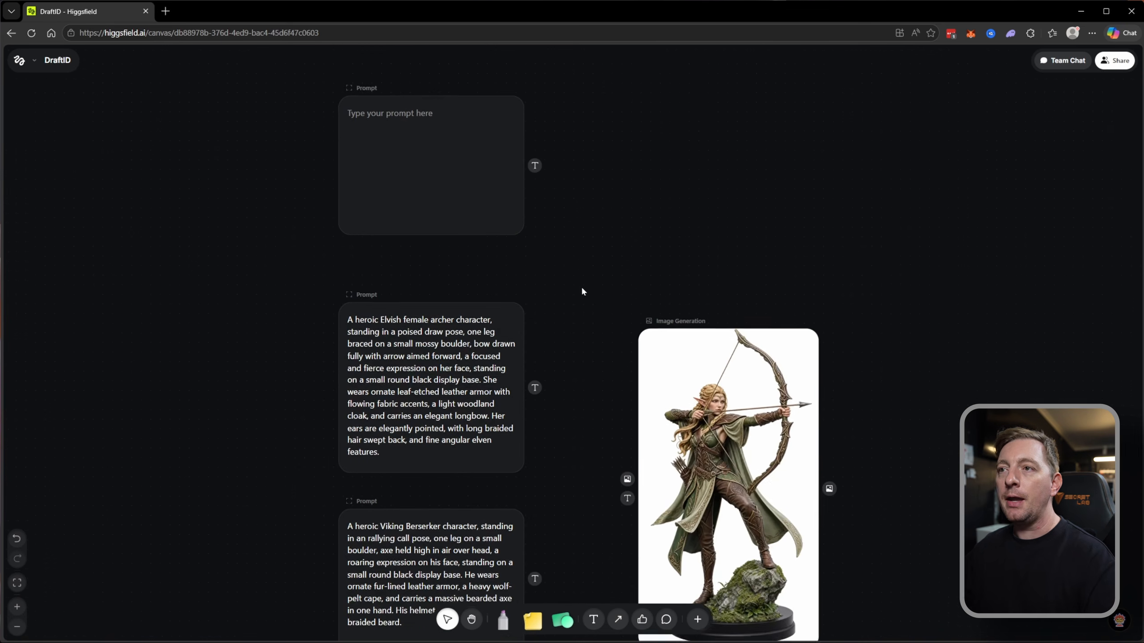
{"action": "left_click", "coordinate": [440, 170]}
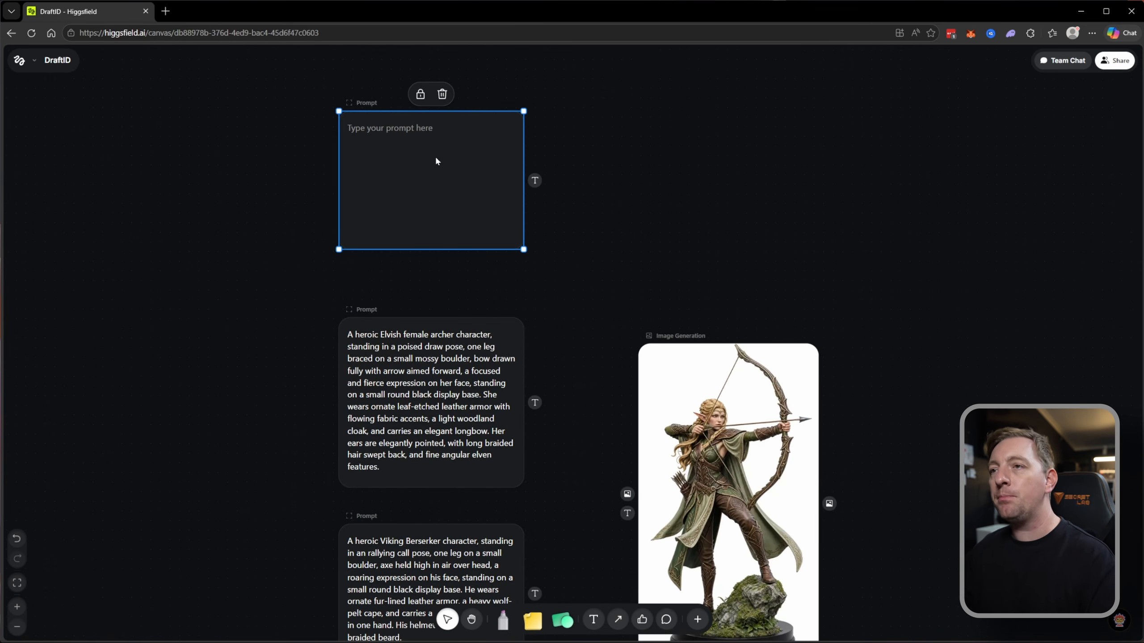
{"action": "left_click", "coordinate": [395, 169]}
{"action": "key", "text": "ctrl+v"}
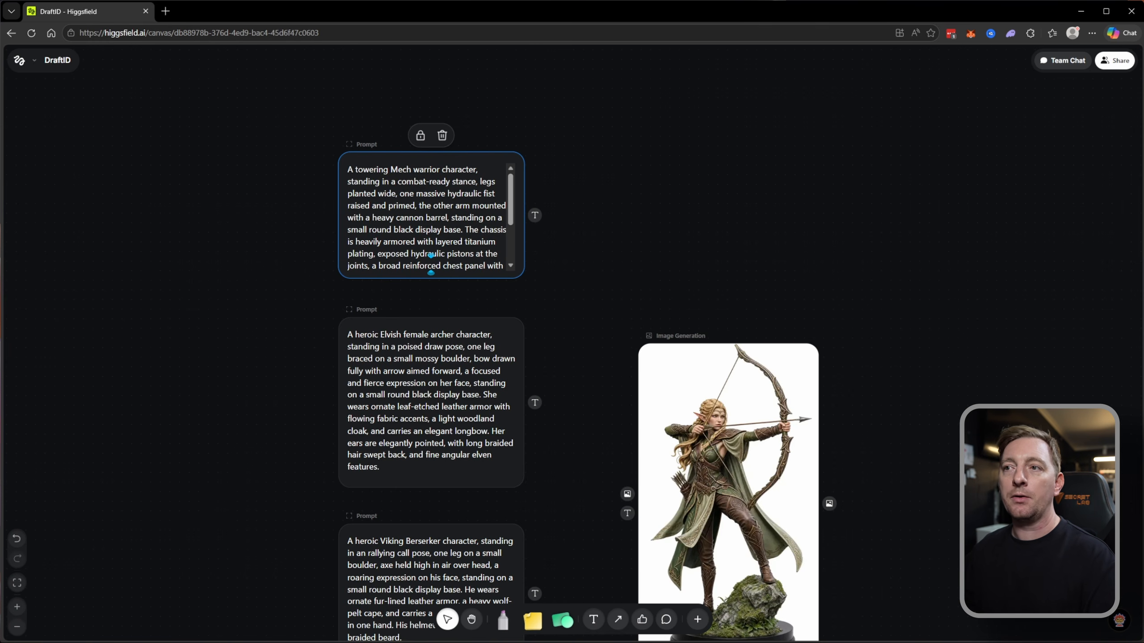
Connect the Mech warrior prompt to Example 2's image node and generate the image.
{"action": "left_click_drag", "start_coordinate": [676, 279], "coordinate": [558, 200]}
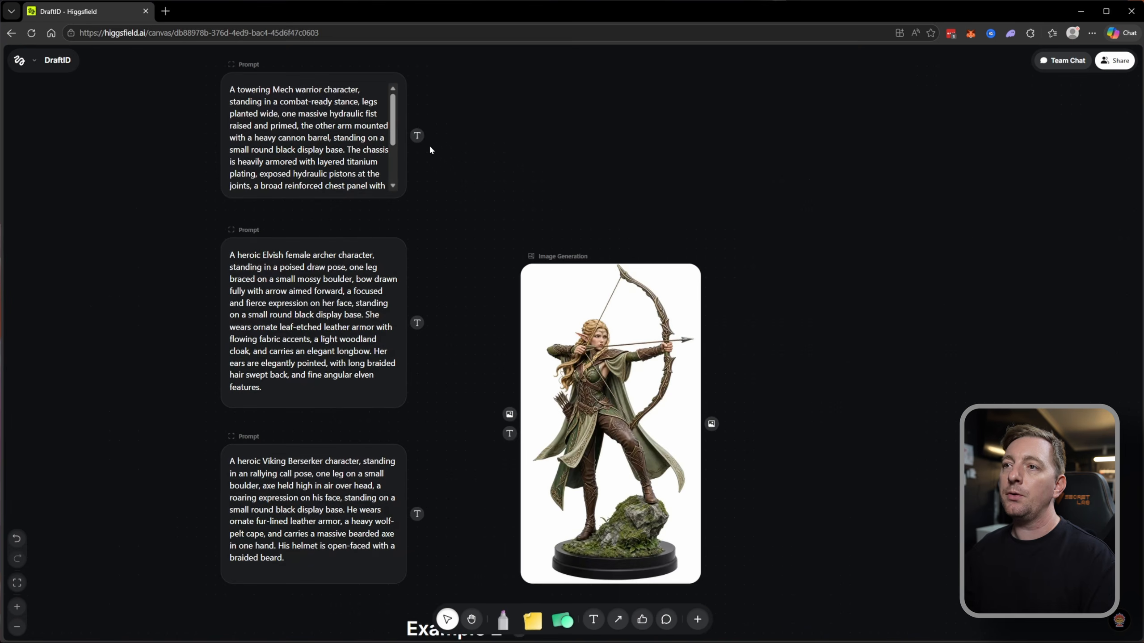
{"action": "left_click_drag", "start_coordinate": [417, 136], "coordinate": [505, 427]}
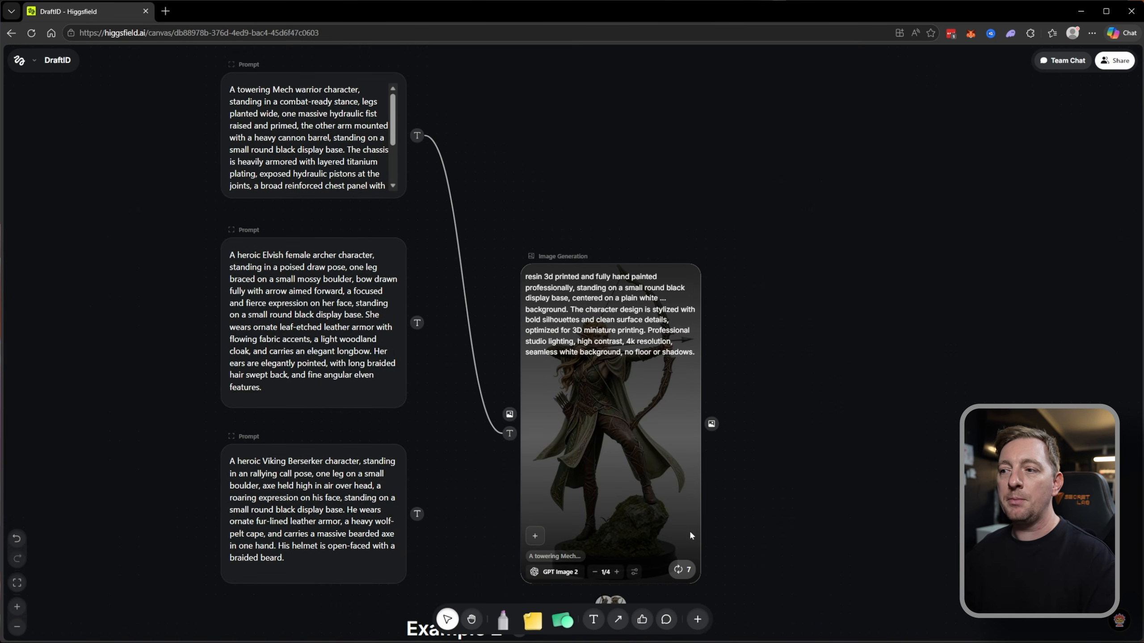
{"action": "left_click_drag", "start_coordinate": [778, 533], "coordinate": [749, 435]}
{"action": "left_click", "coordinate": [574, 253]}
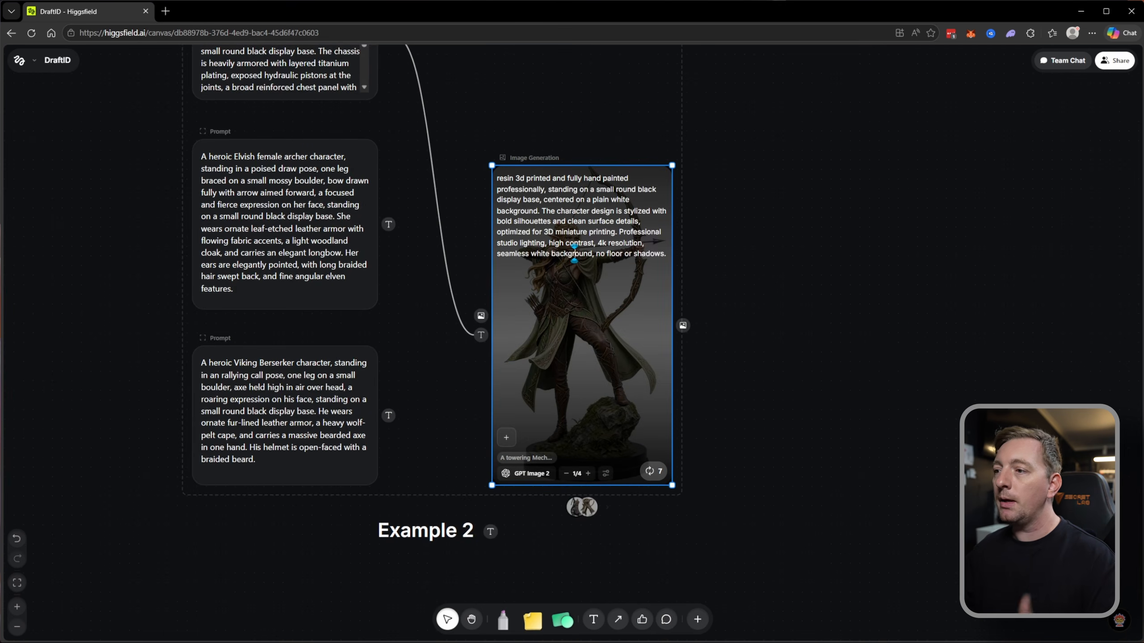
{"action": "left_click", "coordinate": [653, 470]}
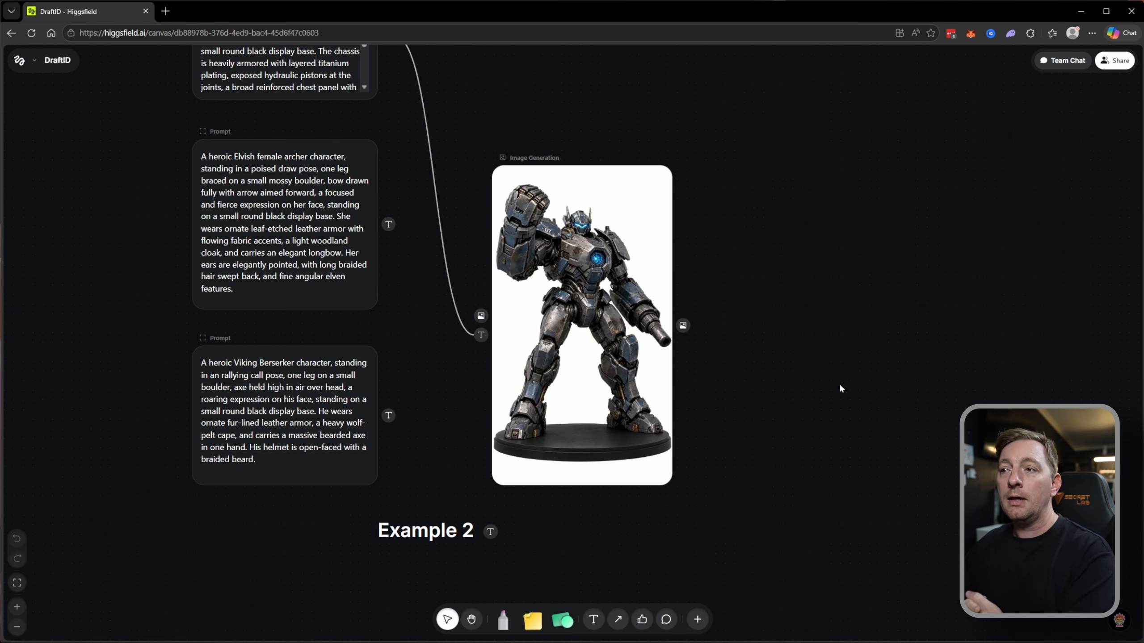
Add the generated Mech warrior image from the image generation assets to the canvas, above the workbench scene image.
{"action": "scroll", "coordinate": [750, 364], "scroll_direction": "up", "scroll_amount": 1}
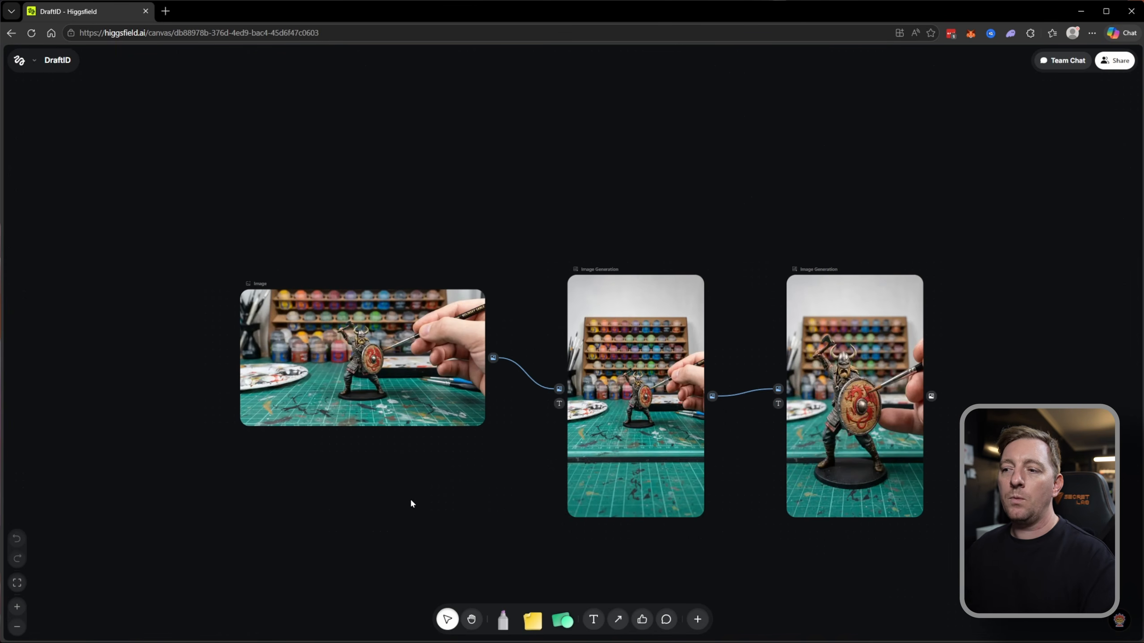
{"action": "left_click_drag", "start_coordinate": [411, 501], "coordinate": [453, 493]}
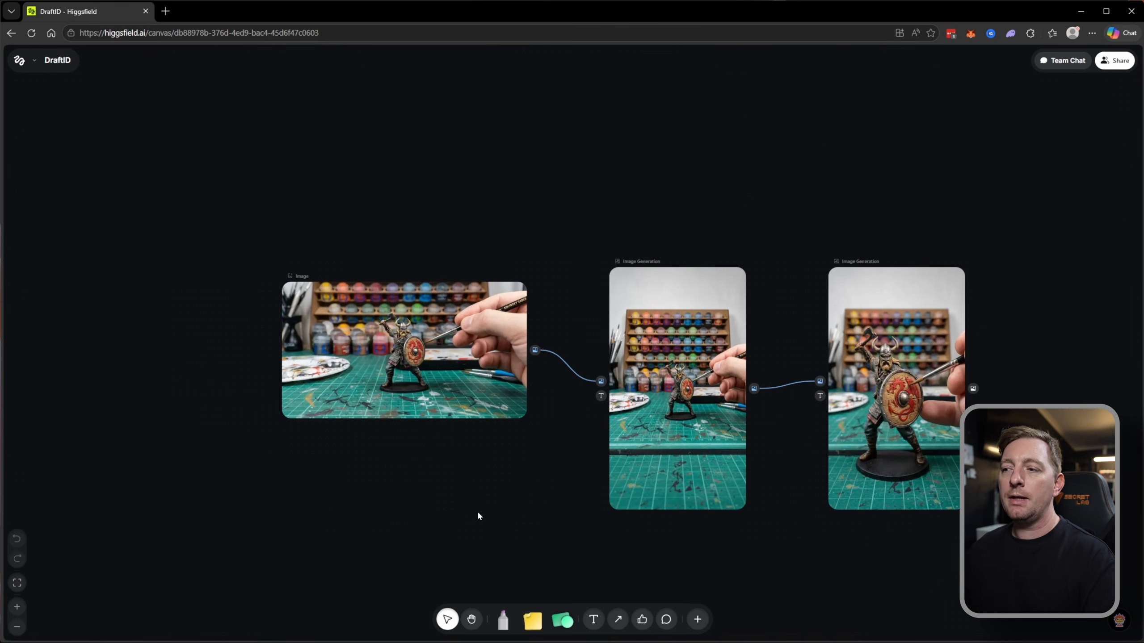
{"action": "left_click", "coordinate": [697, 621]}
{"action": "scroll", "coordinate": [651, 426], "scroll_direction": "down", "scroll_amount": 1}
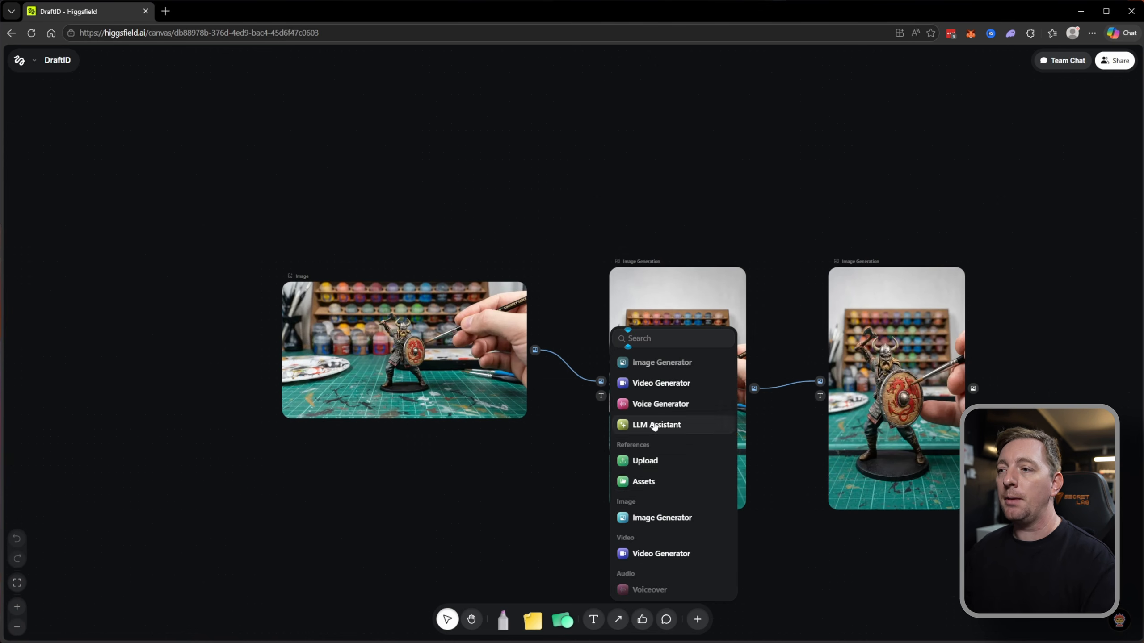
{"action": "left_click", "coordinate": [648, 483]}
{"action": "left_click", "coordinate": [518, 348]}
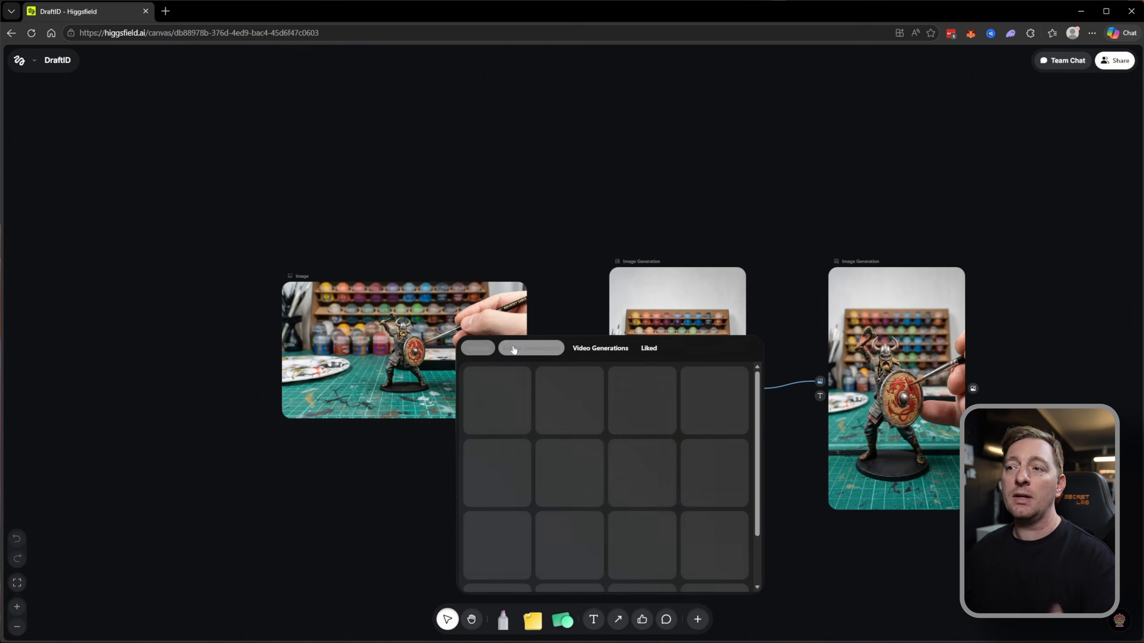
{"action": "left_click", "coordinate": [527, 419]}
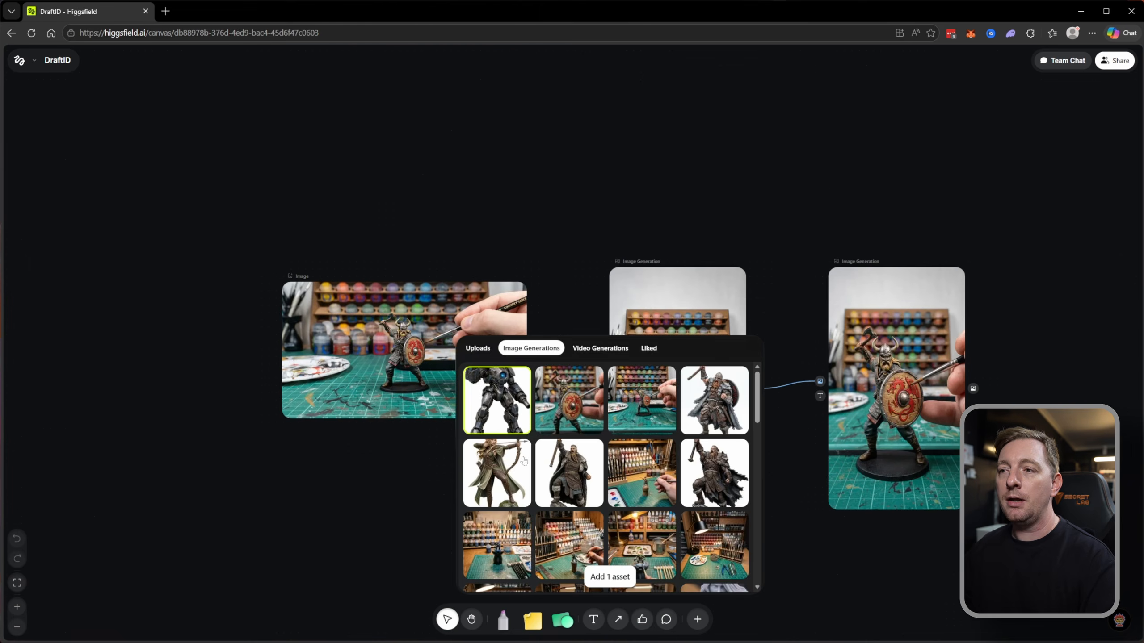
{"action": "left_click", "coordinate": [611, 578]}
{"action": "left_click_drag", "start_coordinate": [506, 344], "coordinate": [279, 60]}
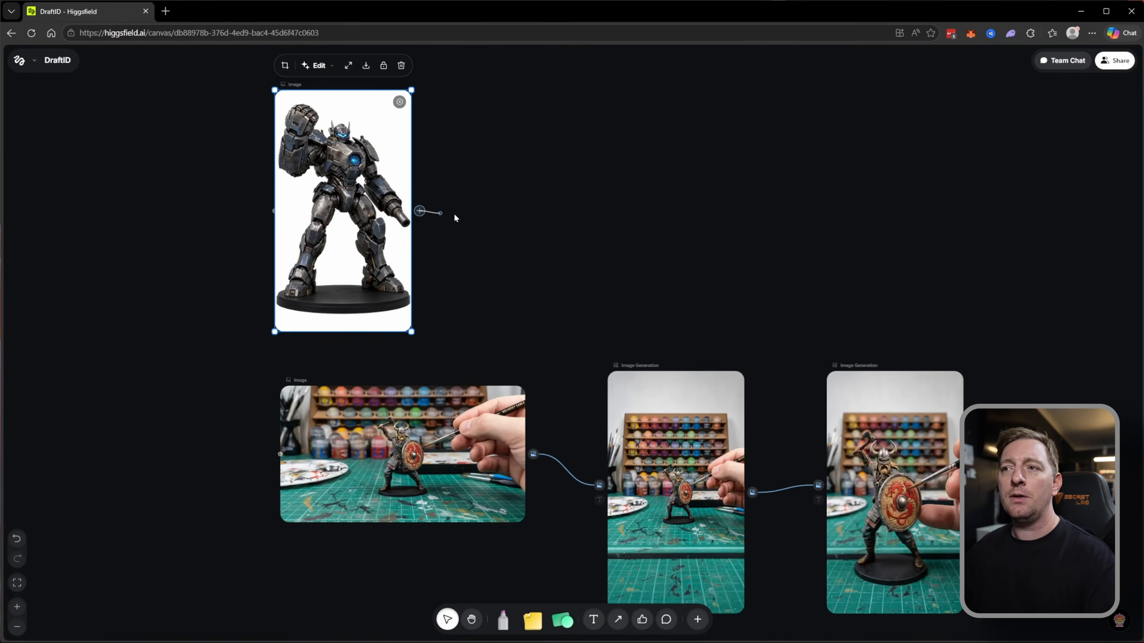
Create an Image Generation node connected to the Mech warrior image's output.
{"action": "left_click_drag", "start_coordinate": [454, 218], "coordinate": [459, 217]}
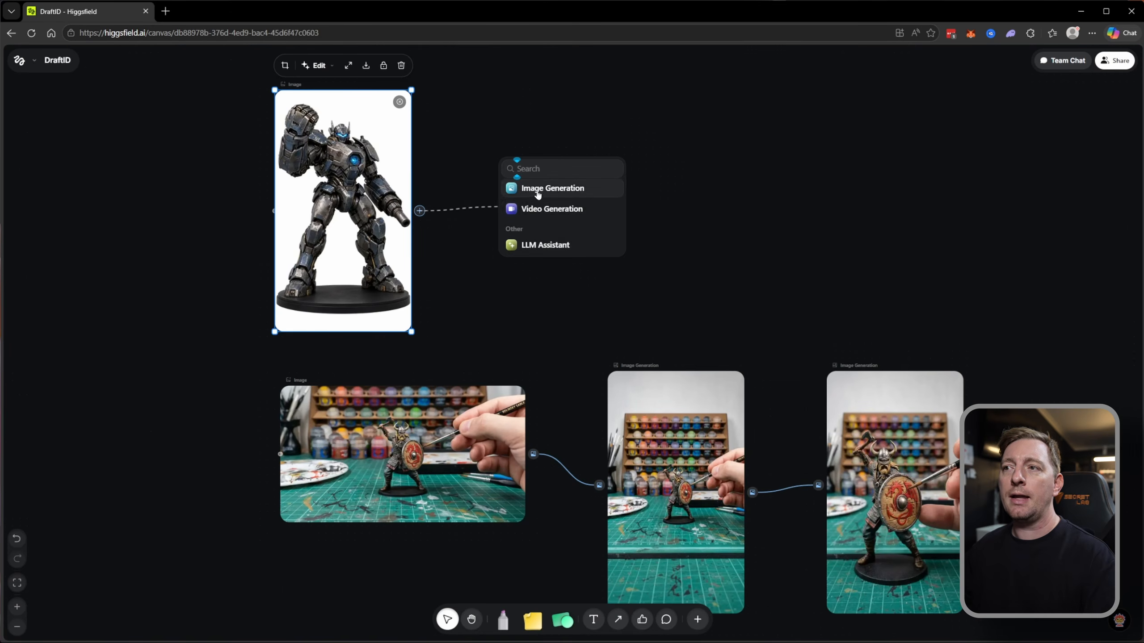
{"action": "left_click", "coordinate": [552, 187]}
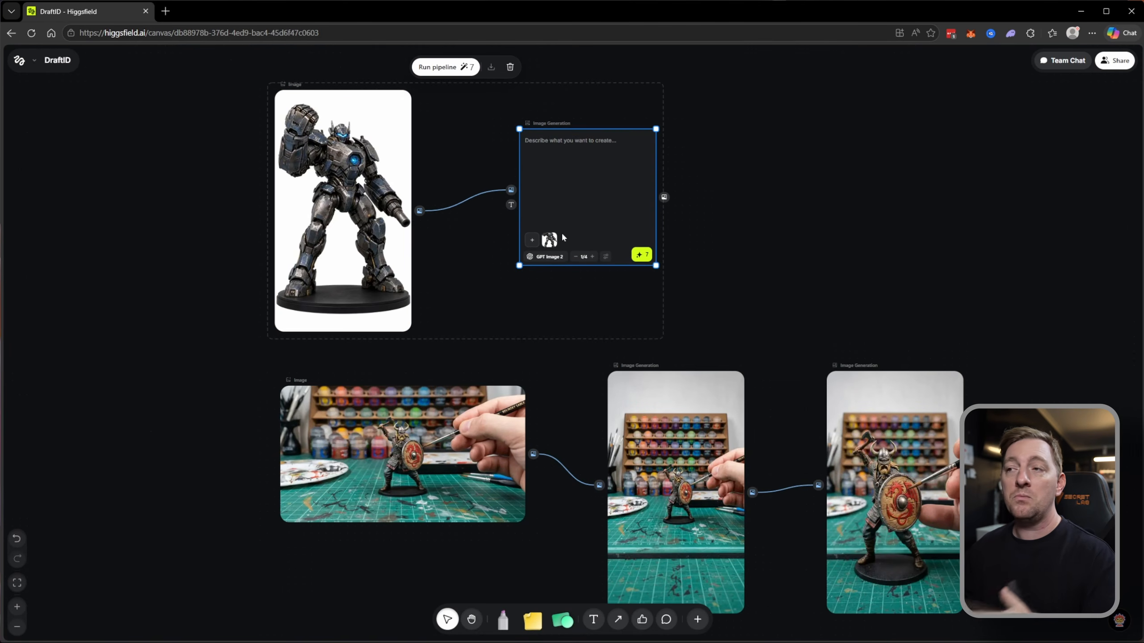
{"action": "left_click", "coordinate": [780, 247]}
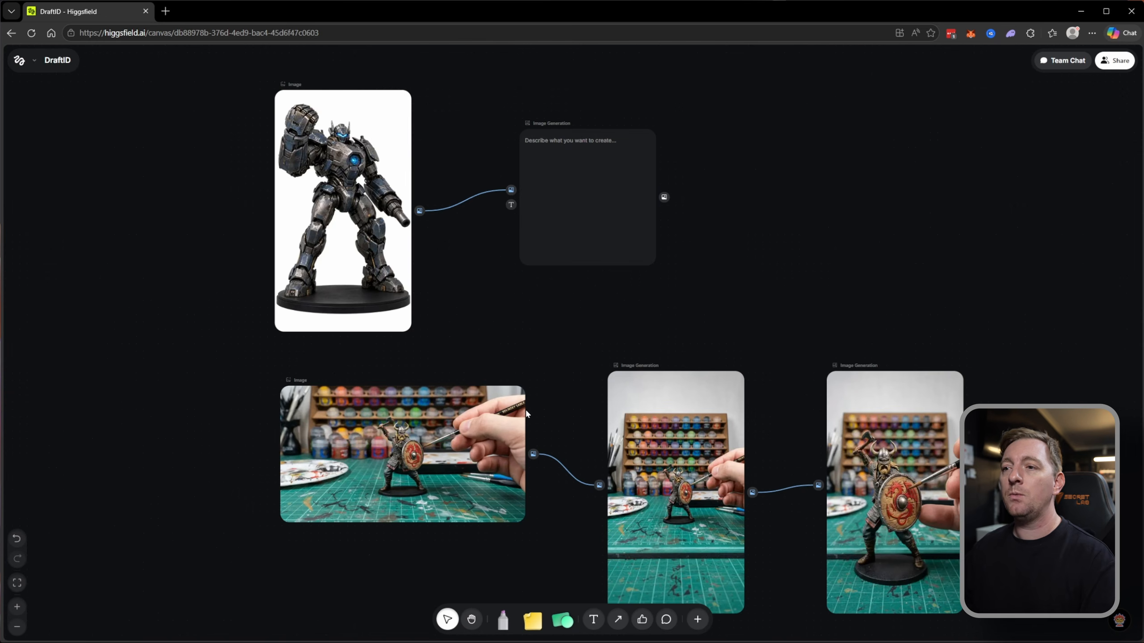
Review the prompt and generation settings of the aspect-ratio image node fed by the workbench scene.
{"action": "left_click", "coordinate": [441, 457]}
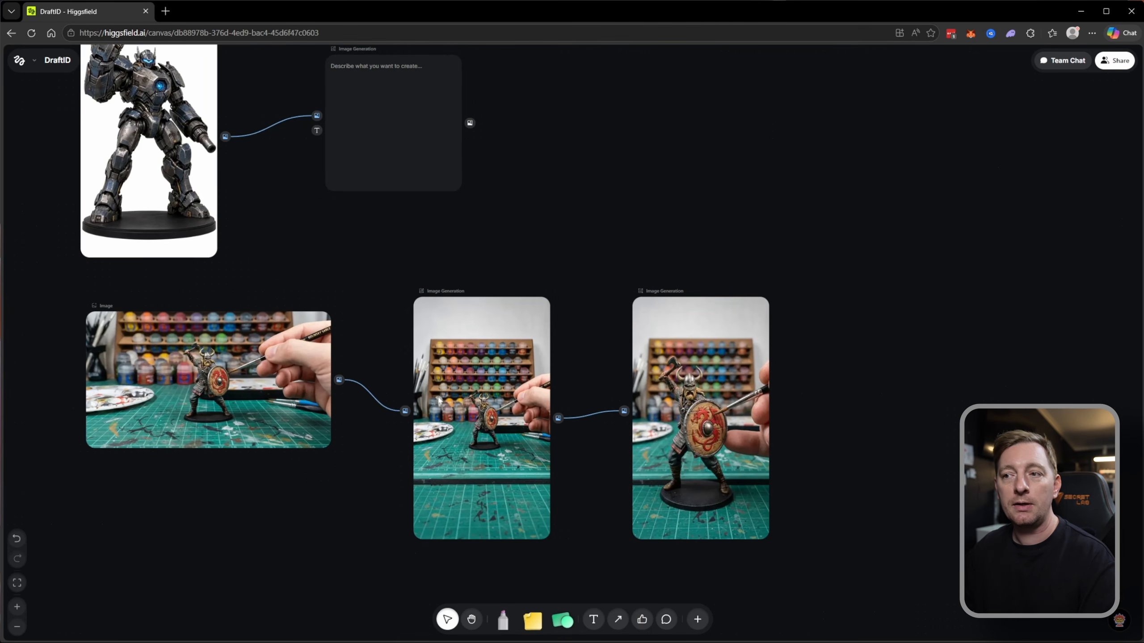
{"action": "left_click", "coordinate": [451, 393]}
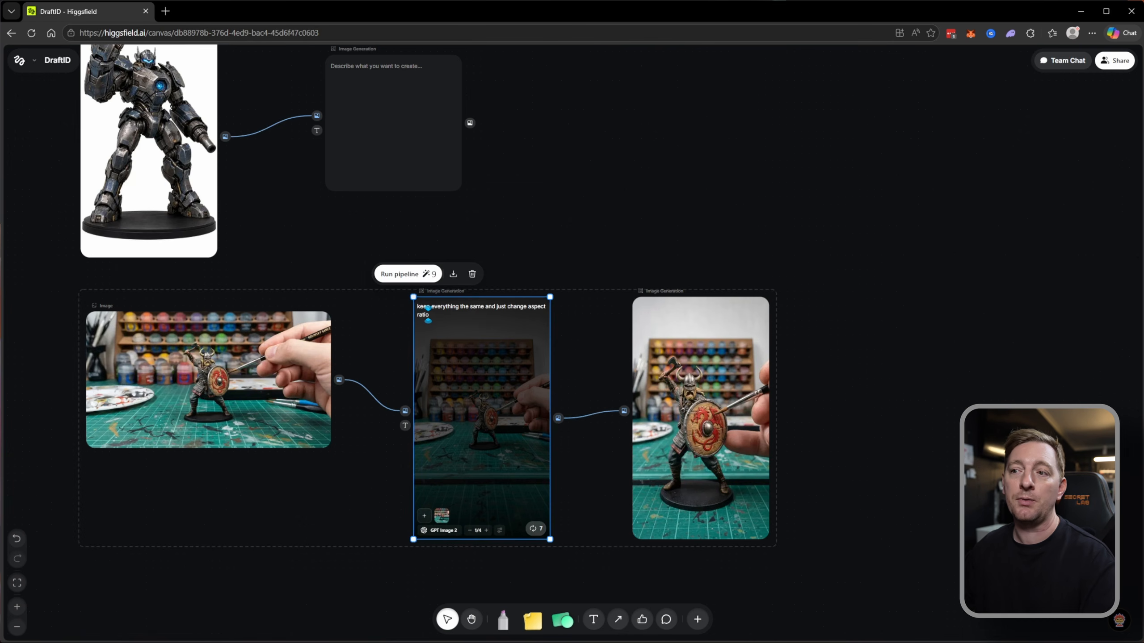
{"action": "left_click", "coordinate": [500, 531]}
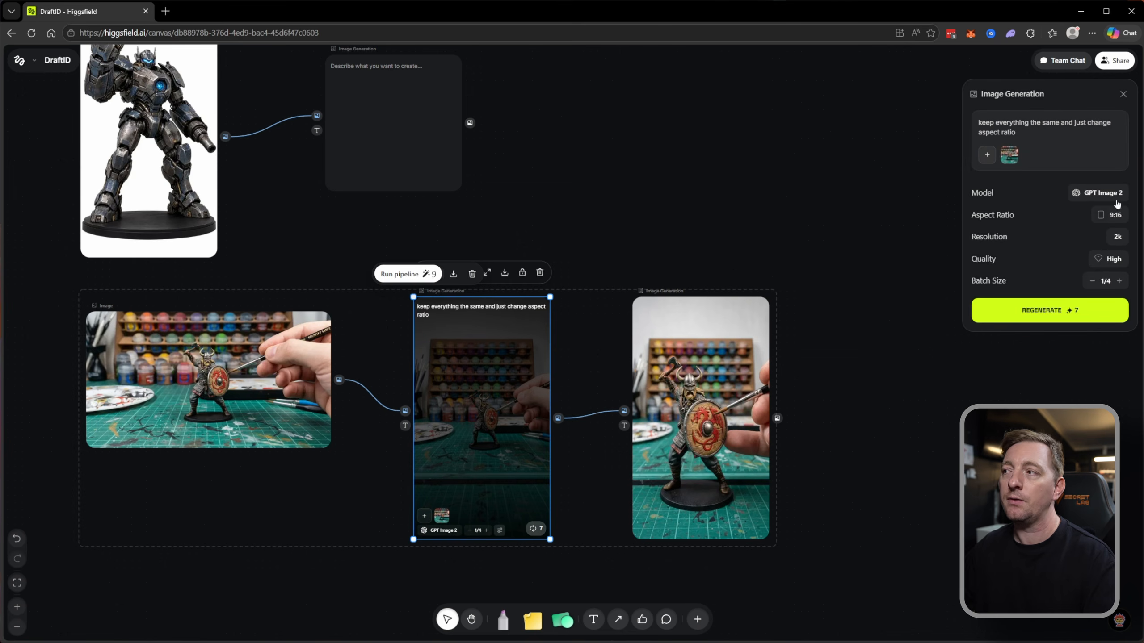
{"action": "left_click", "coordinate": [890, 329]}
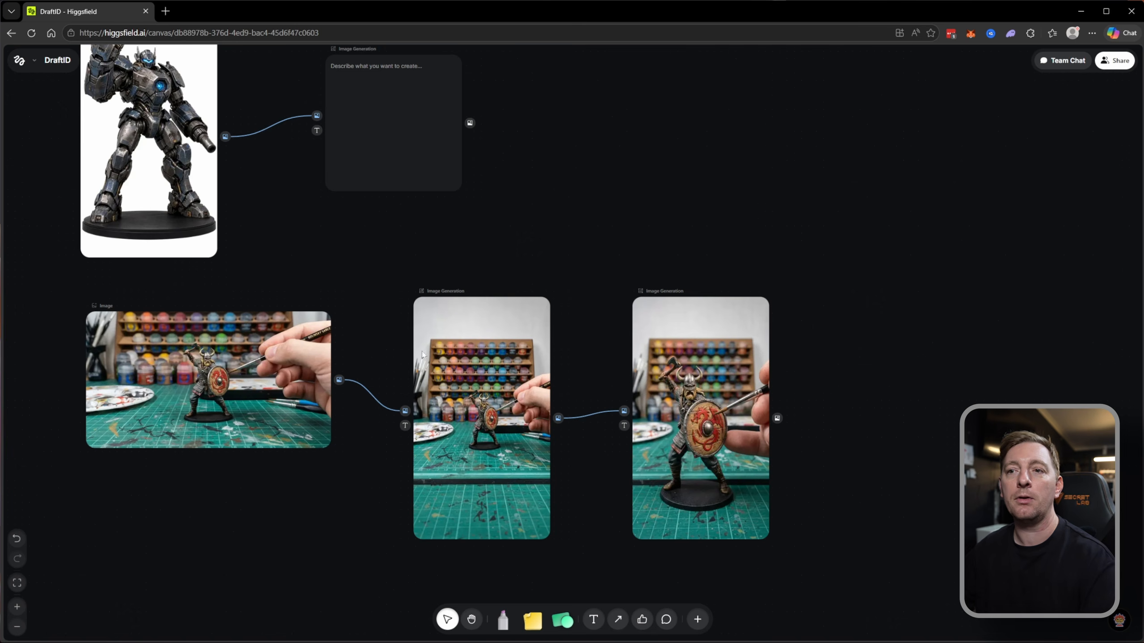
{"action": "mouse_move", "coordinate": [532, 428]}
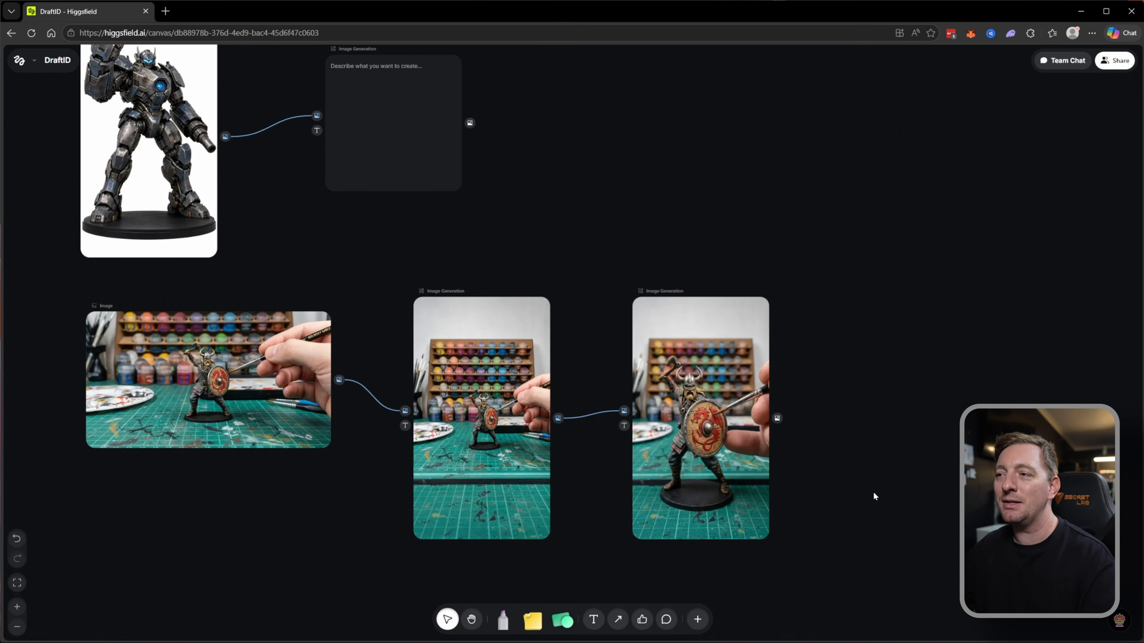
Examine the elven archer video example's character image, scene image, replacement prompt and resulting video node.
{"action": "scroll", "coordinate": [856, 465], "scroll_direction": "right", "scroll_amount": 3}
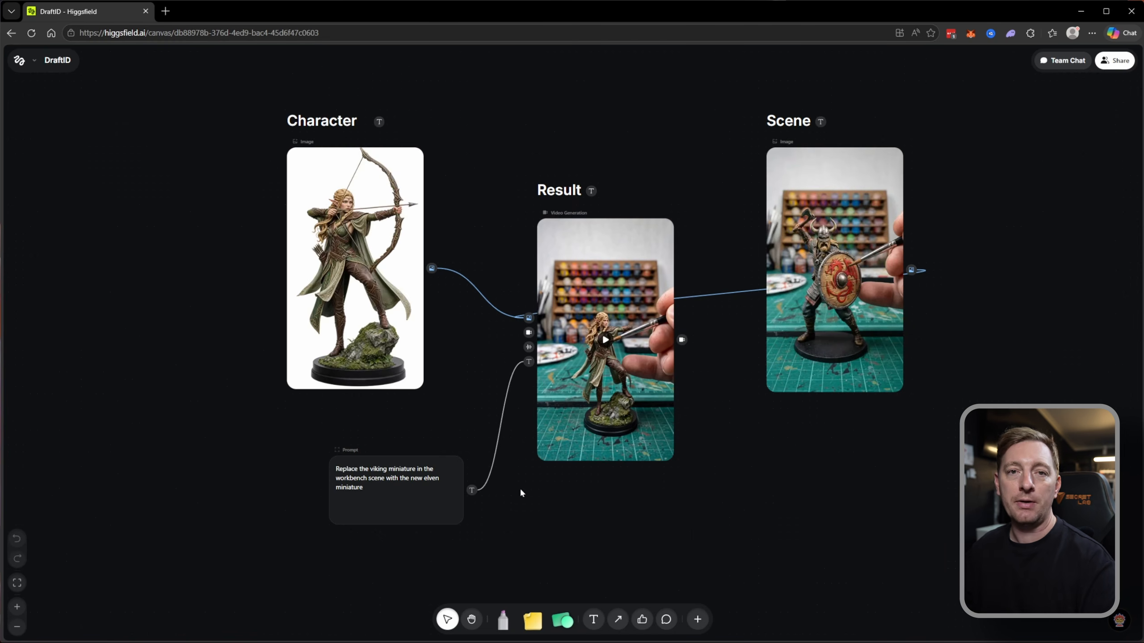
{"action": "left_click", "coordinate": [355, 307]}
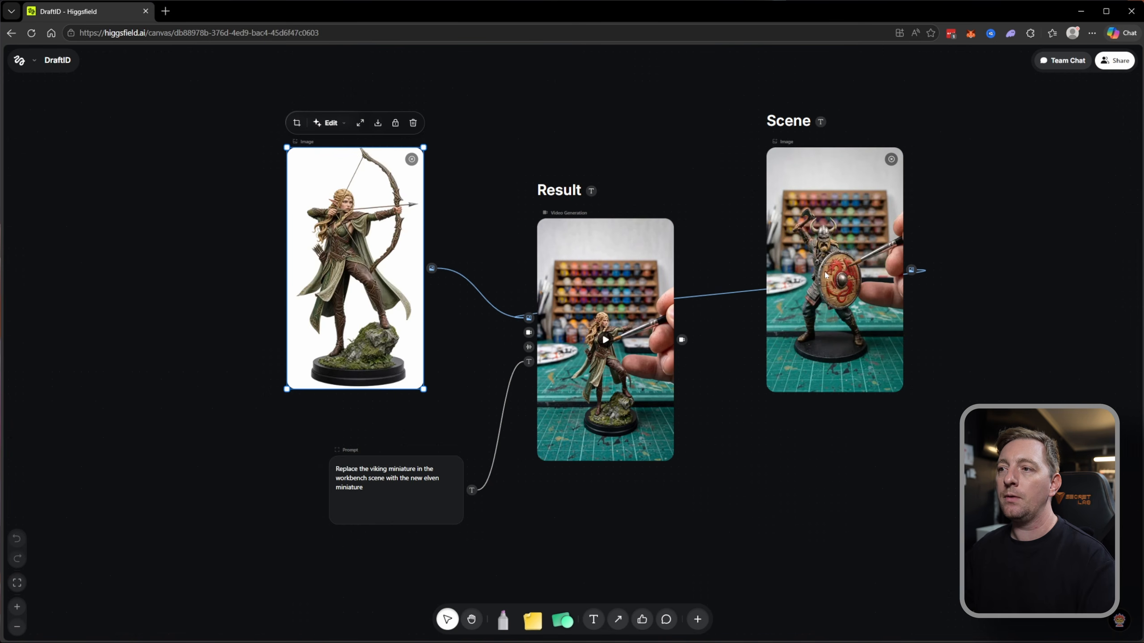
{"action": "mouse_move", "coordinate": [652, 473]}
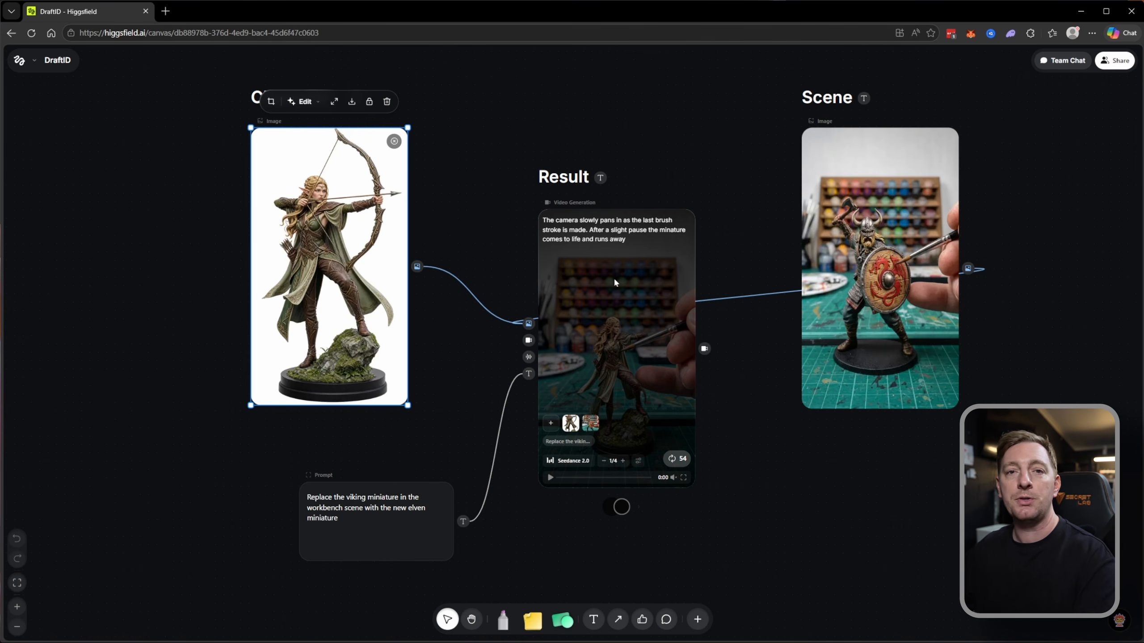
{"action": "left_click", "coordinate": [372, 536]}
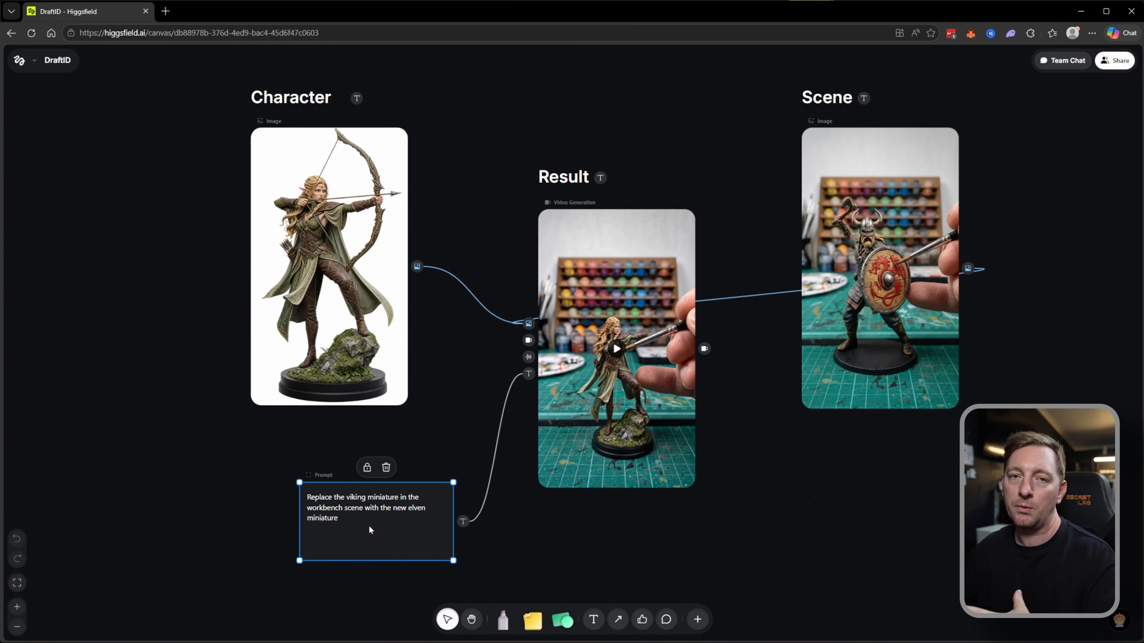
{"action": "mouse_move", "coordinate": [665, 443]}
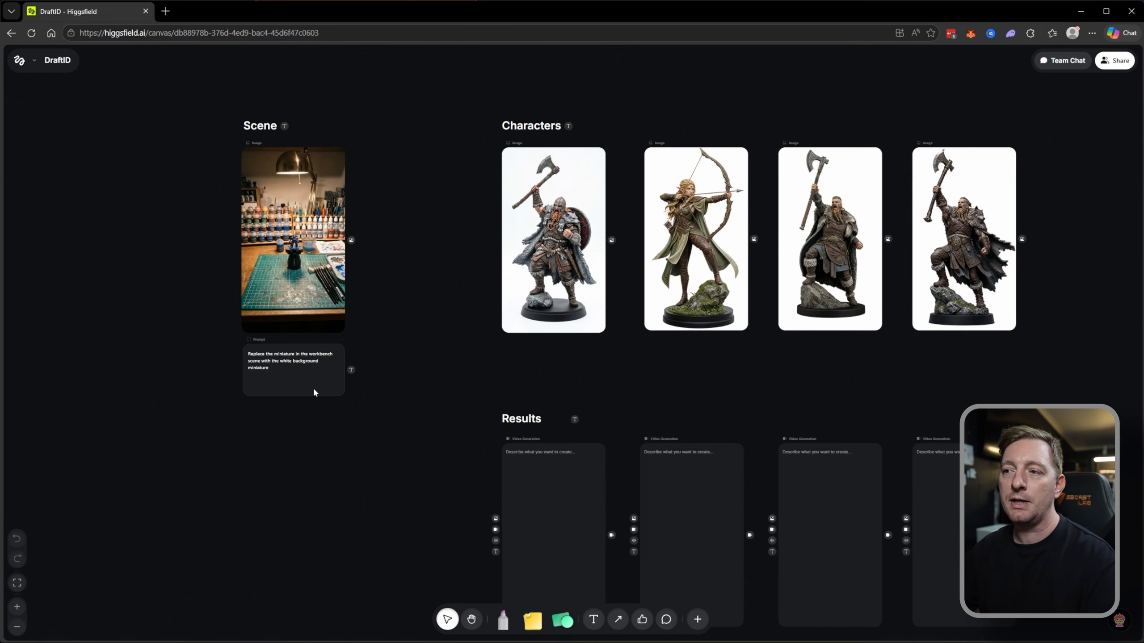
Examine the multi-character layout with its scene, prompt, four character images and four empty Video Generation nodes under Results.
{"action": "scroll", "coordinate": [306, 415], "scroll_direction": "down", "scroll_amount": 3}
{"action": "scroll", "coordinate": [306, 414], "scroll_direction": "right", "scroll_amount": 3}
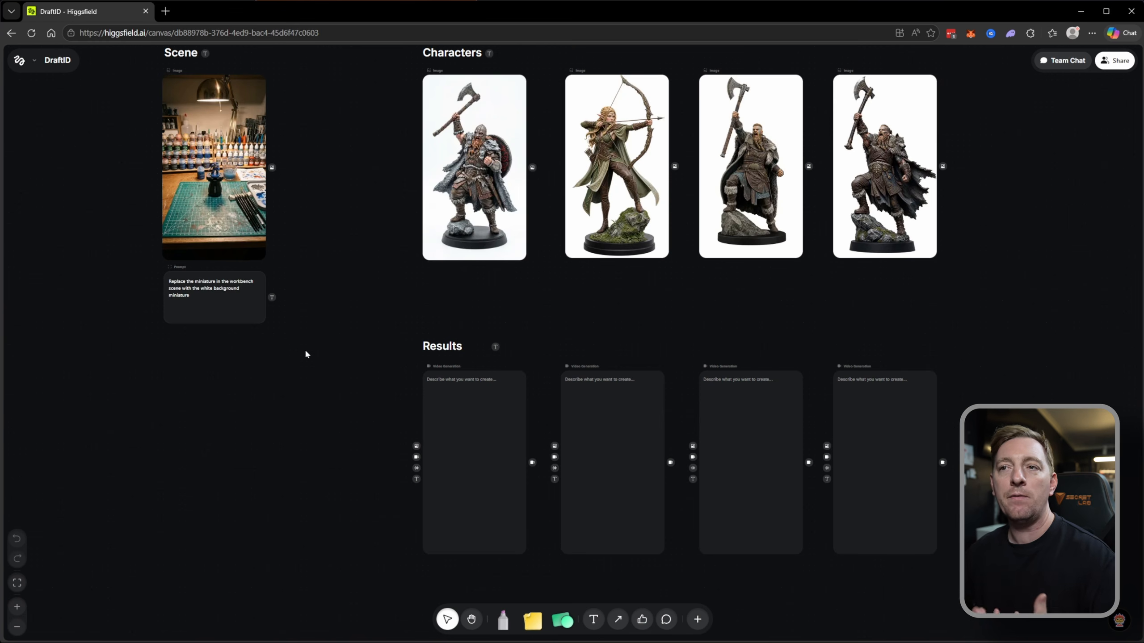
{"action": "scroll", "coordinate": [315, 361], "scroll_direction": "up", "scroll_amount": 2}
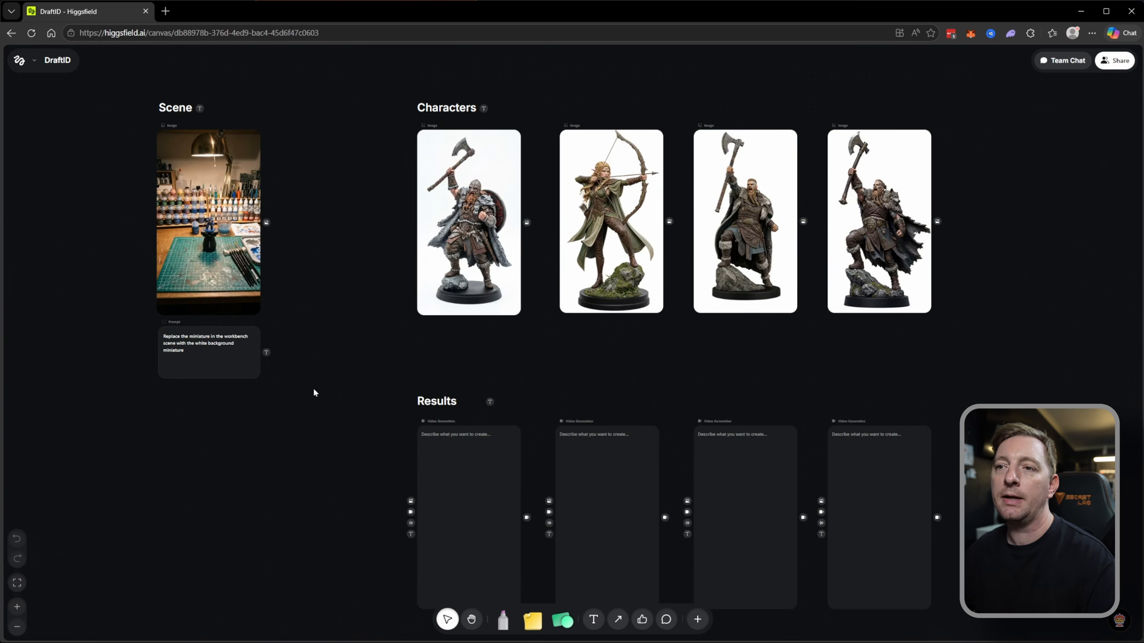
{"action": "scroll", "coordinate": [276, 255], "scroll_direction": "down", "scroll_amount": 4}
{"action": "scroll", "coordinate": [275, 256], "scroll_direction": "right", "scroll_amount": 3}
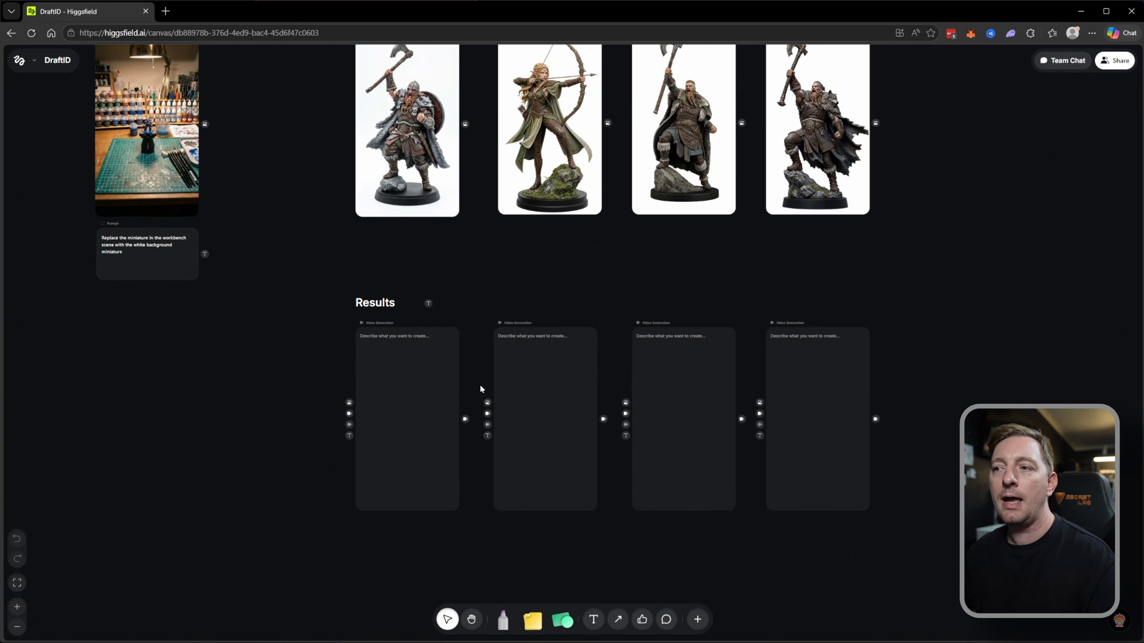
{"action": "left_click", "coordinate": [558, 377]}
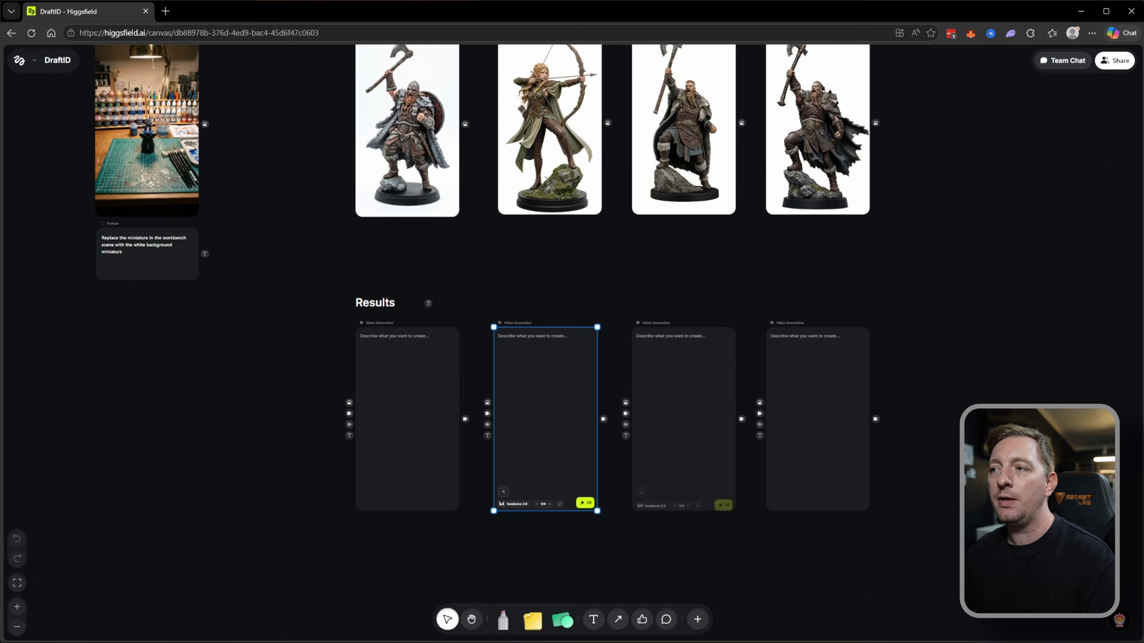
{"action": "left_click", "coordinate": [686, 383]}
{"action": "left_click", "coordinate": [817, 383]}
{"action": "left_click_drag", "start_coordinate": [475, 285], "coordinate": [504, 330]}
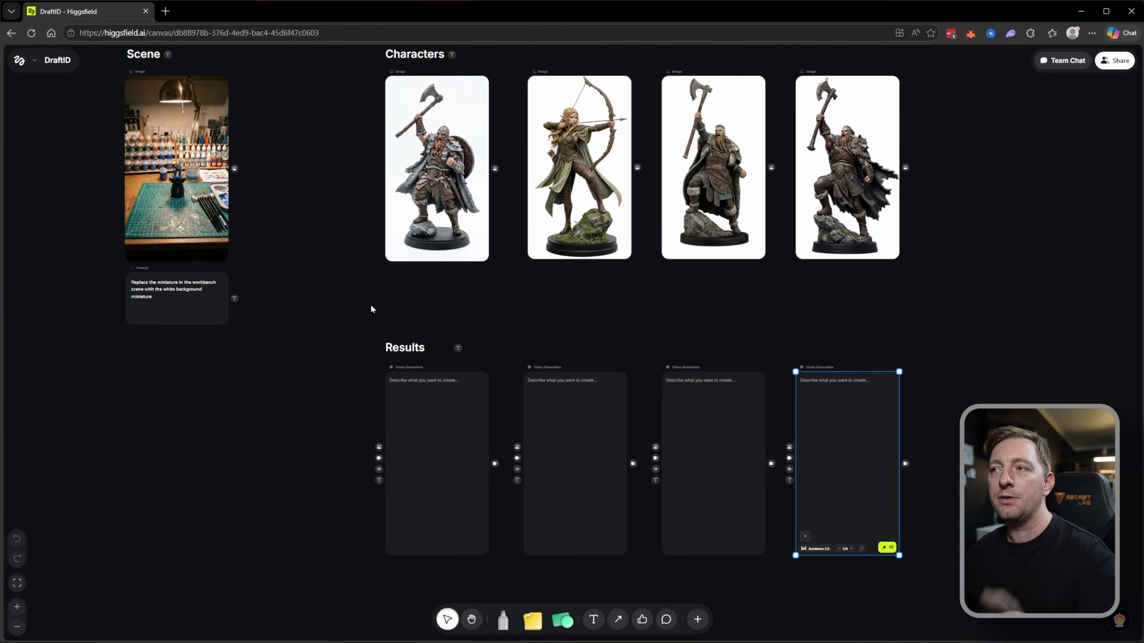
Connect the Scene image's output to the image input of all four Video Generation nodes under Results.
{"action": "left_click", "coordinate": [242, 186]}
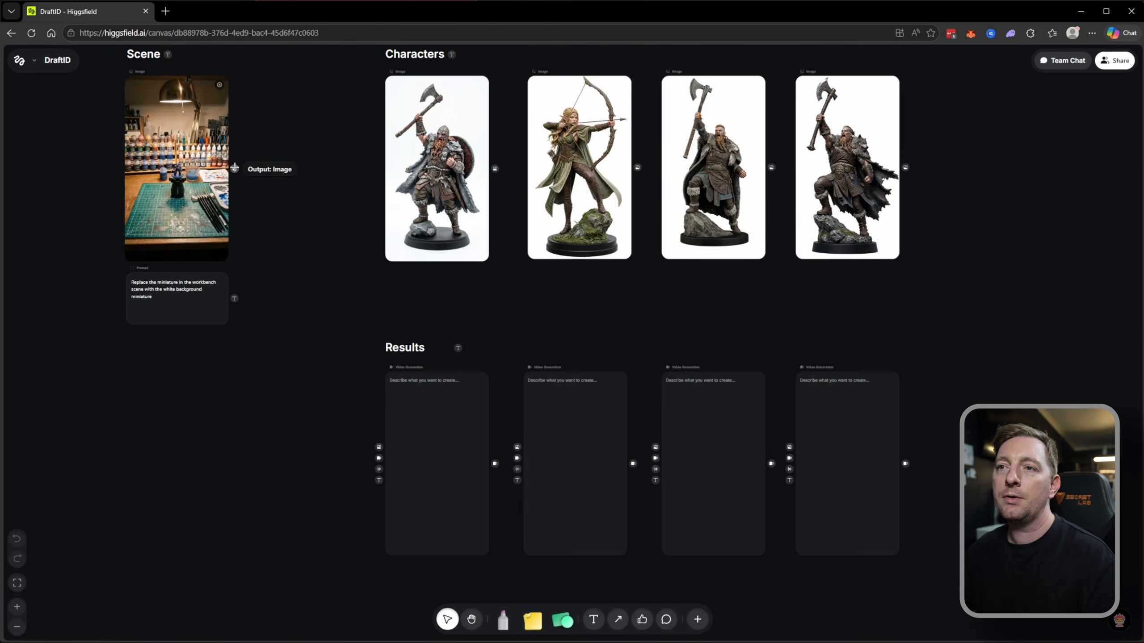
{"action": "left_click_drag", "start_coordinate": [374, 449], "coordinate": [377, 447]}
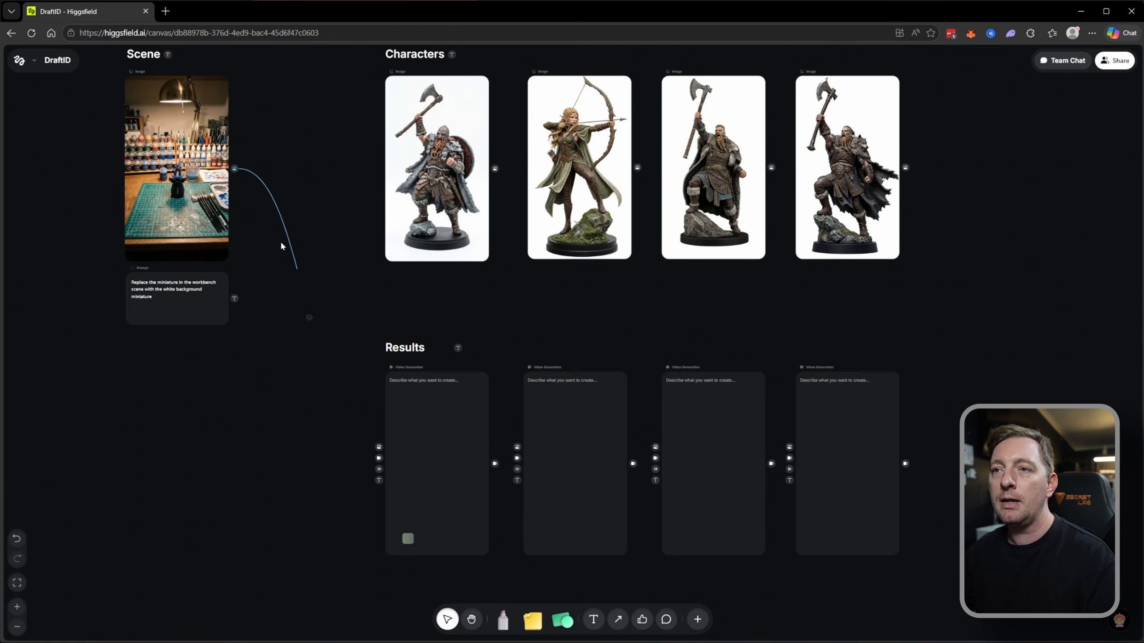
{"action": "left_click_drag", "start_coordinate": [235, 169], "coordinate": [655, 445]}
{"action": "left_click_drag", "start_coordinate": [235, 169], "coordinate": [790, 446]}
Connect the miniature replacement prompt to the text input of all four Video Generation nodes under Results.
{"action": "left_click", "coordinate": [189, 313]}
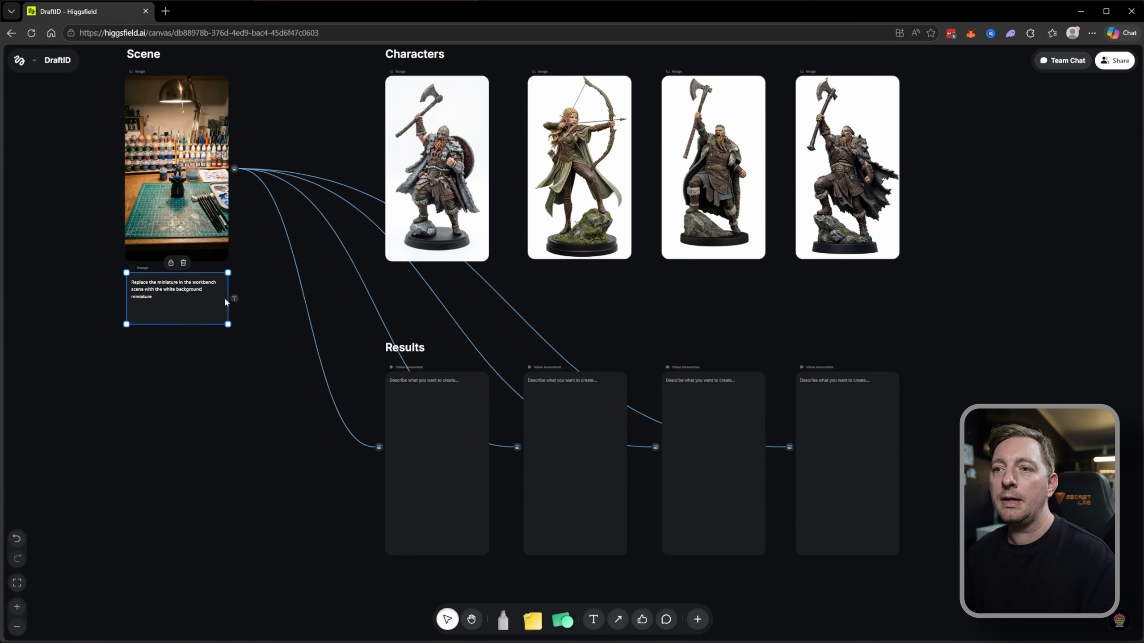
{"action": "left_click_drag", "start_coordinate": [234, 299], "coordinate": [315, 428]}
{"action": "left_click_drag", "start_coordinate": [357, 474], "coordinate": [379, 480]}
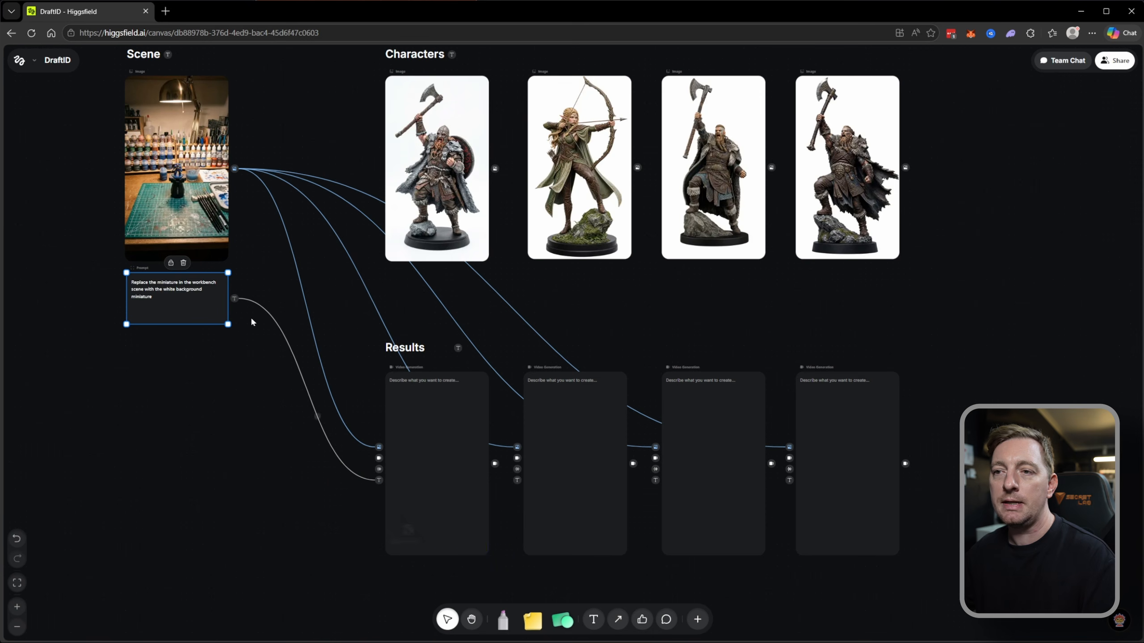
{"action": "left_click_drag", "start_coordinate": [516, 480], "coordinate": [517, 480]}
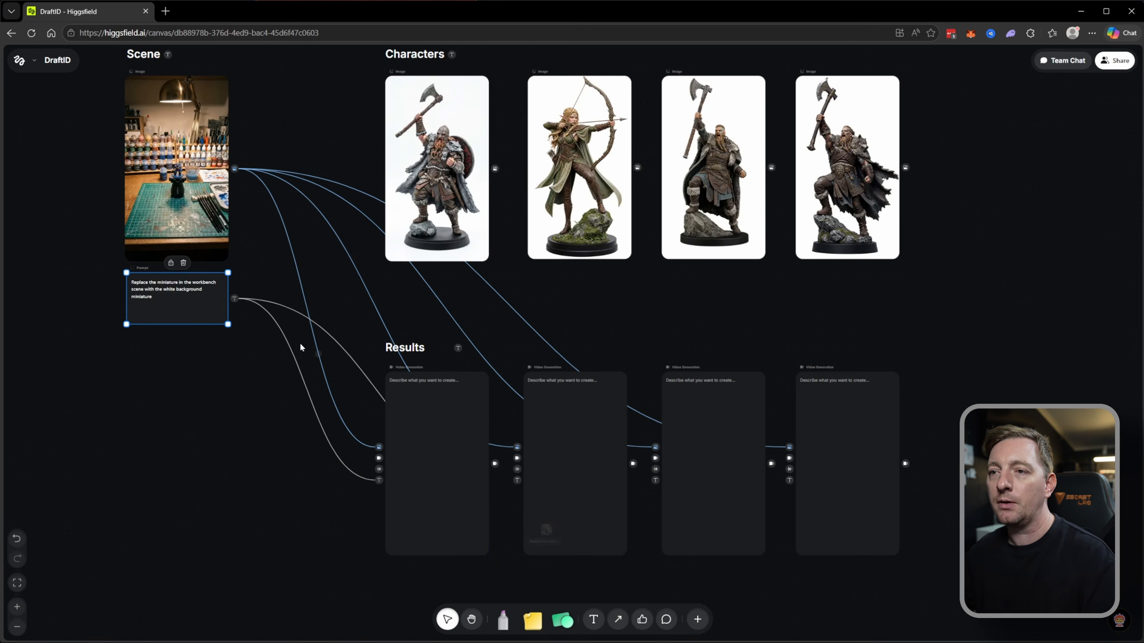
{"action": "left_click_drag", "start_coordinate": [653, 488], "coordinate": [655, 480]}
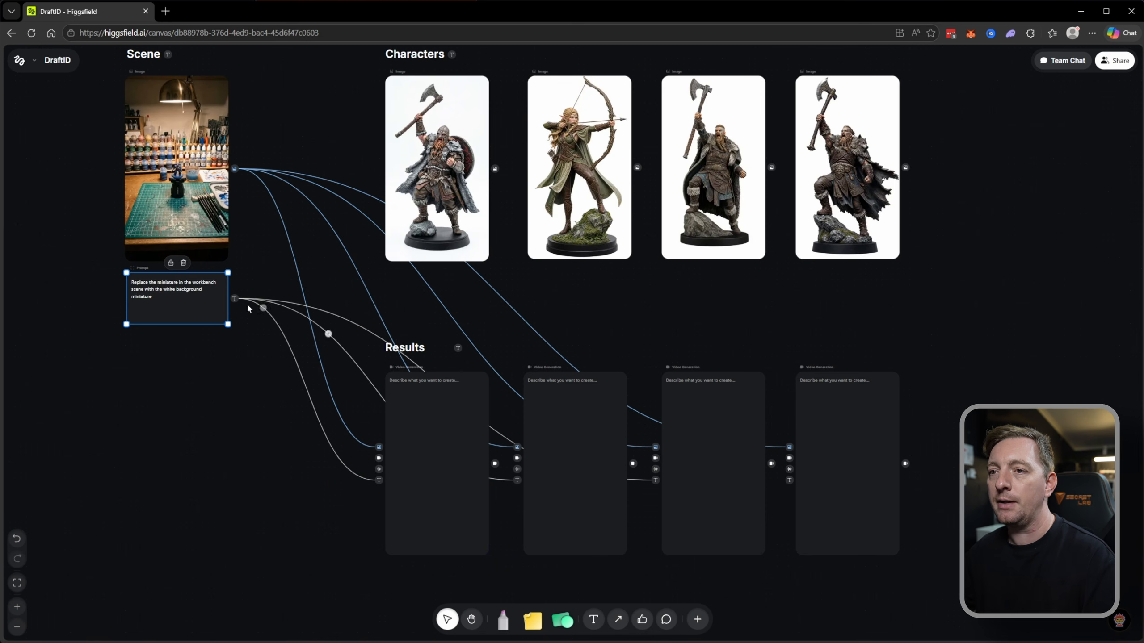
{"action": "left_click_drag", "start_coordinate": [234, 298], "coordinate": [789, 481]}
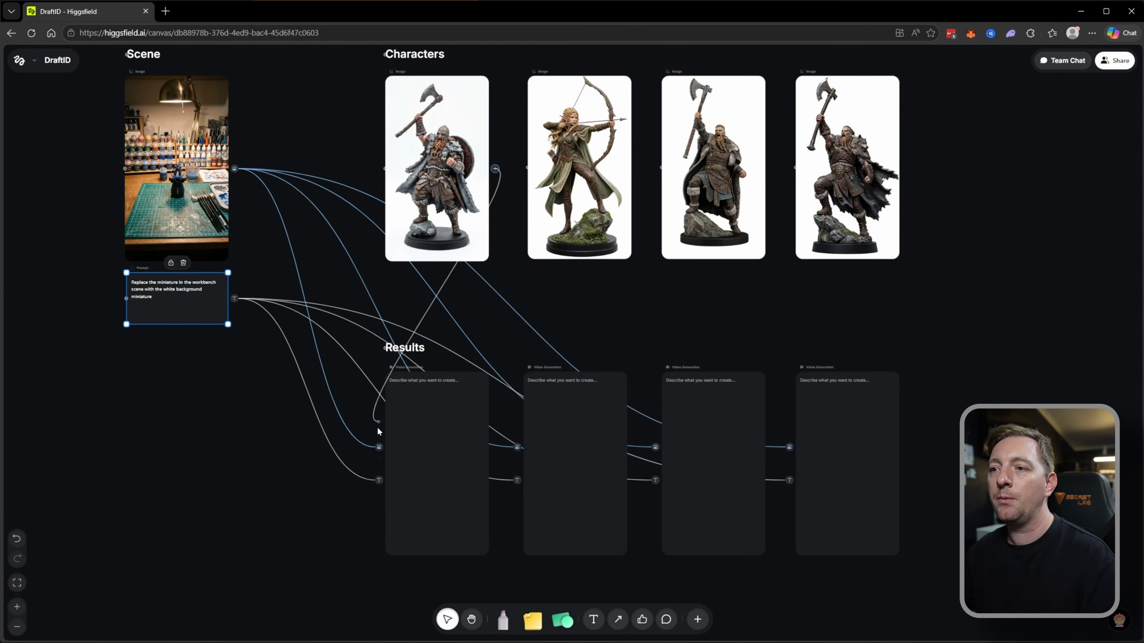
Connect each of the four character images to the image input of the Video Generation node beneath it.
{"action": "left_click_drag", "start_coordinate": [376, 447], "coordinate": [379, 446]}
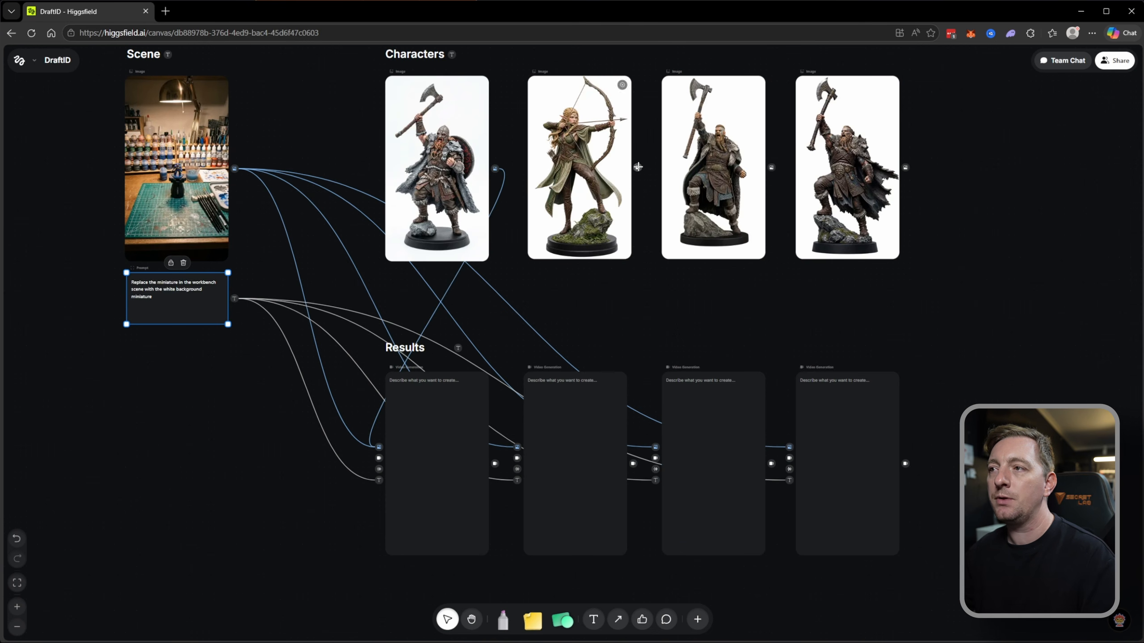
{"action": "left_click_drag", "start_coordinate": [516, 445], "coordinate": [517, 447]}
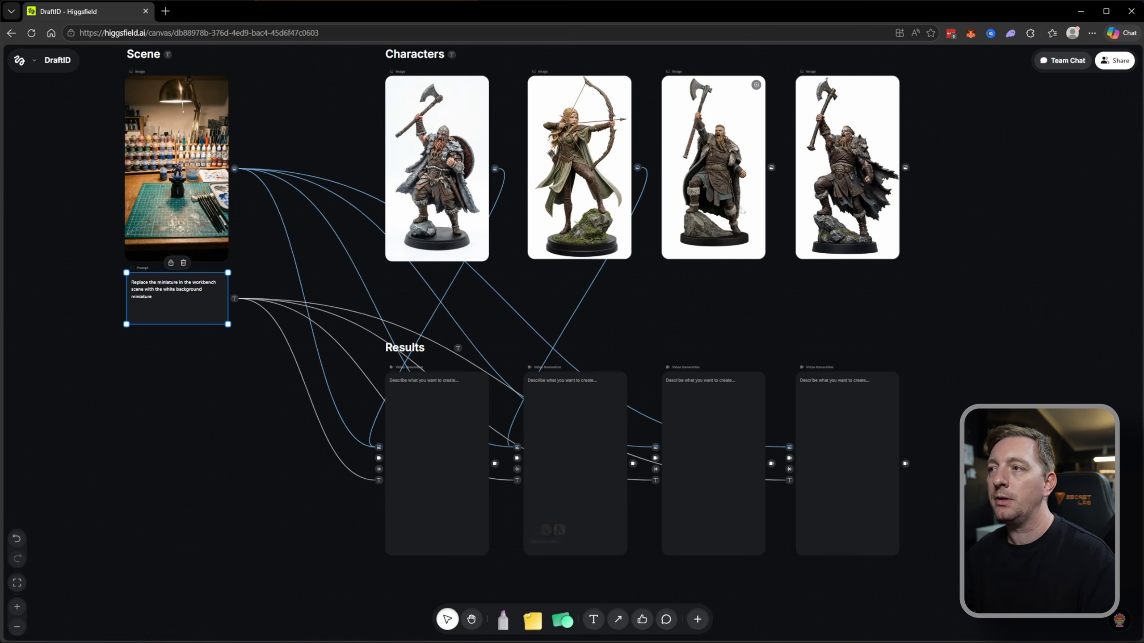
{"action": "left_click_drag", "start_coordinate": [656, 447], "coordinate": [655, 447]}
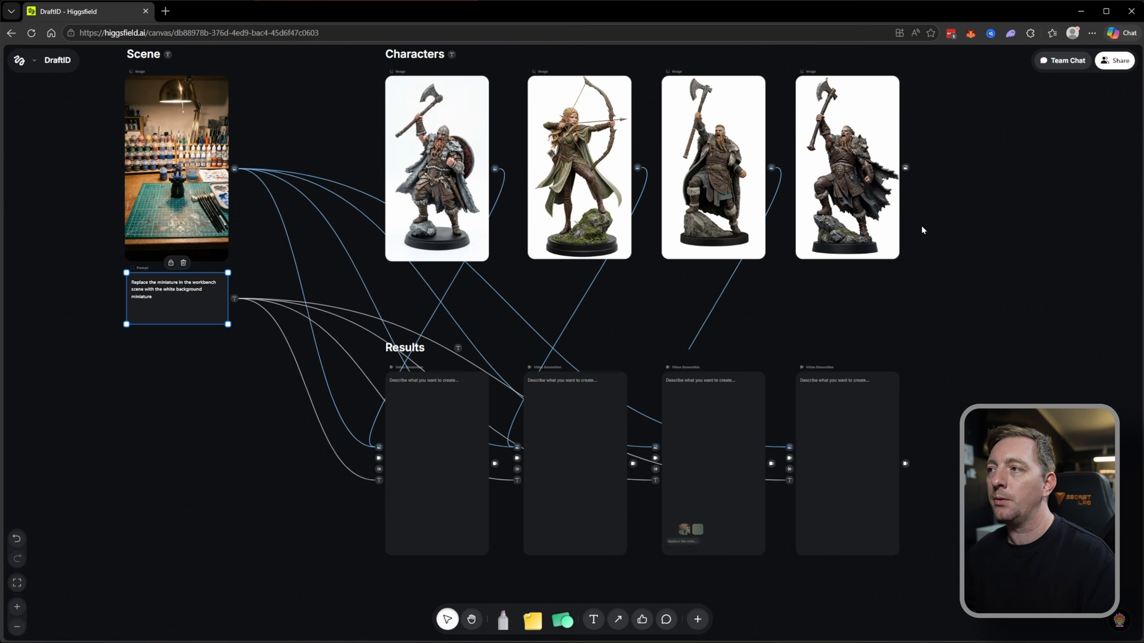
{"action": "left_click_drag", "start_coordinate": [790, 446], "coordinate": [790, 446]}
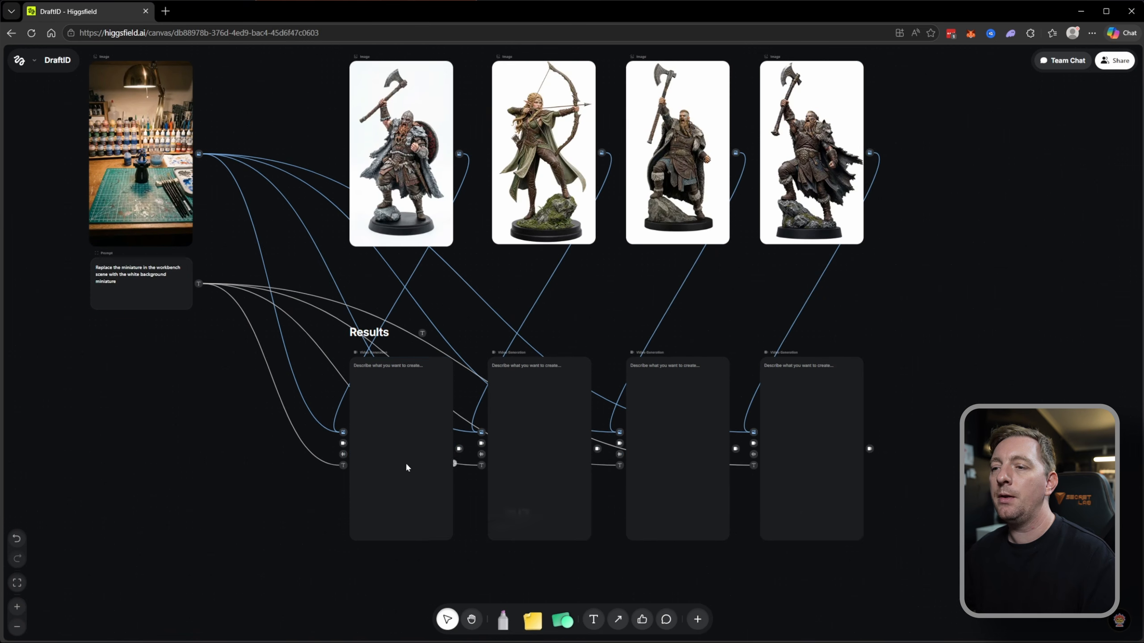
Check the scene, character and prompt references attached to the Video Generation nodes under Results.
{"action": "left_click", "coordinate": [405, 464]}
{"action": "left_click", "coordinate": [587, 534]}
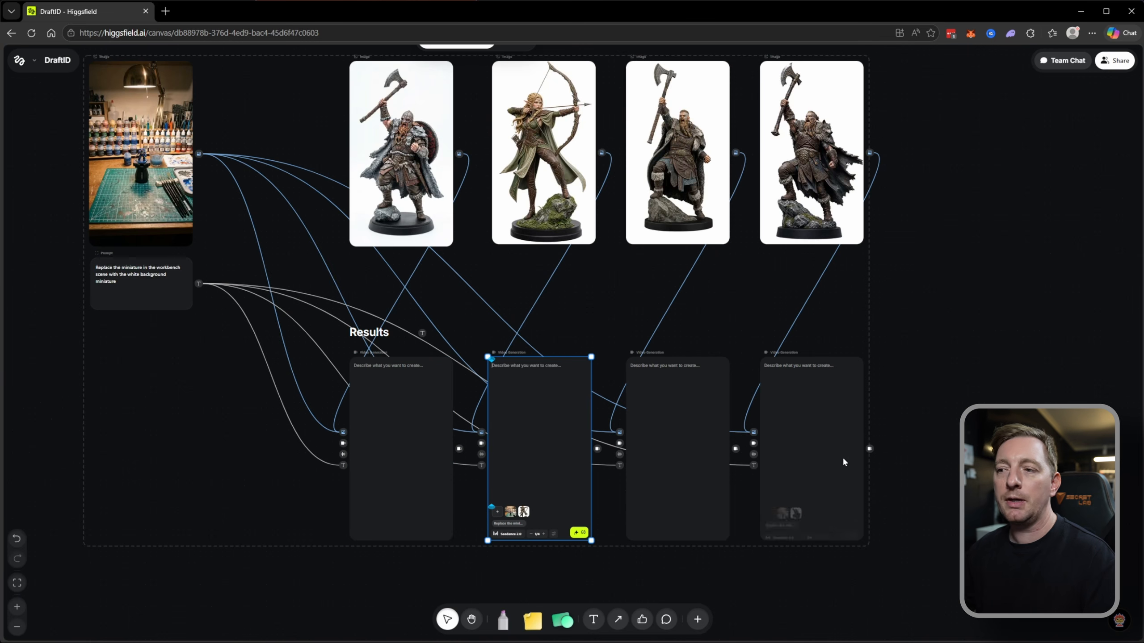
{"action": "left_click", "coordinate": [929, 526]}
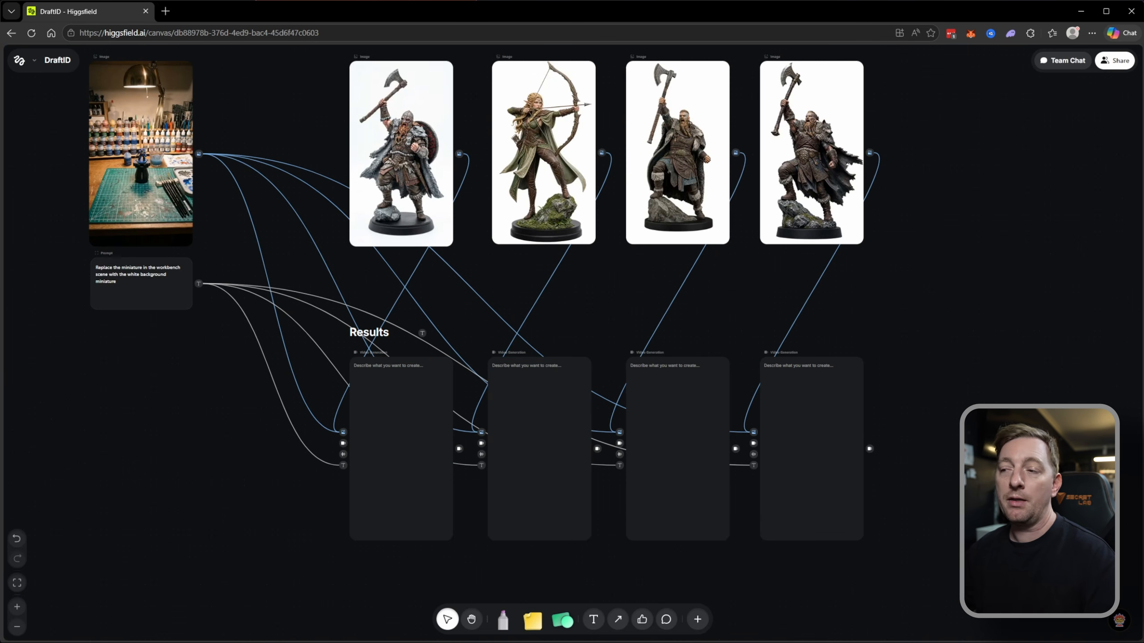
{"action": "left_click_drag", "start_coordinate": [964, 529], "coordinate": [381, 513]}
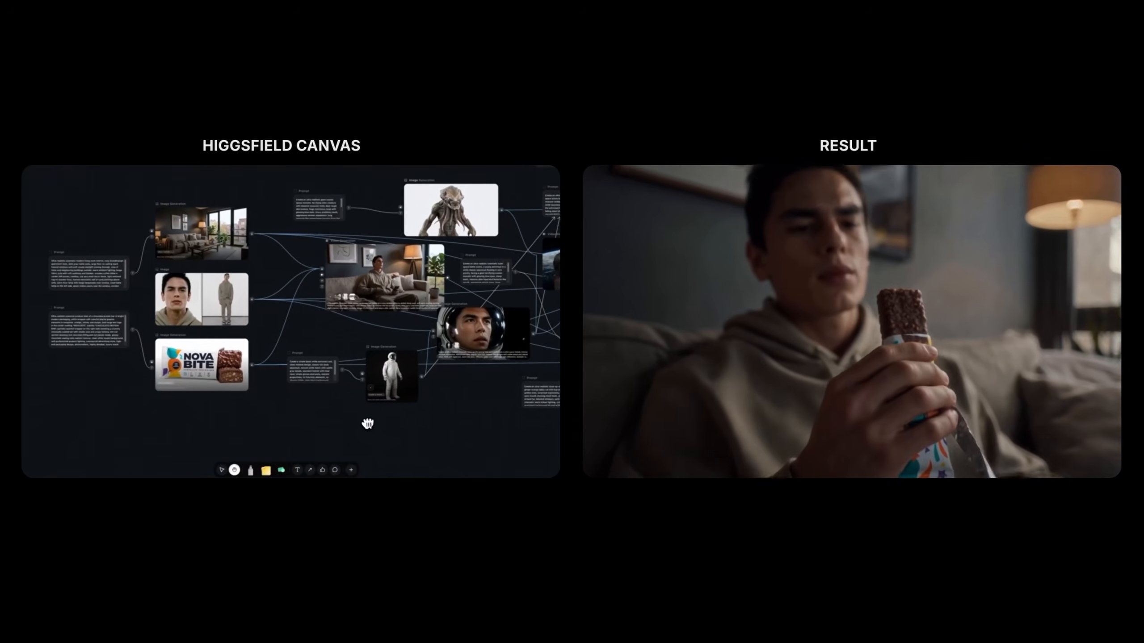
{"action": "left_click_drag", "start_coordinate": [368, 423], "coordinate": [7, 417]}
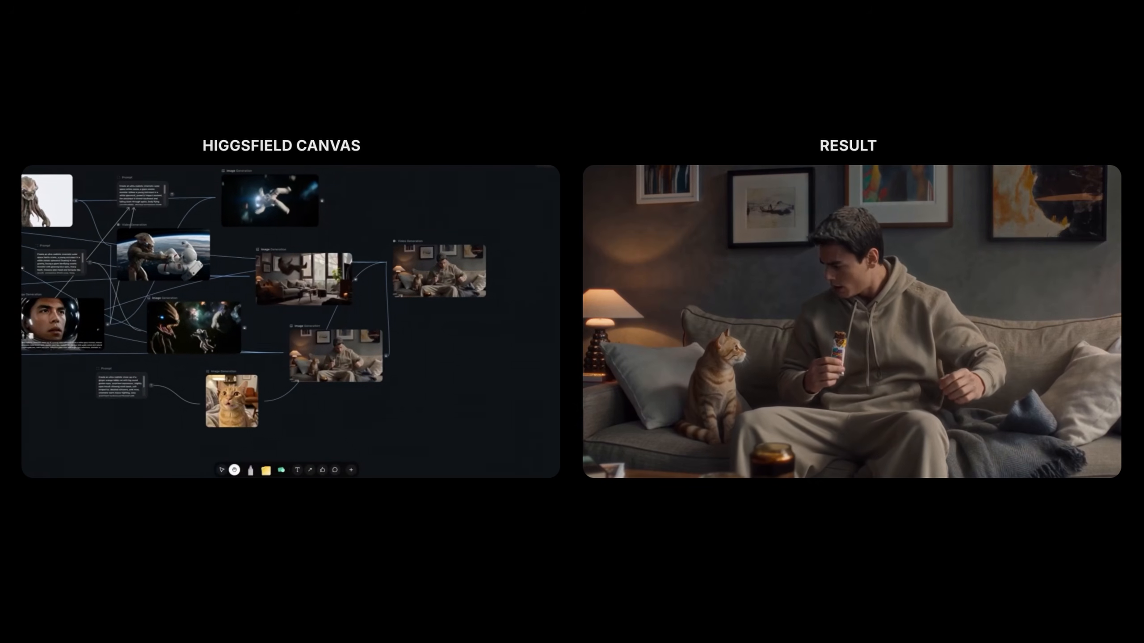